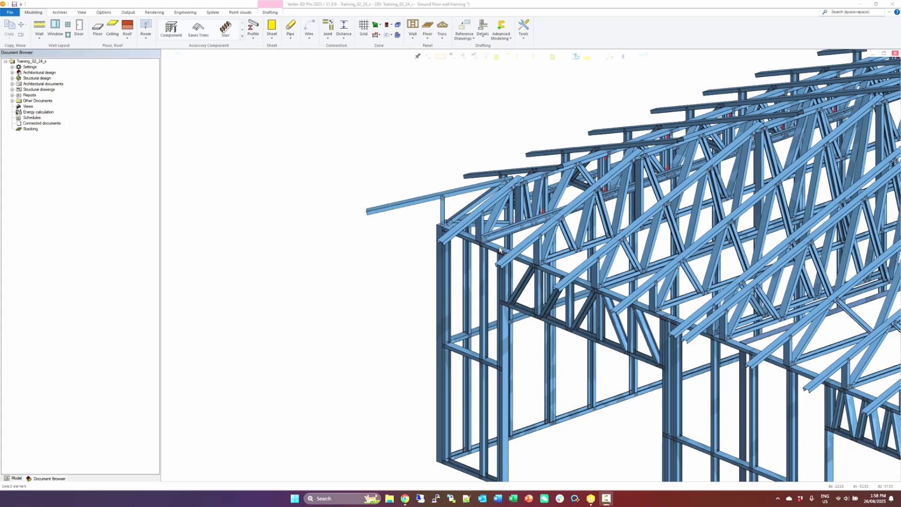
Open the FEA for Beams and Frames analysis on the ground floor wall framing model.
{"action": "scroll", "coordinate": [500, 251], "scroll_direction": "down", "scroll_amount": 2}
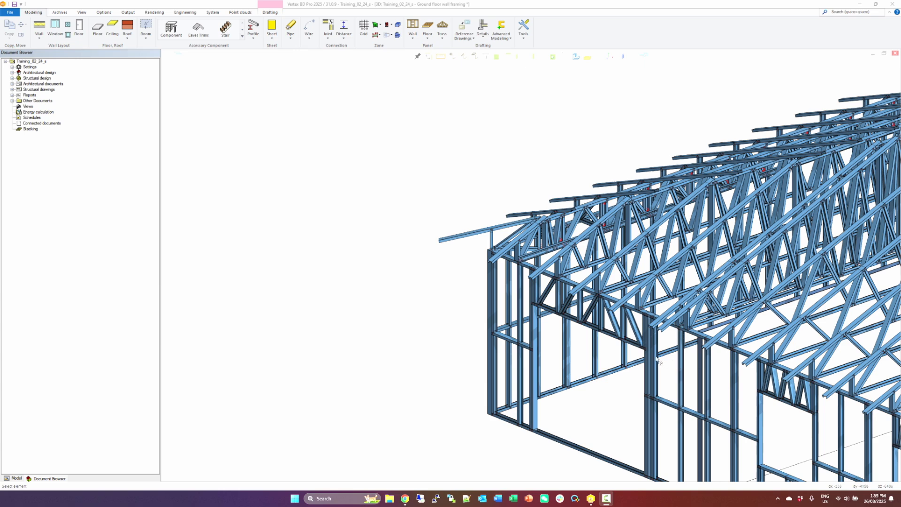
{"action": "scroll", "coordinate": [654, 355], "scroll_direction": "down", "scroll_amount": 3}
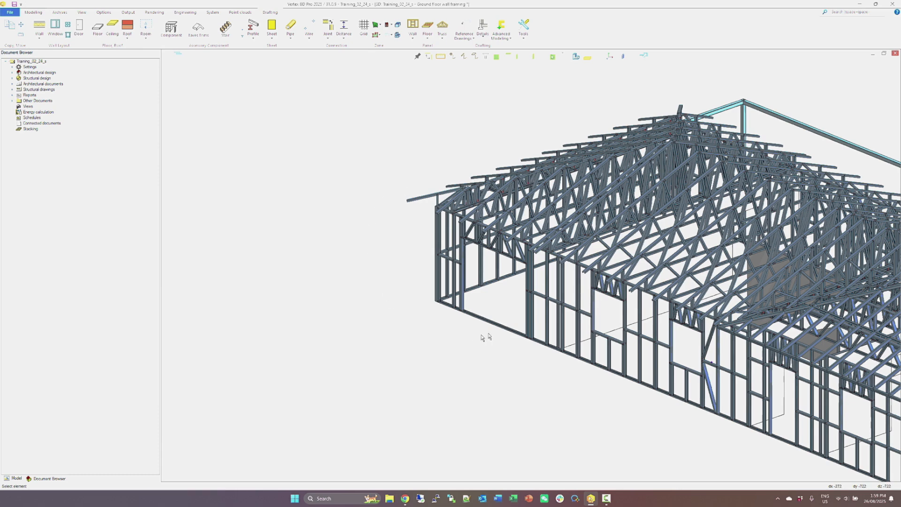
{"action": "right_click", "coordinate": [510, 310]}
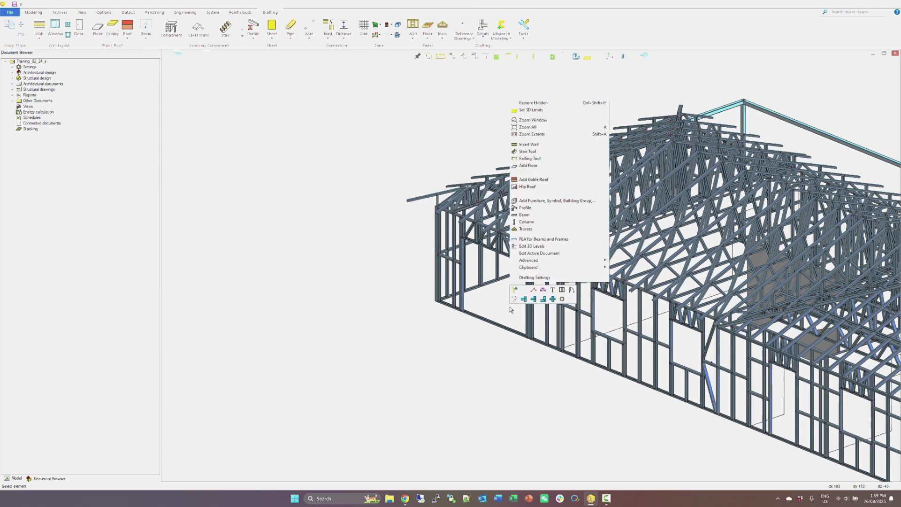
{"action": "left_click", "coordinate": [536, 239]}
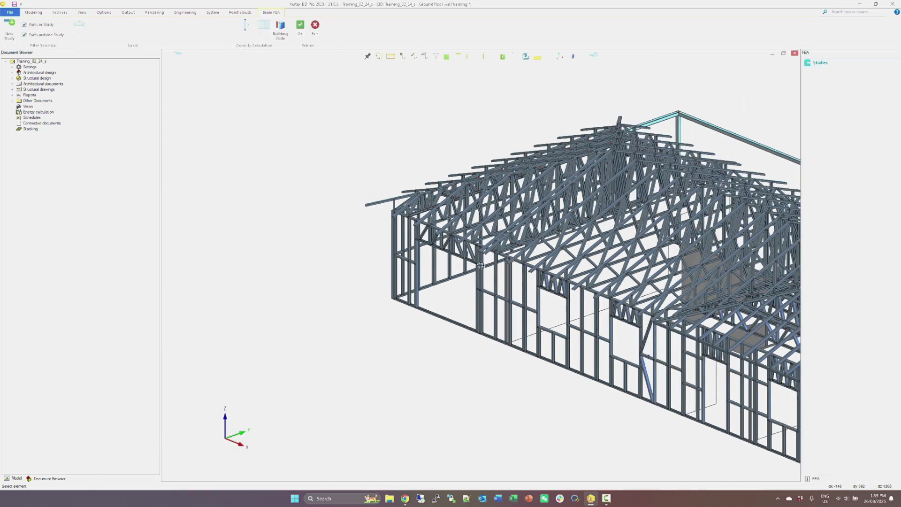
Create a new study named "Garage wall" from the wall panel around the garage door opening.
{"action": "scroll", "coordinate": [482, 269], "scroll_direction": "up", "scroll_amount": 5}
{"action": "middle_click_drag", "start_coordinate": [472, 259], "coordinate": [535, 258]}
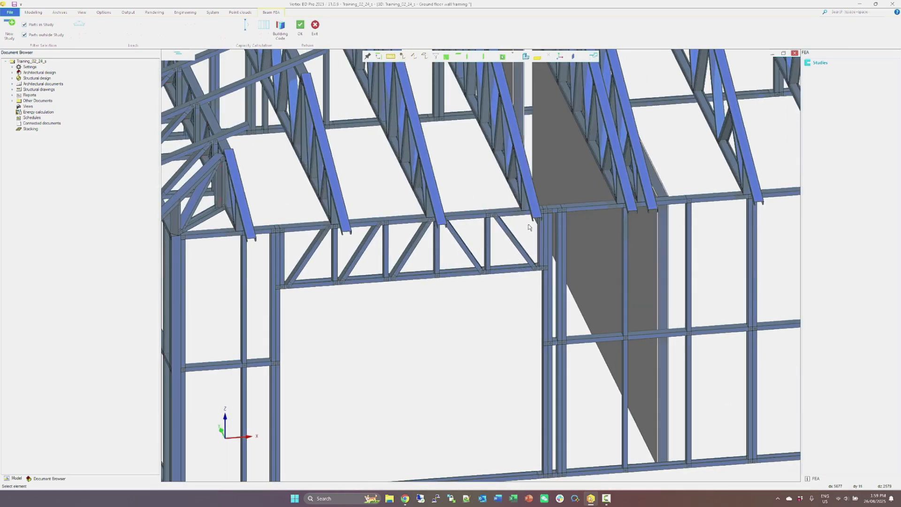
{"action": "scroll", "coordinate": [528, 239], "scroll_direction": "down", "scroll_amount": 4}
{"action": "scroll", "coordinate": [582, 252], "scroll_direction": "up", "scroll_amount": 2}
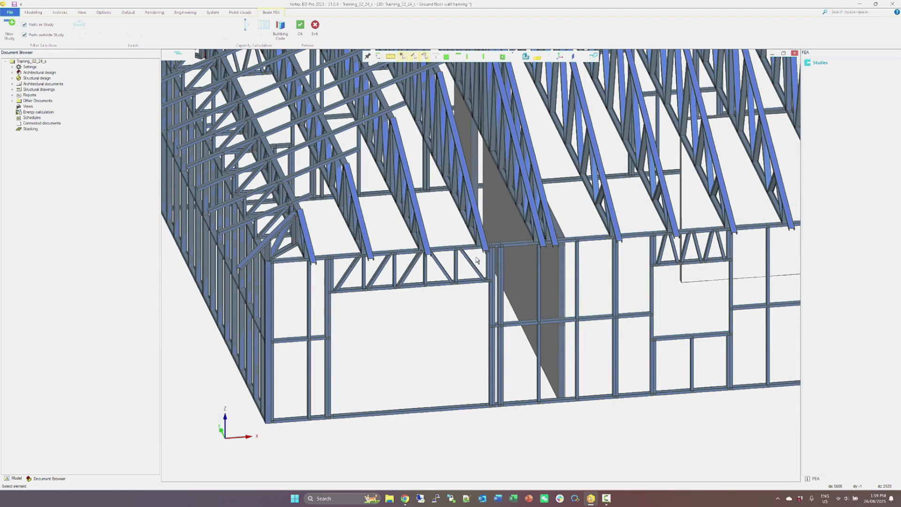
{"action": "scroll", "coordinate": [479, 267], "scroll_direction": "down", "scroll_amount": 5}
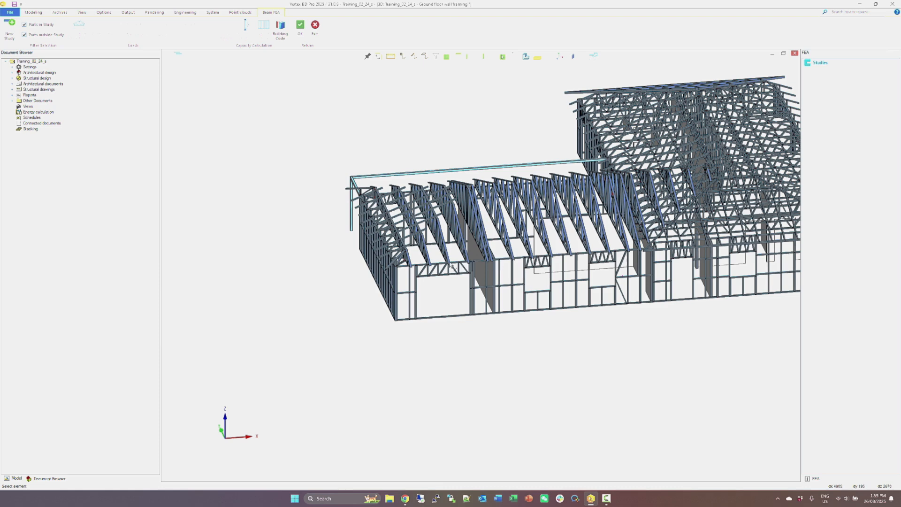
{"action": "scroll", "coordinate": [453, 268], "scroll_direction": "up", "scroll_amount": 5}
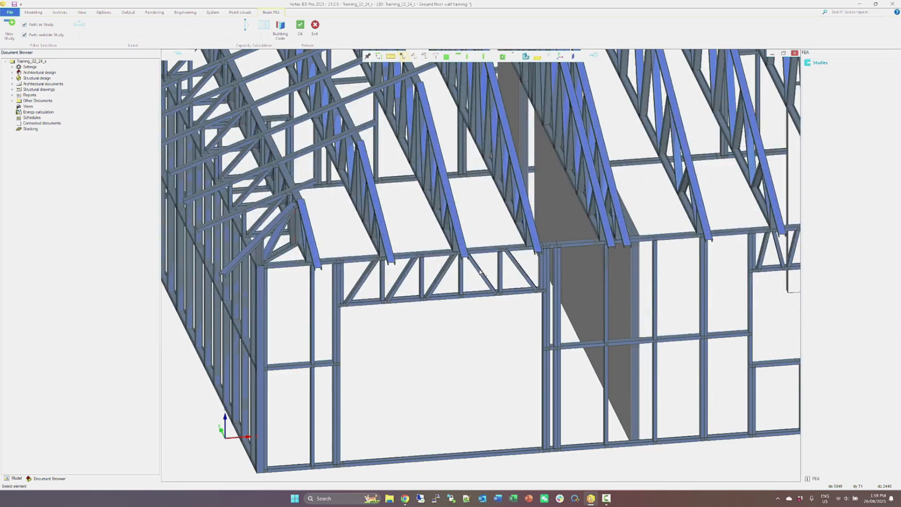
{"action": "left_click", "coordinate": [480, 272]}
{"action": "right_click", "coordinate": [277, 257]}
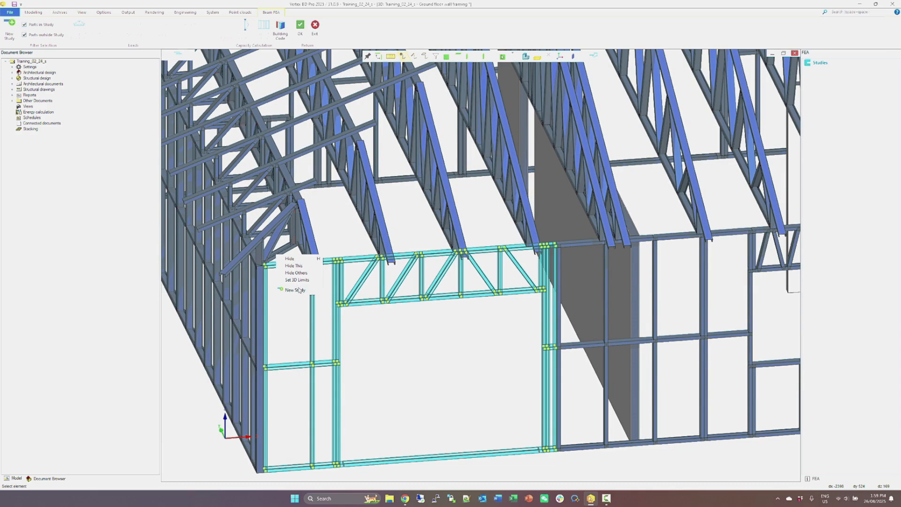
{"action": "left_click", "coordinate": [291, 291]}
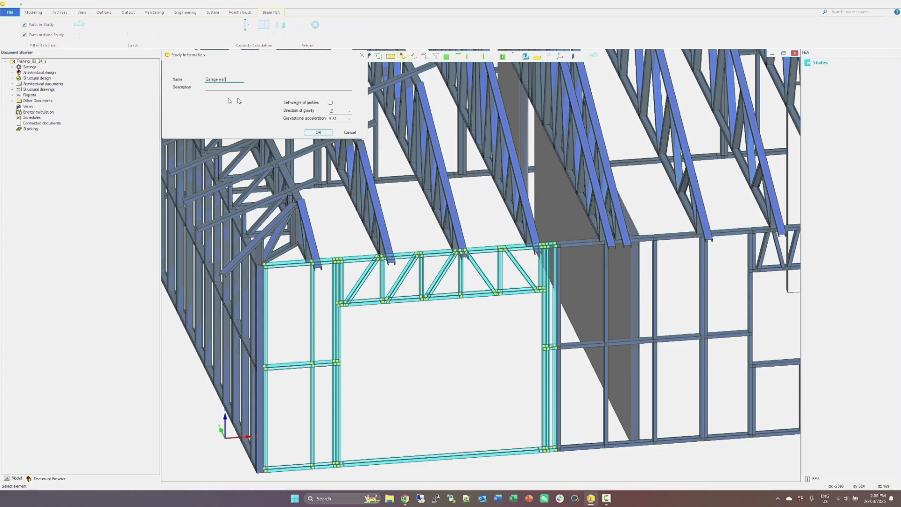
Include the self weight of profiles in the study and assign all load combinations to Gravity.
{"action": "left_click", "coordinate": [330, 103]}
{"action": "left_click", "coordinate": [318, 133]}
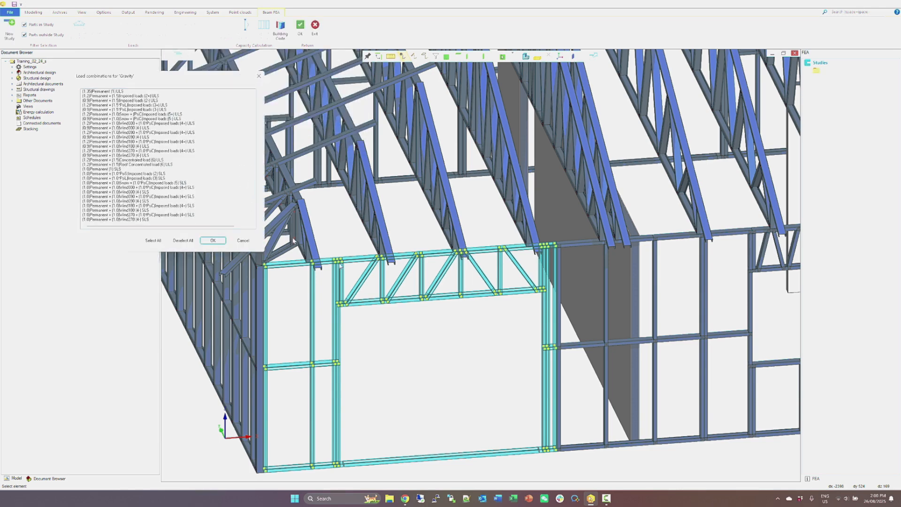
{"action": "left_click", "coordinate": [159, 243]}
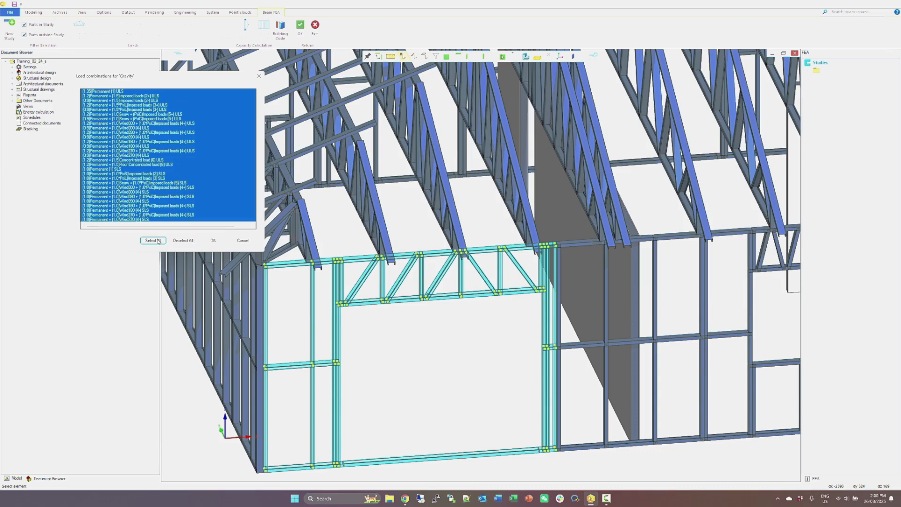
{"action": "left_click", "coordinate": [218, 242]}
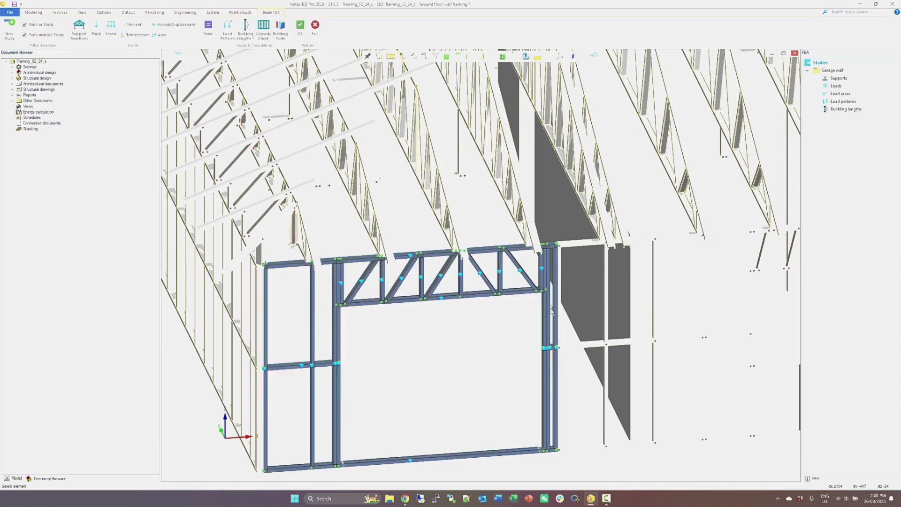
Link the nodes of the whole garage wall with a manual tolerance of 25 mm, hinged about transverse axis Y, as master-slave links.
{"action": "scroll", "coordinate": [552, 385], "scroll_direction": "down", "scroll_amount": 1}
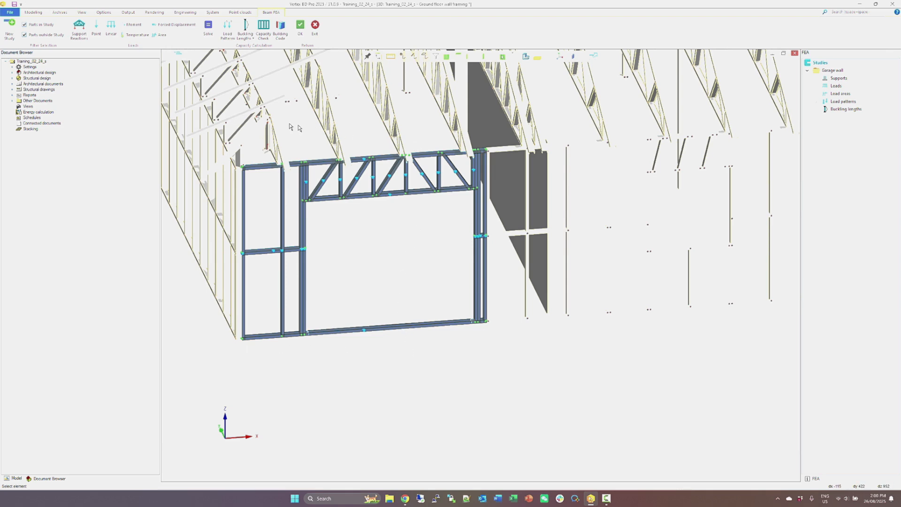
{"action": "left_click", "coordinate": [268, 168]}
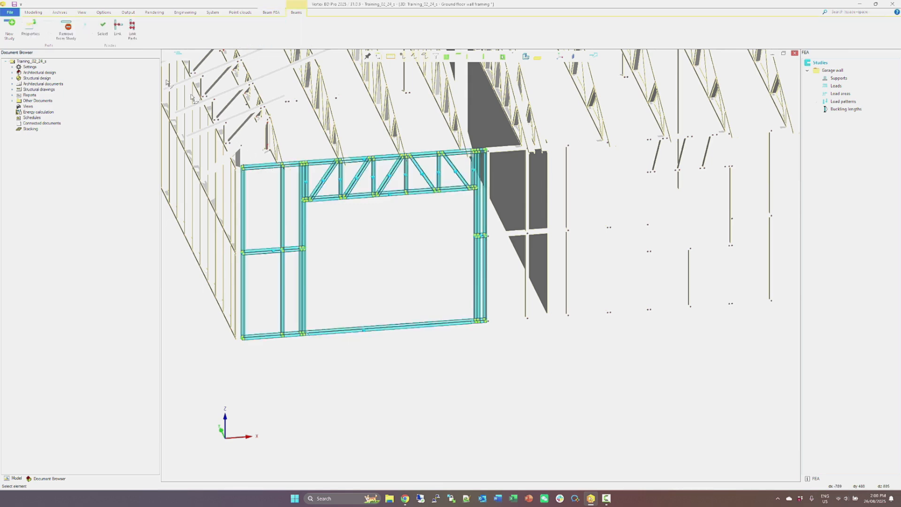
{"action": "left_click", "coordinate": [118, 27]}
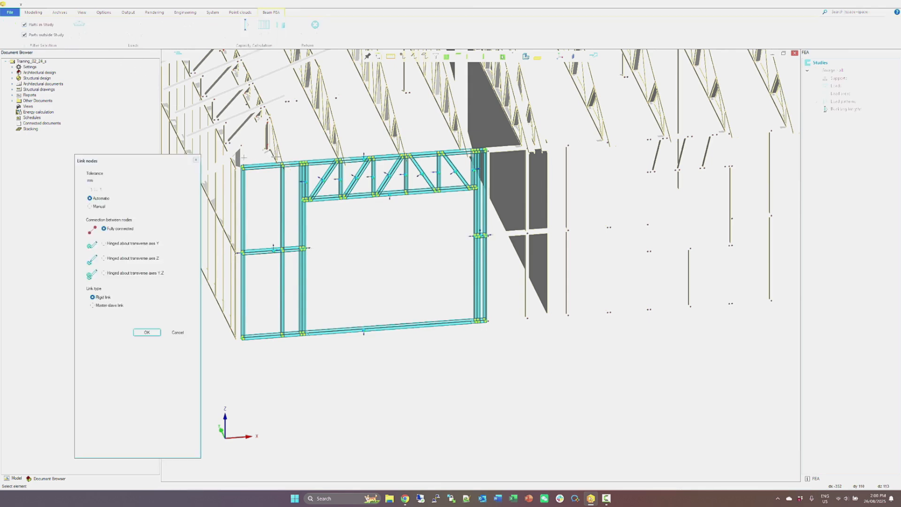
{"action": "left_click", "coordinate": [90, 207]}
{"action": "left_click", "coordinate": [126, 246]}
{"action": "scroll", "coordinate": [279, 249], "scroll_direction": "up", "scroll_amount": 6}
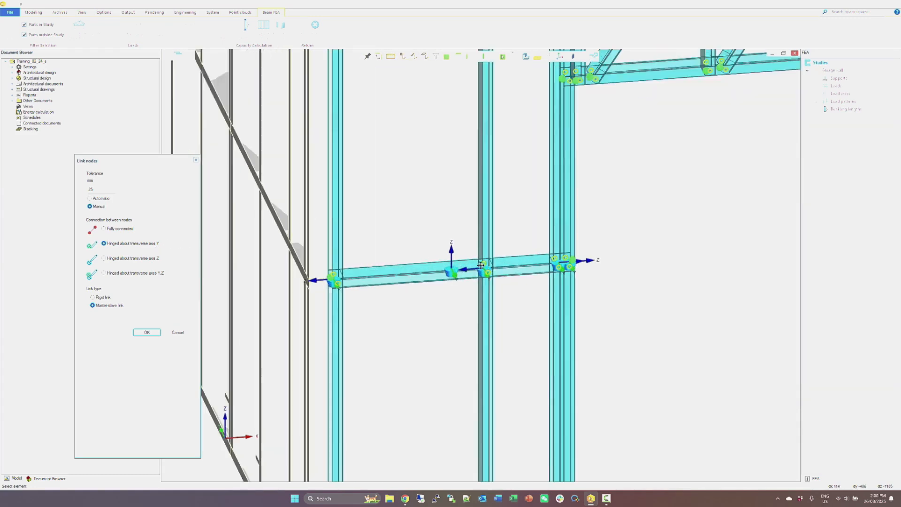
{"action": "scroll", "coordinate": [479, 275], "scroll_direction": "up", "scroll_amount": 5}
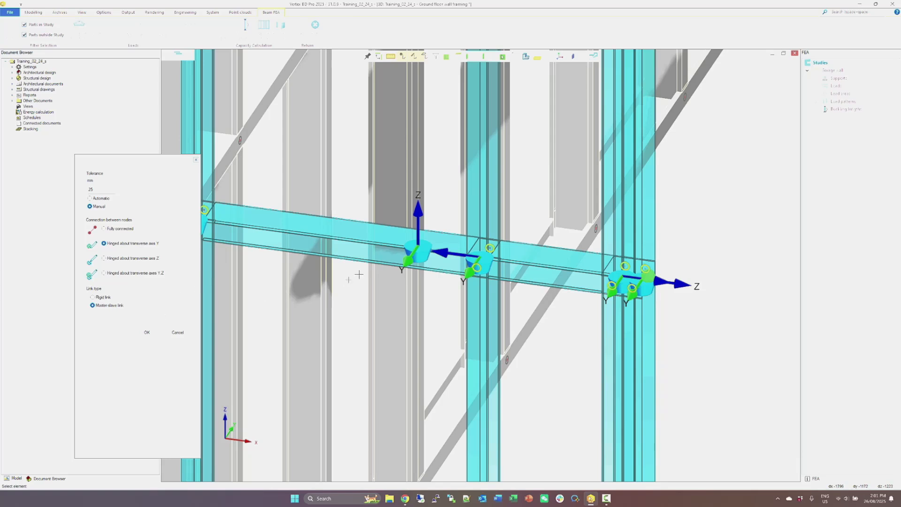
{"action": "left_click", "coordinate": [147, 333]}
Examine the linked nodes where the garage header's bottom chord meets the side studs.
{"action": "scroll", "coordinate": [480, 266], "scroll_direction": "down", "scroll_amount": 1}
{"action": "scroll", "coordinate": [481, 266], "scroll_direction": "down", "scroll_amount": 5}
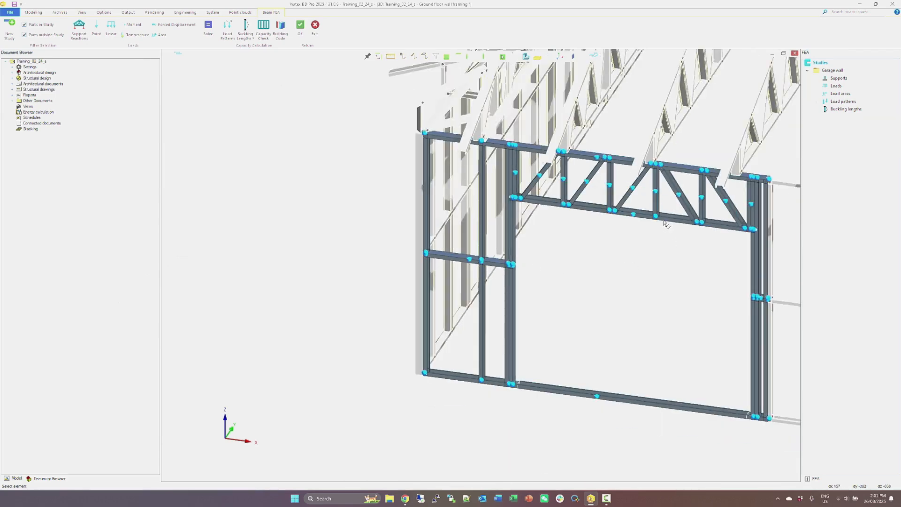
{"action": "middle_click_drag", "start_coordinate": [666, 221], "coordinate": [558, 208]}
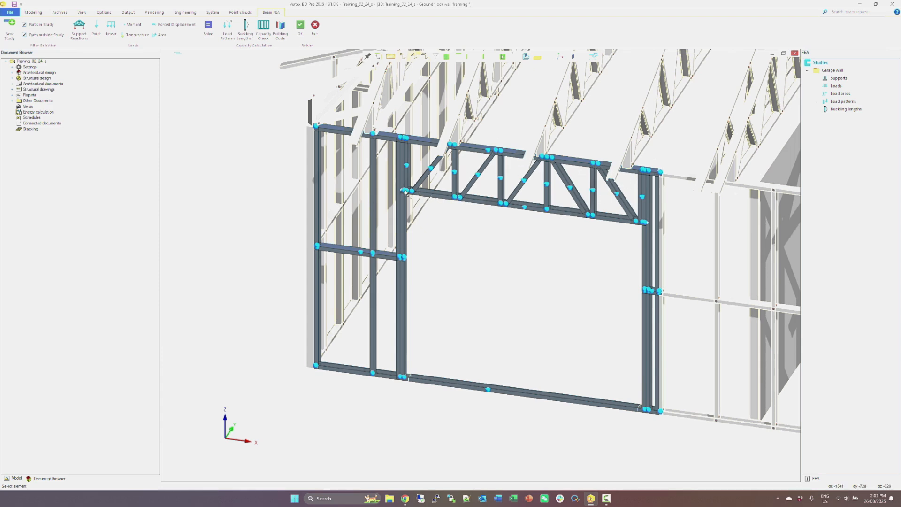
{"action": "scroll", "coordinate": [407, 191], "scroll_direction": "up", "scroll_amount": 5}
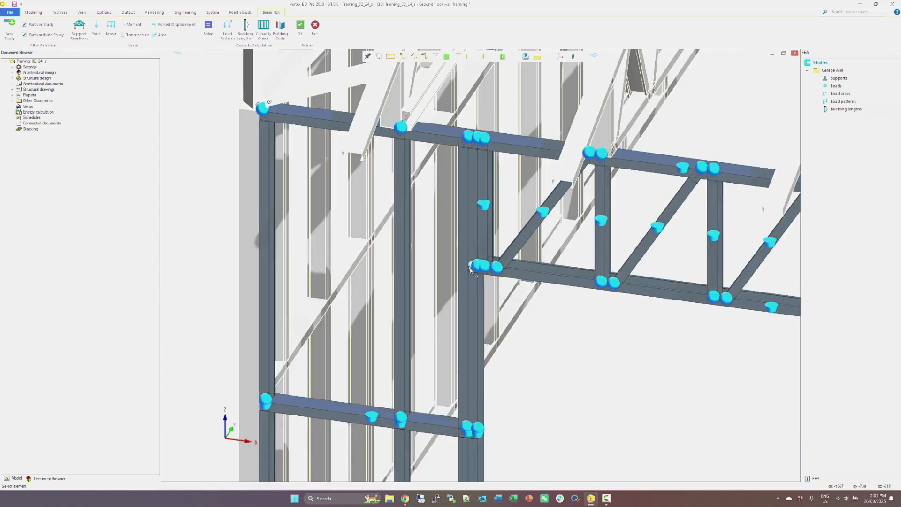
{"action": "scroll", "coordinate": [481, 265], "scroll_direction": "up", "scroll_amount": 4}
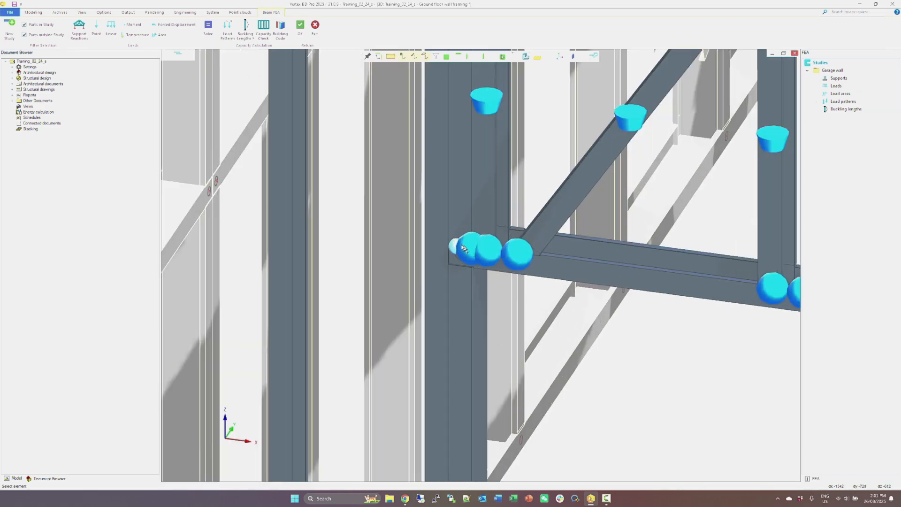
{"action": "left_click", "coordinate": [469, 261]}
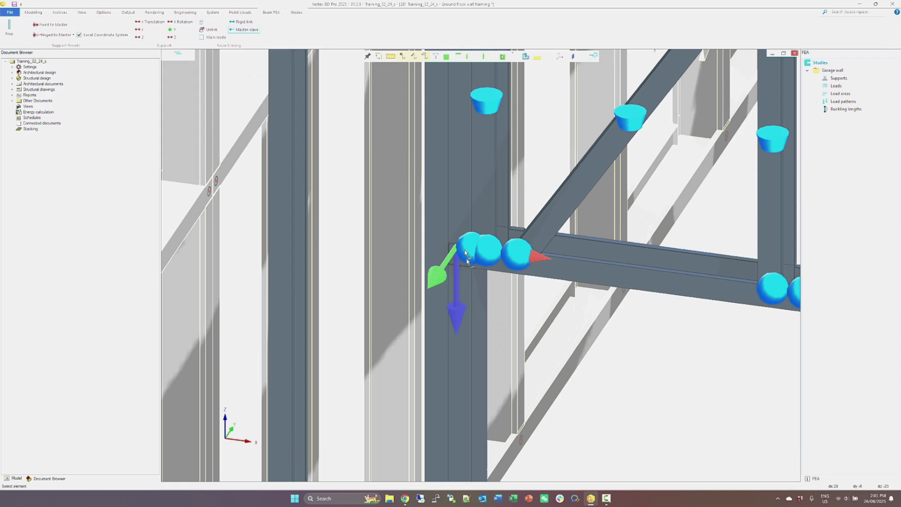
{"action": "key", "text": "Escape"}
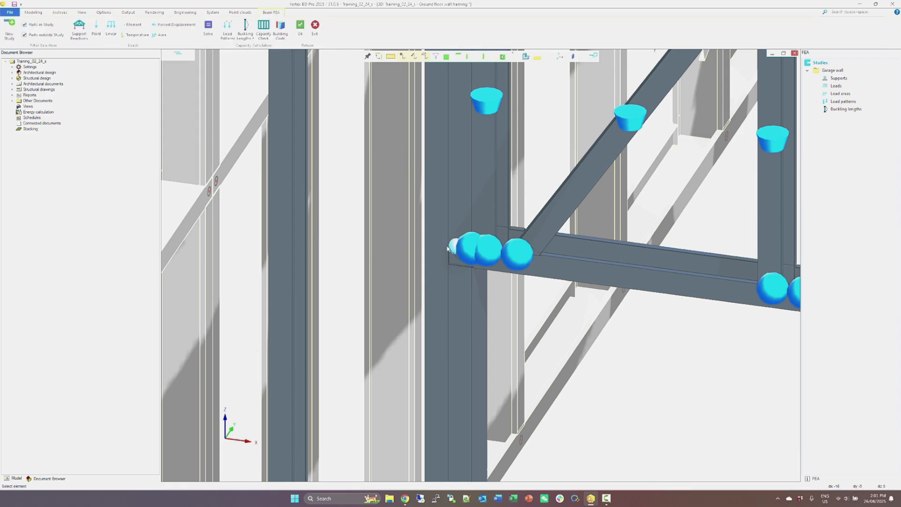
{"action": "left_click", "coordinate": [457, 251]}
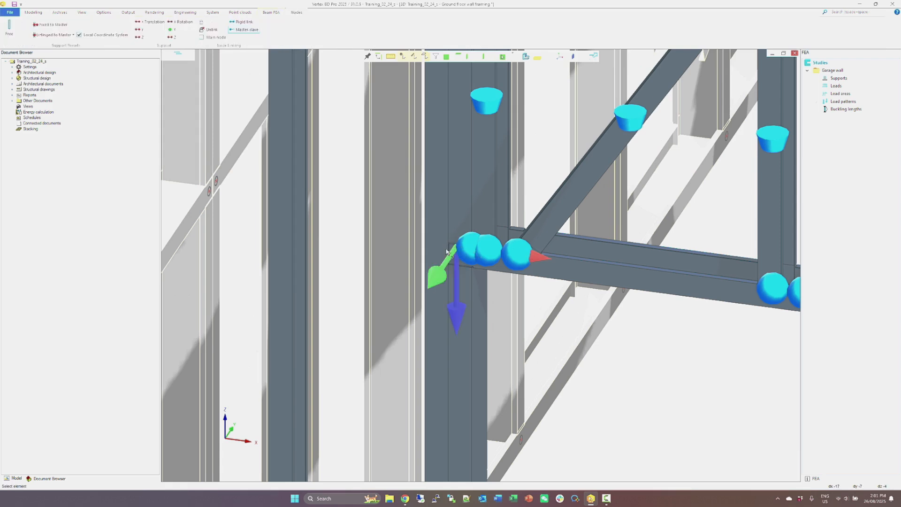
{"action": "key", "text": "Escape"}
{"action": "scroll", "coordinate": [435, 268], "scroll_direction": "down", "scroll_amount": 10}
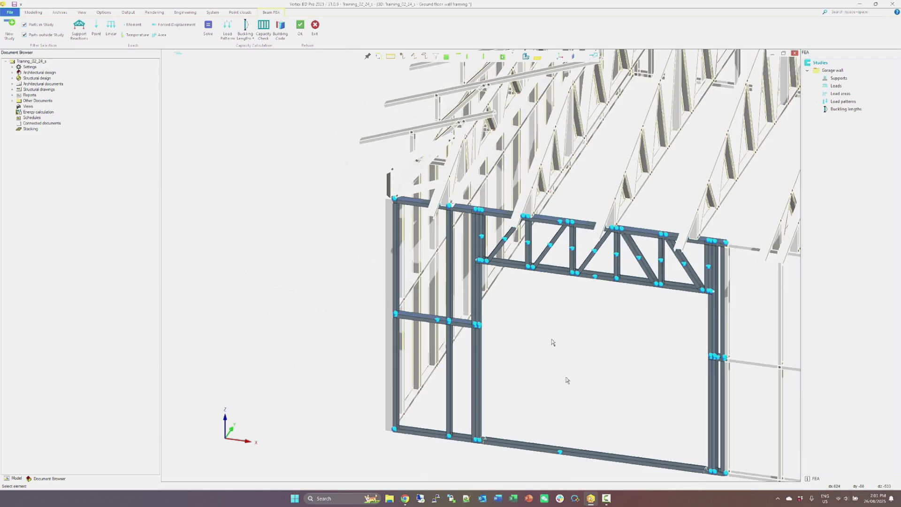
Add hinged supports to all nodes of the garage wall's bottom plate.
{"action": "left_click", "coordinate": [542, 445]}
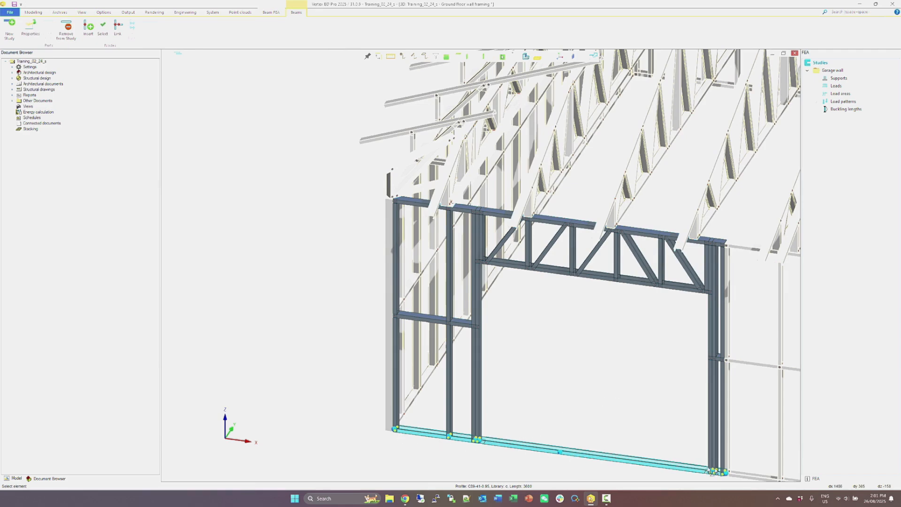
{"action": "left_click", "coordinate": [104, 31]}
{"action": "left_click", "coordinate": [81, 26]}
{"action": "left_click", "coordinate": [85, 42]}
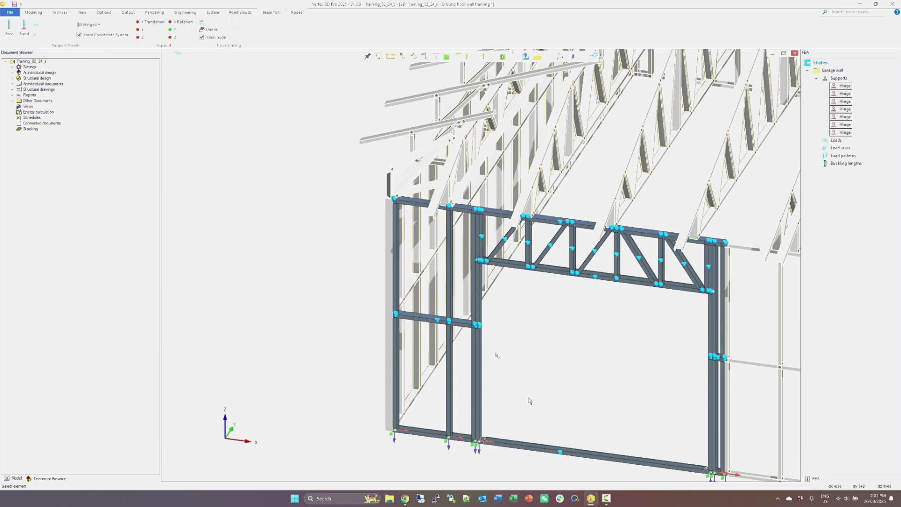
{"action": "key", "text": "Escape"}
{"action": "scroll", "coordinate": [452, 262], "scroll_direction": "up", "scroll_amount": 6}
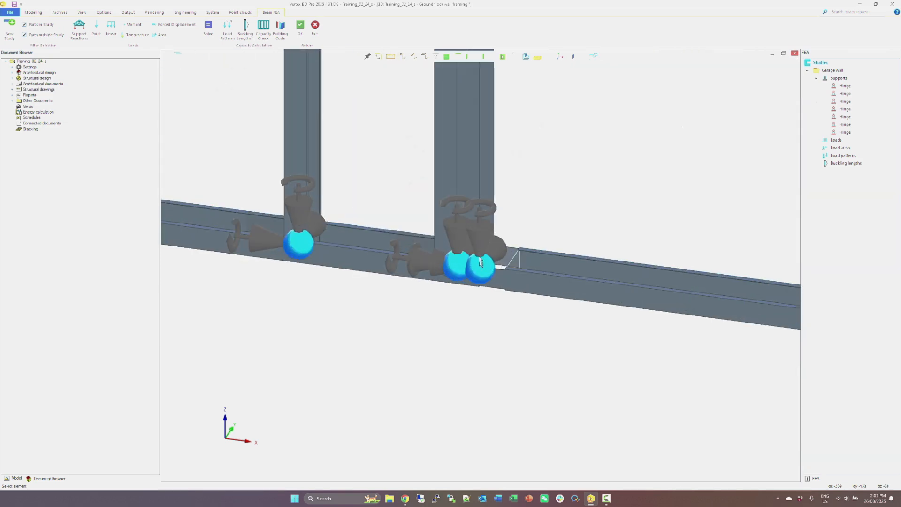
{"action": "middle_click_drag", "start_coordinate": [453, 262], "coordinate": [434, 259]}
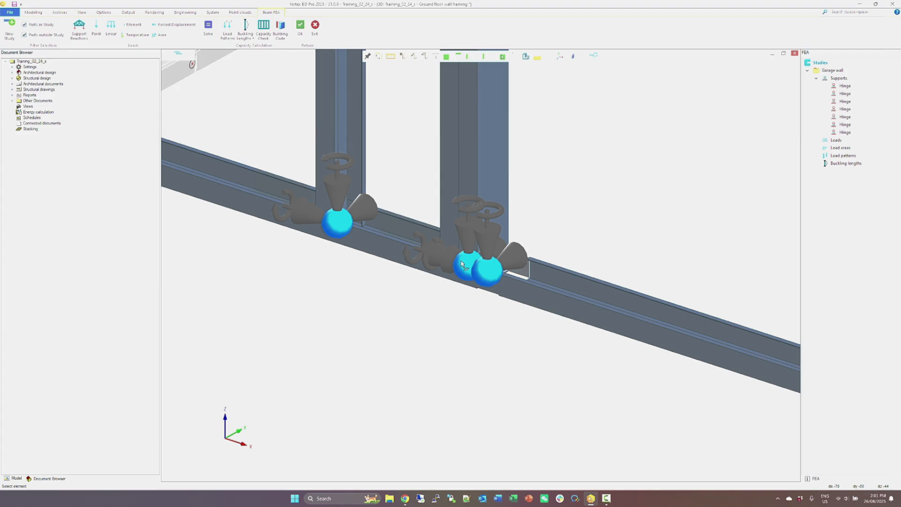
Add the model's support reactions as loads on the garage wall, accepting that the model was modified after solving.
{"action": "scroll", "coordinate": [462, 266], "scroll_direction": "down", "scroll_amount": 10}
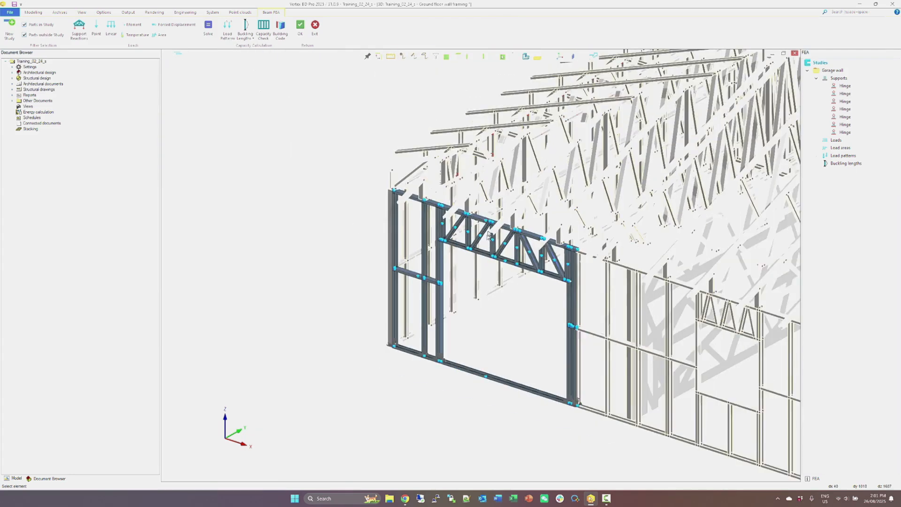
{"action": "scroll", "coordinate": [488, 235], "scroll_direction": "up", "scroll_amount": 5}
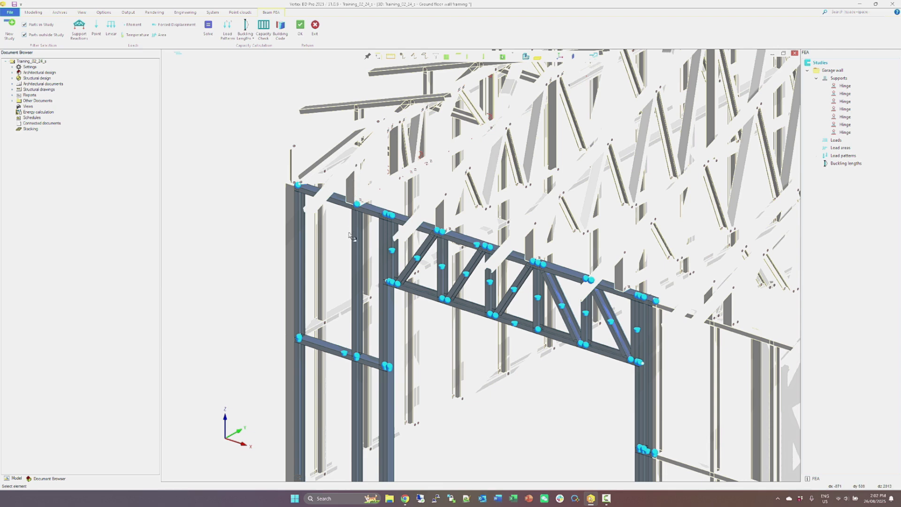
{"action": "left_click", "coordinate": [80, 33]}
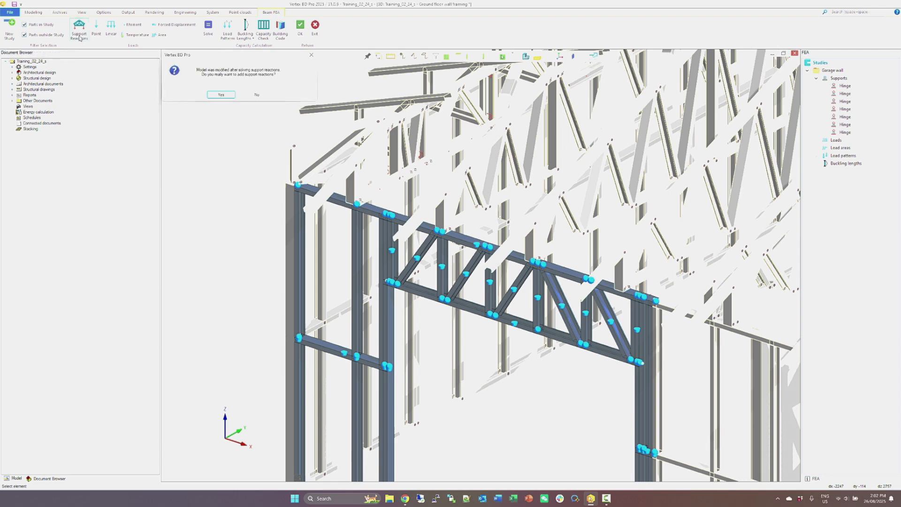
{"action": "left_click", "coordinate": [217, 94]}
{"action": "left_click", "coordinate": [215, 90]}
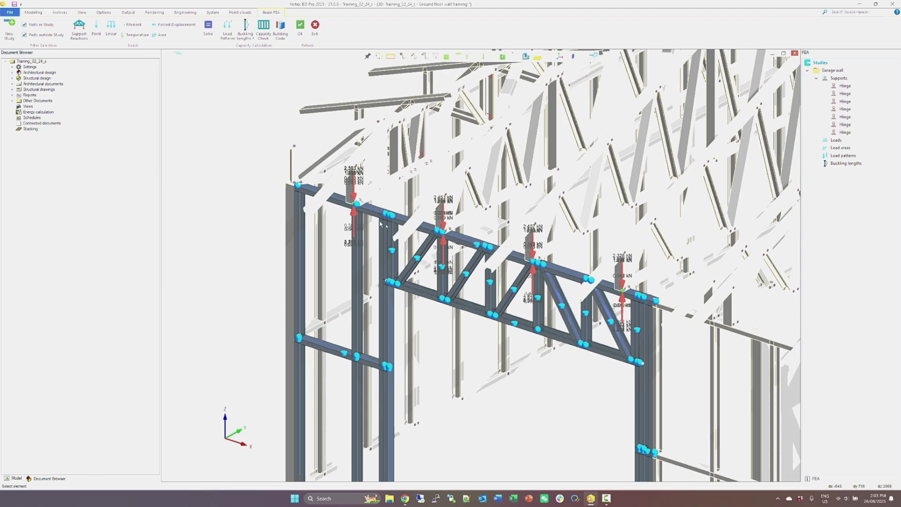
{"action": "scroll", "coordinate": [357, 209], "scroll_direction": "up", "scroll_amount": 2}
{"action": "scroll", "coordinate": [481, 266], "scroll_direction": "up", "scroll_amount": 2}
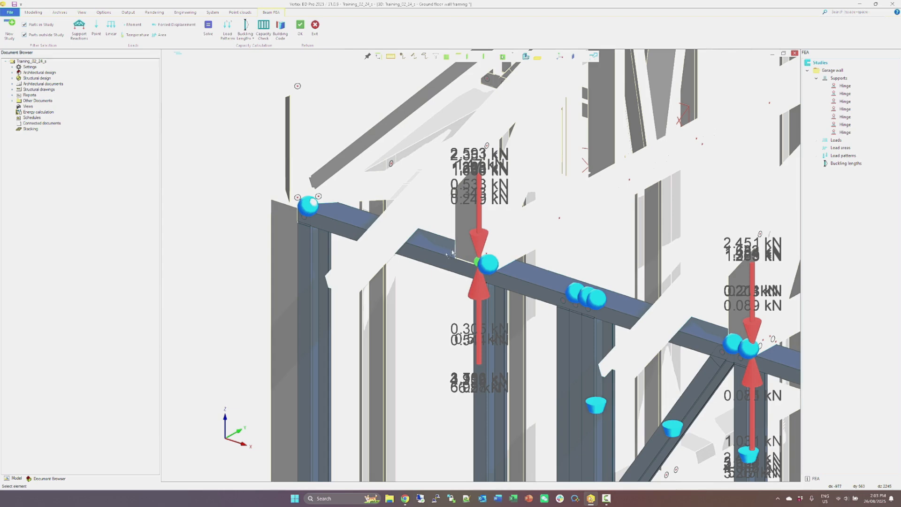
Add sliding hinge supports restraining only Y translation at the four top-plate nodes where the roof truss reactions act on the garage wall.
{"action": "left_click", "coordinate": [478, 269]}
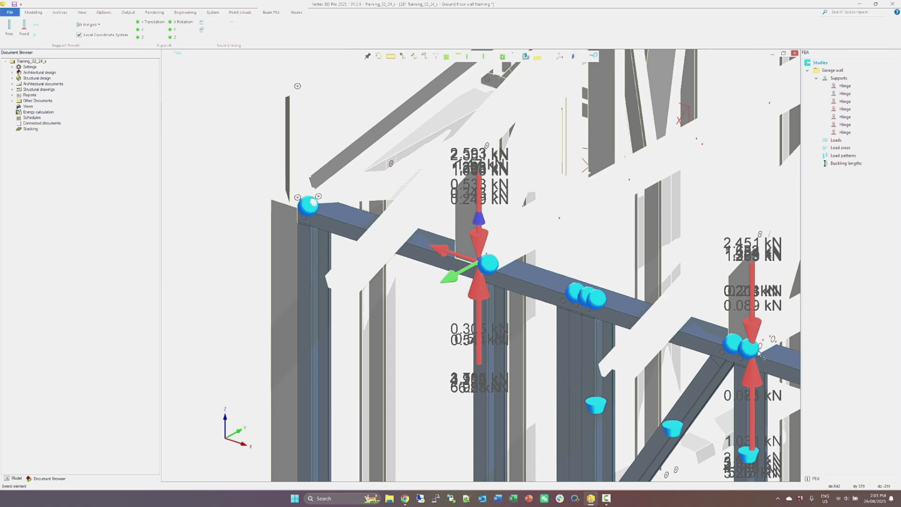
{"action": "scroll", "coordinate": [753, 353], "scroll_direction": "down", "scroll_amount": 3}
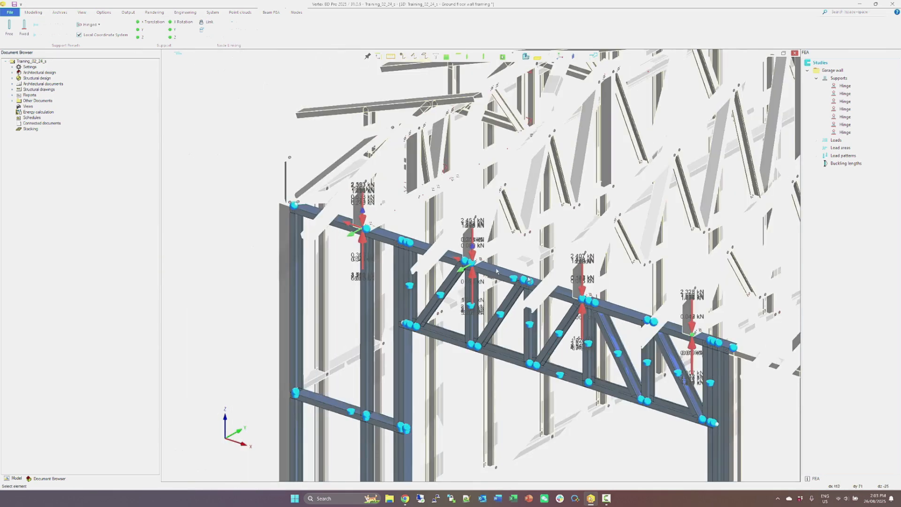
{"action": "scroll", "coordinate": [471, 282], "scroll_direction": "up", "scroll_amount": 3}
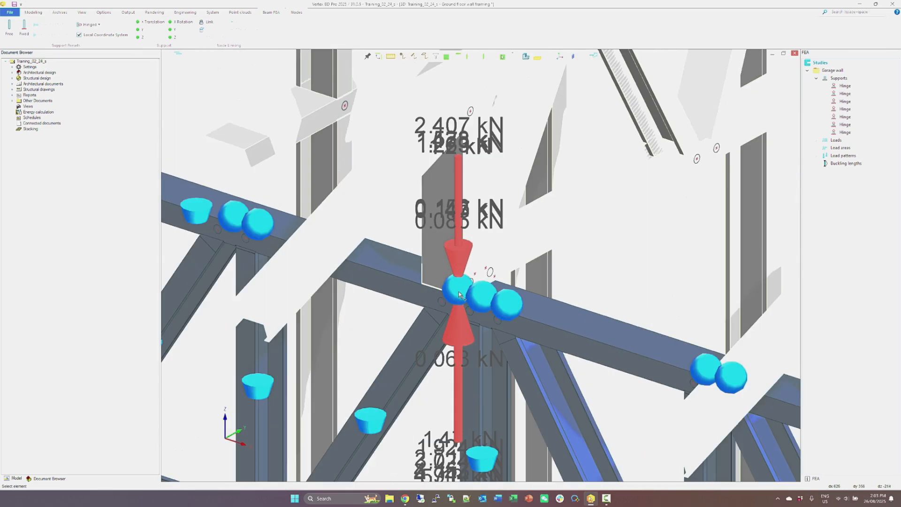
{"action": "left_click", "coordinate": [459, 295]}
{"action": "scroll", "coordinate": [546, 289], "scroll_direction": "down", "scroll_amount": 2}
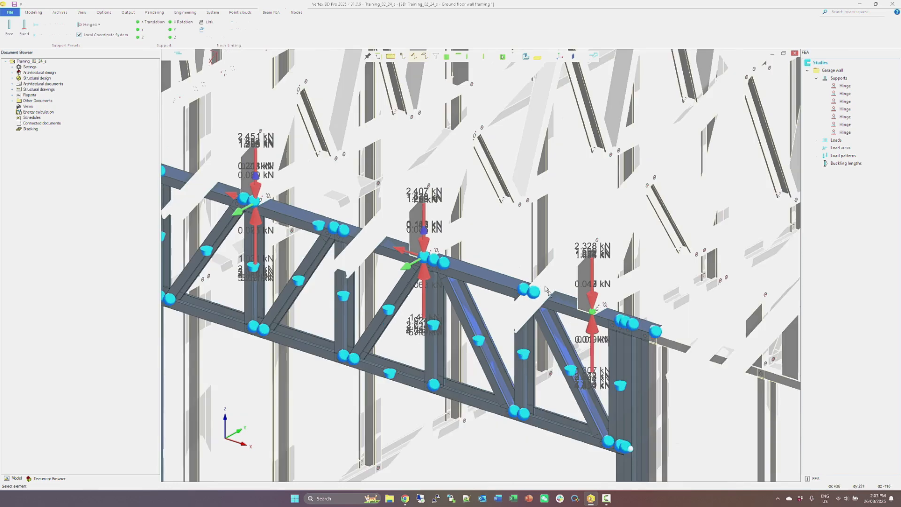
{"action": "left_click", "coordinate": [593, 311]}
{"action": "left_click", "coordinate": [137, 30]}
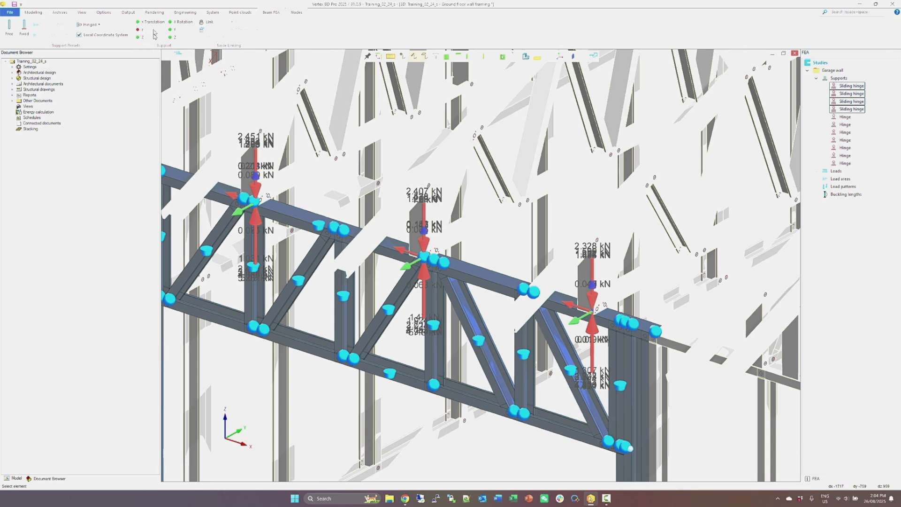
{"action": "left_click", "coordinate": [238, 109]}
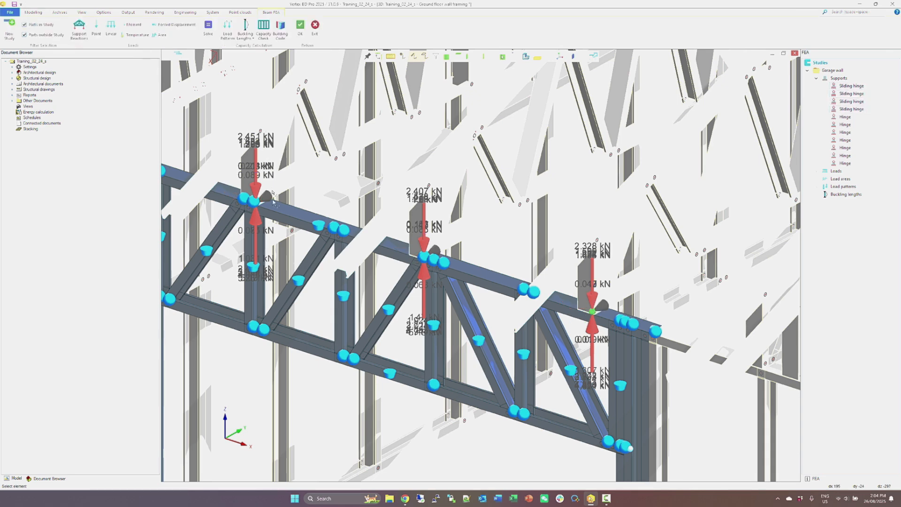
Define a load area bordered by the garage wall's outer profiles, from the top plate down to the bottom plate.
{"action": "scroll", "coordinate": [272, 190], "scroll_direction": "down", "scroll_amount": 2}
{"action": "middle_click_drag", "start_coordinate": [475, 260], "coordinate": [429, 263]}
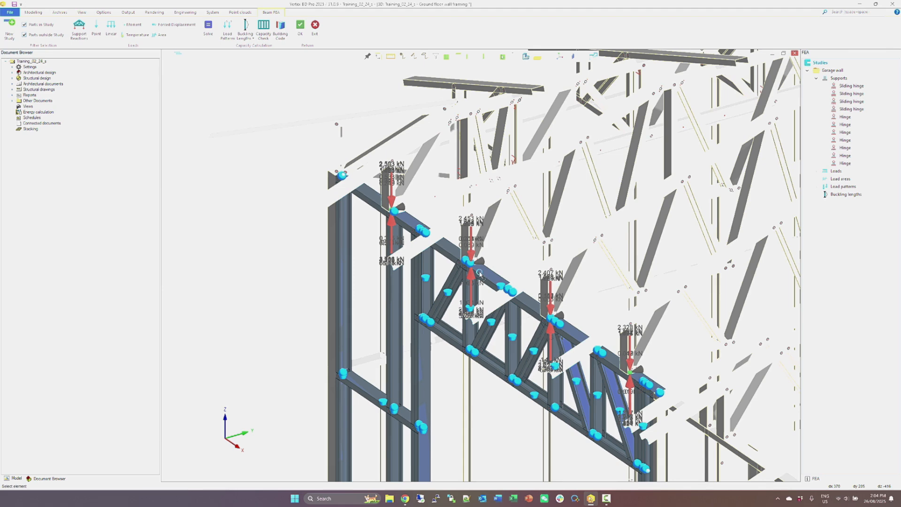
{"action": "scroll", "coordinate": [480, 274], "scroll_direction": "down", "scroll_amount": 5}
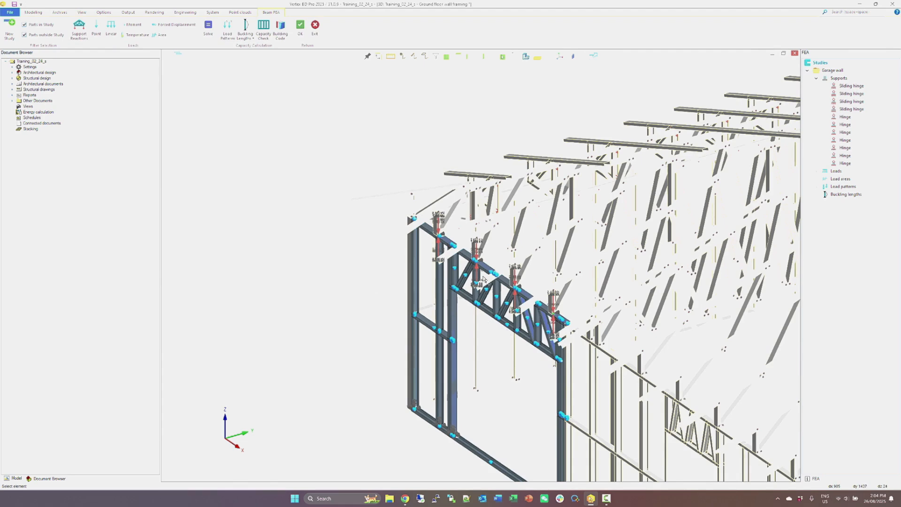
{"action": "left_click", "coordinate": [164, 39]}
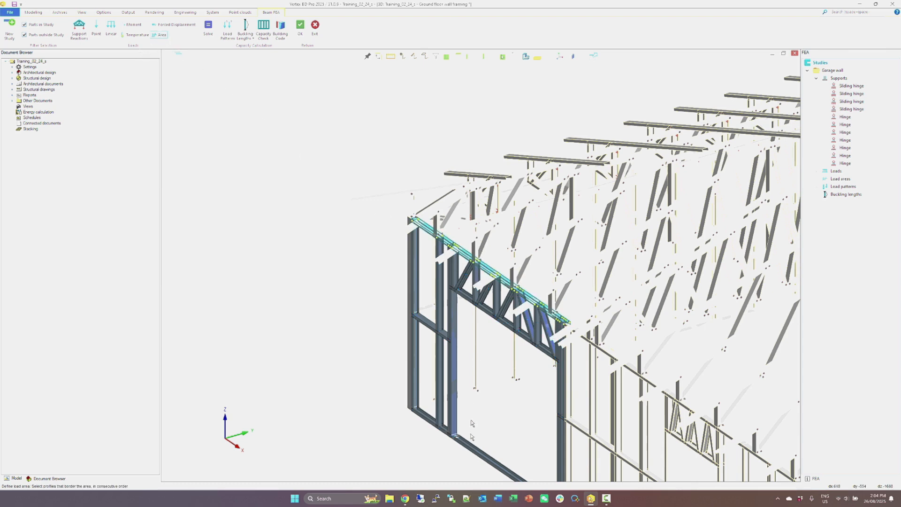
{"action": "left_click", "coordinate": [472, 449]}
{"action": "right_click", "coordinate": [377, 247]}
{"action": "left_click", "coordinate": [382, 249]}
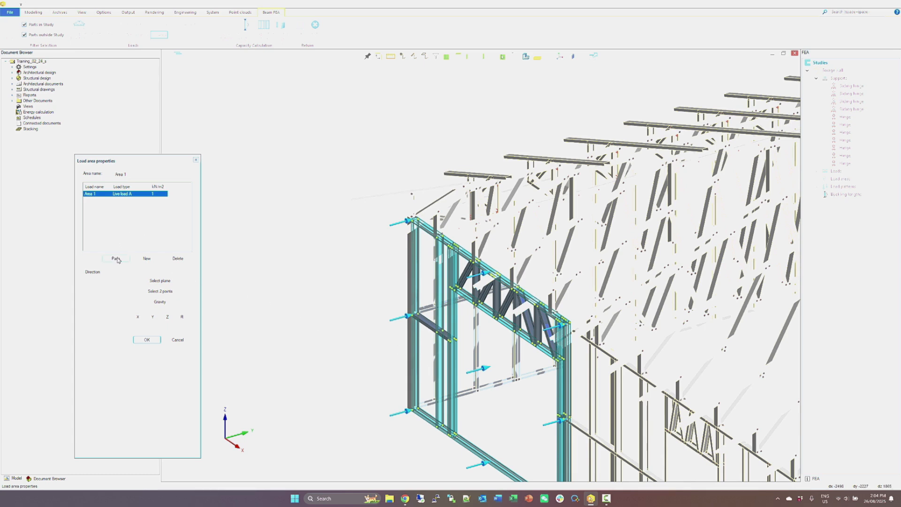
Set the area load to 0.4 kN/m2 and name the load area Wind.
{"action": "left_click", "coordinate": [152, 210]}
{"action": "double_click", "coordinate": [158, 196]}
{"action": "type", "text": "0.4"}
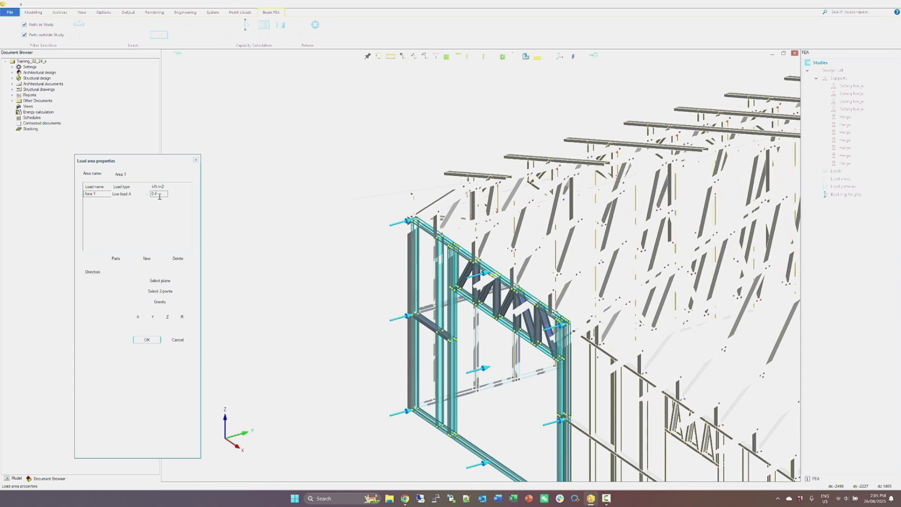
{"action": "left_click_drag", "start_coordinate": [140, 173], "coordinate": [91, 169]}
{"action": "type", "text": "Wind"}
Name the area's load Wind load, assign it the Wind pressure load type, and accept the load area properties.
{"action": "left_click", "coordinate": [89, 194]}
{"action": "left_click", "coordinate": [129, 194]}
{"action": "left_click", "coordinate": [147, 194]}
{"action": "scroll", "coordinate": [177, 231], "scroll_direction": "down", "scroll_amount": 3}
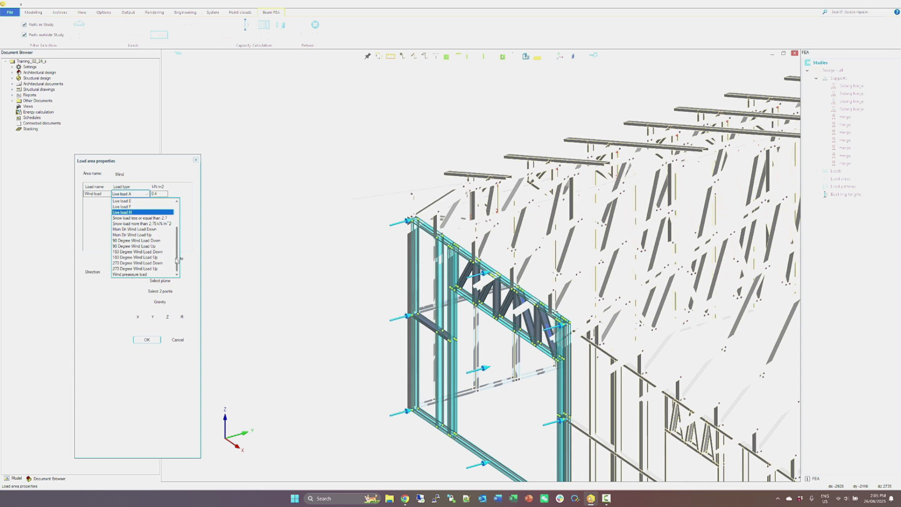
{"action": "left_click", "coordinate": [141, 274]}
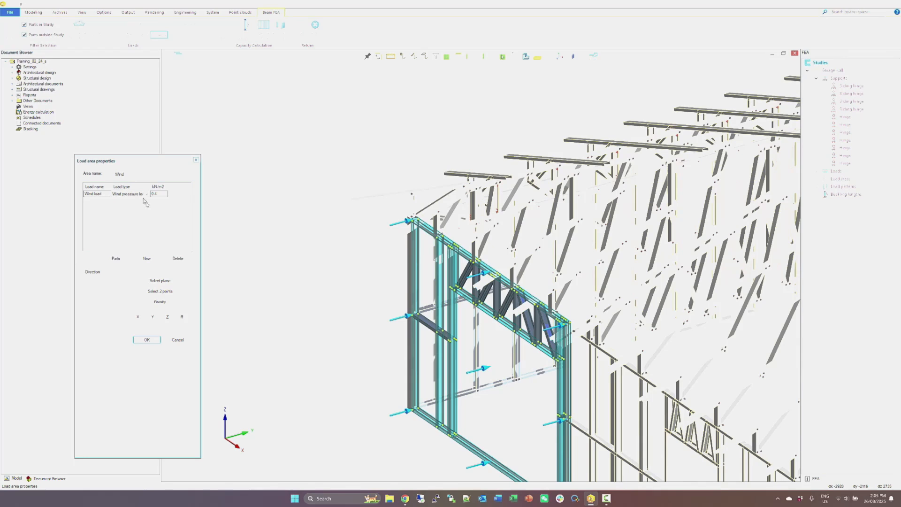
{"action": "left_click", "coordinate": [119, 196]}
{"action": "left_click", "coordinate": [119, 196]}
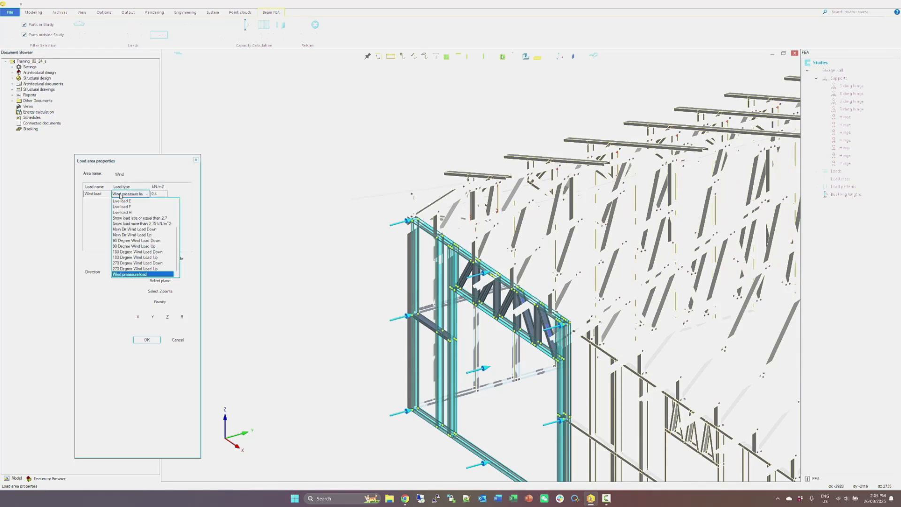
{"action": "left_click", "coordinate": [104, 202]}
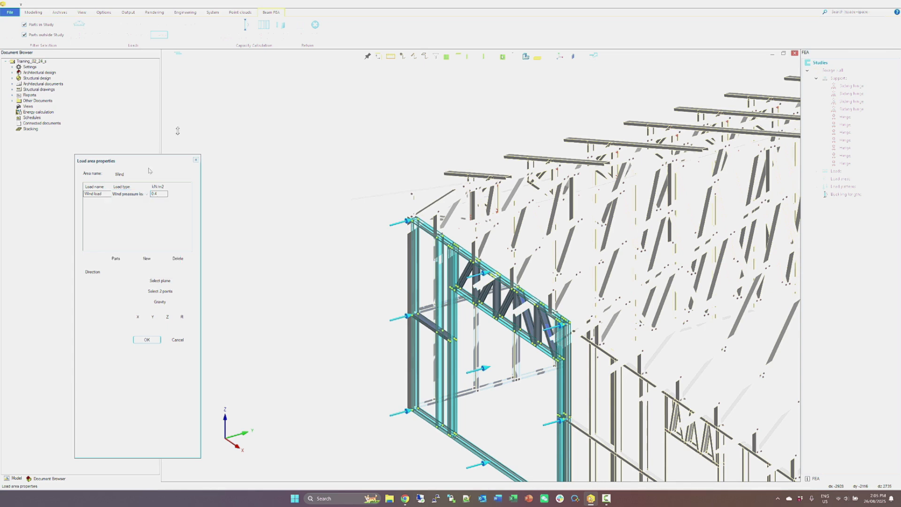
{"action": "left_click", "coordinate": [137, 197]}
{"action": "key", "text": "Tab"}
{"action": "left_click", "coordinate": [147, 340]}
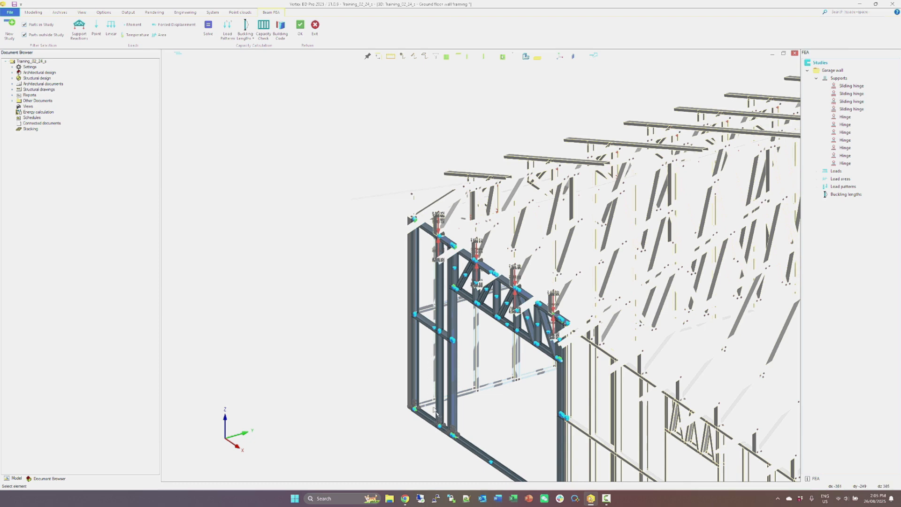
Solve the garage wall study and display the Axial force N plot for all load patterns.
{"action": "left_click", "coordinate": [209, 36]}
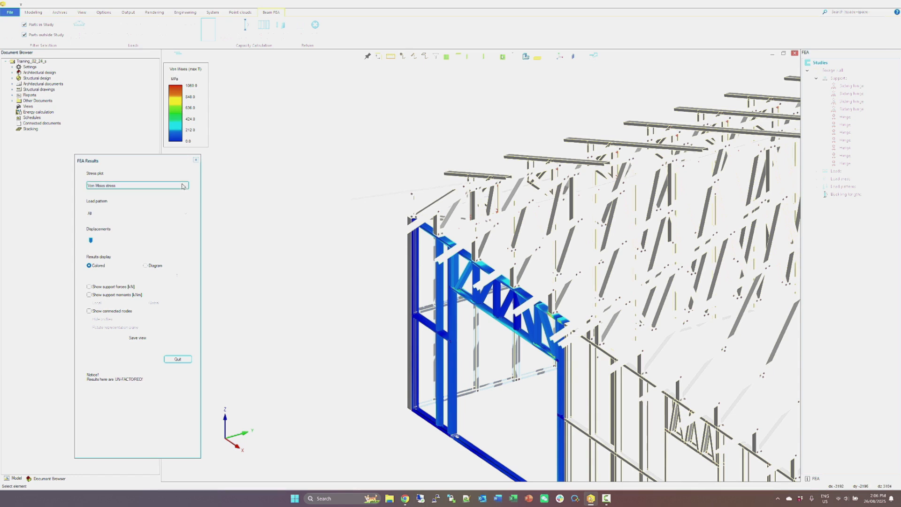
{"action": "left_click", "coordinate": [183, 186]}
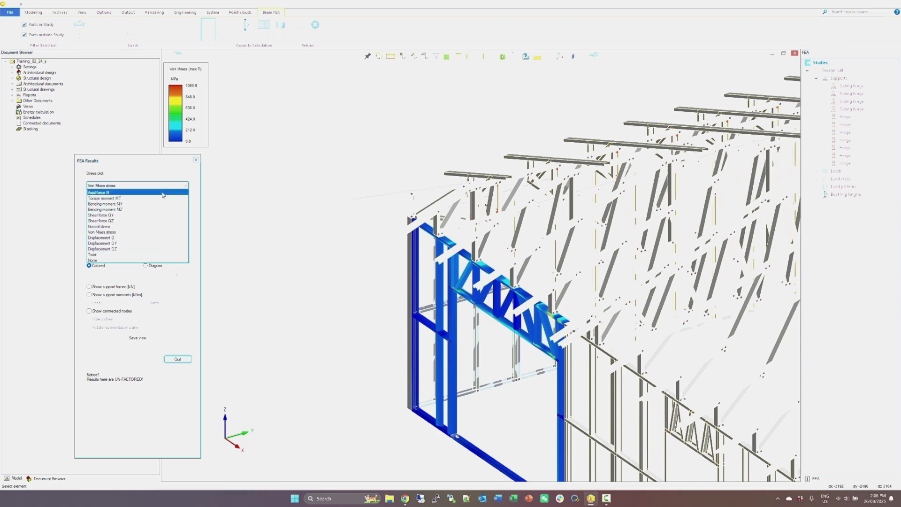
{"action": "left_click", "coordinate": [163, 193]}
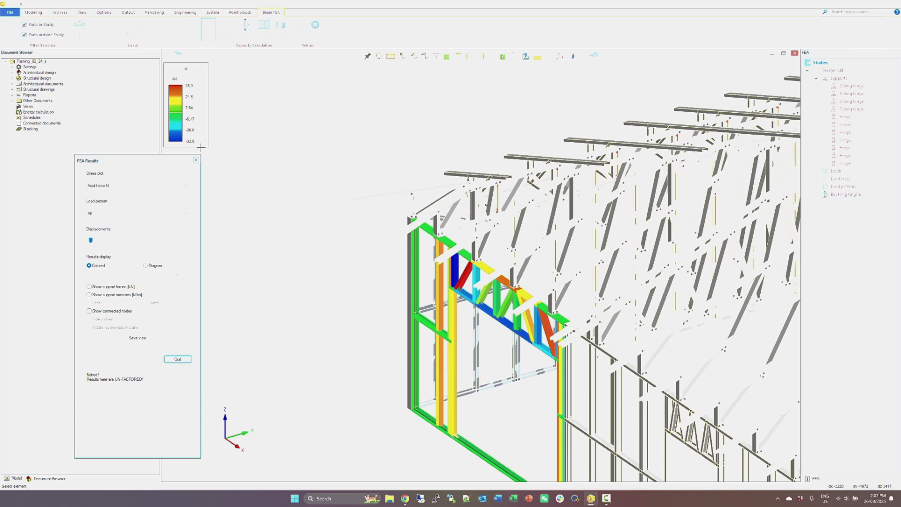
View the garage wall's torsion moment MT plot and its bending moment plots MY and MZ.
{"action": "left_click", "coordinate": [167, 188]}
{"action": "left_click", "coordinate": [169, 194]}
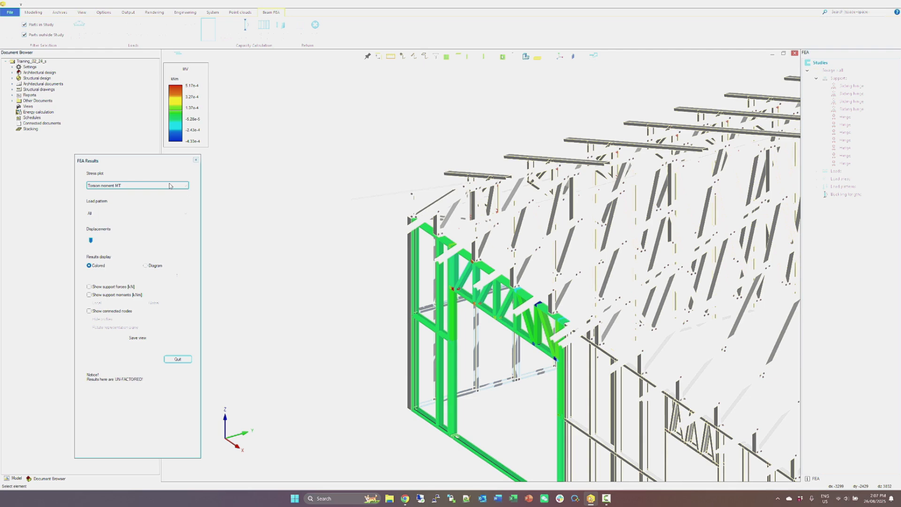
{"action": "left_click", "coordinate": [169, 185]}
{"action": "left_click", "coordinate": [166, 206]}
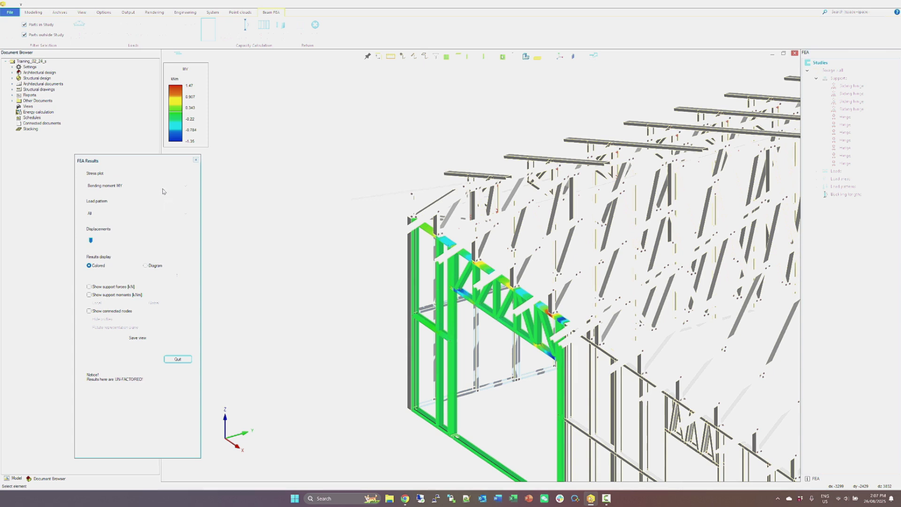
{"action": "left_click", "coordinate": [138, 189]}
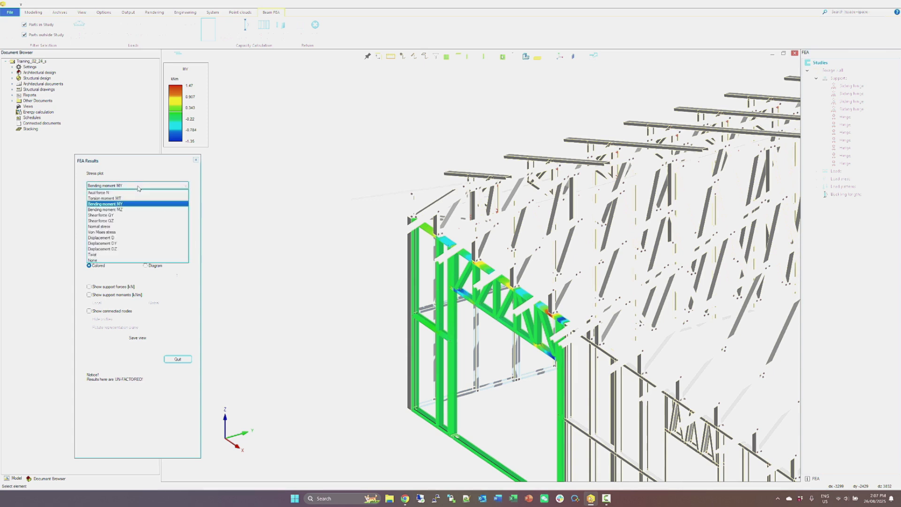
{"action": "left_click", "coordinate": [125, 210]}
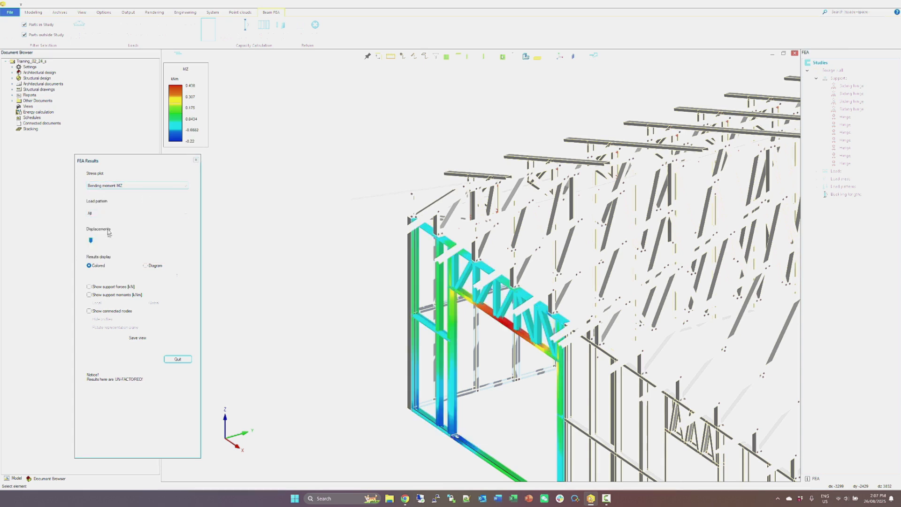
View the garage wall's shear force plots QY and QZ.
{"action": "left_click", "coordinate": [117, 187]}
{"action": "scroll", "coordinate": [117, 197], "scroll_direction": "up", "scroll_amount": 3}
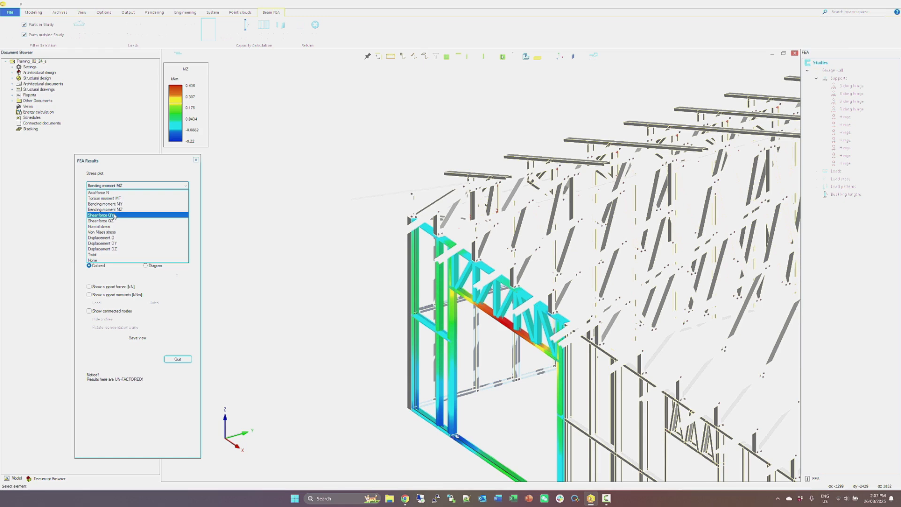
{"action": "left_click", "coordinate": [118, 192]}
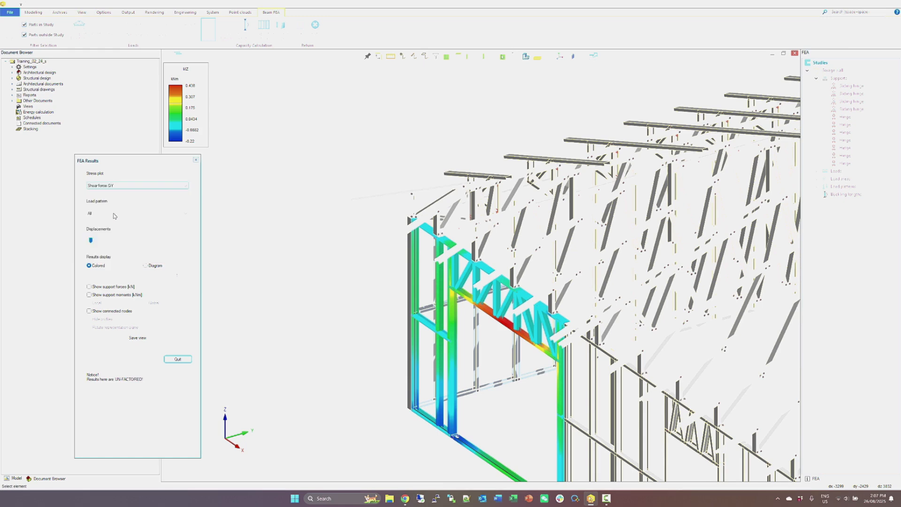
{"action": "left_click", "coordinate": [118, 187]}
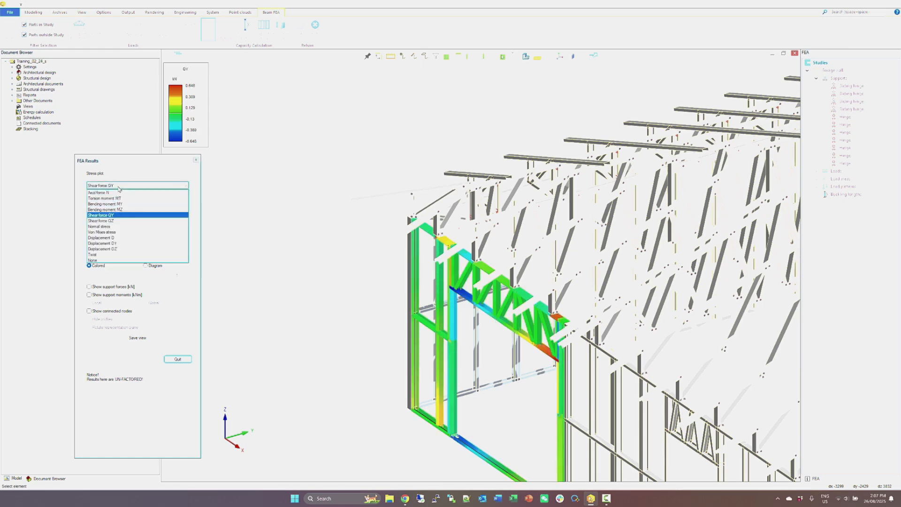
{"action": "left_click", "coordinate": [112, 221]}
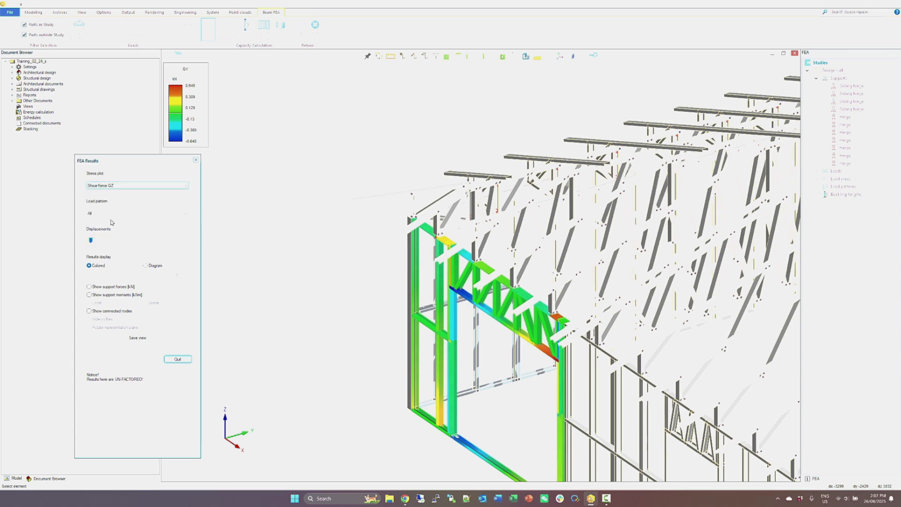
View the garage wall's normal stress and Von Mises stress plots.
{"action": "left_click", "coordinate": [136, 187]}
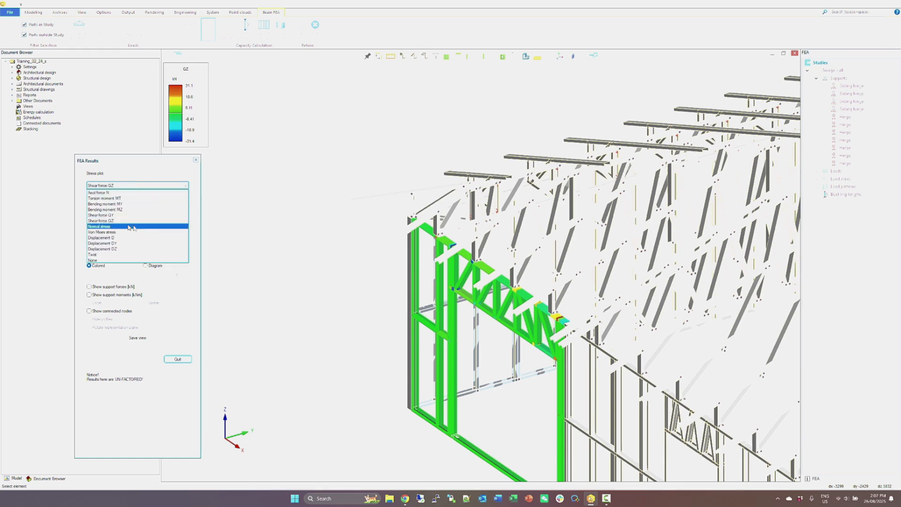
{"action": "left_click", "coordinate": [104, 227]}
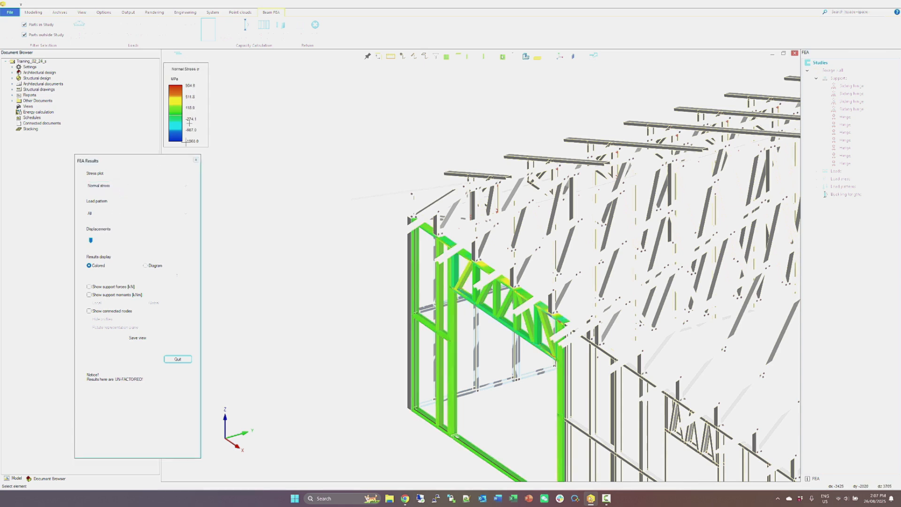
{"action": "left_click", "coordinate": [181, 186]}
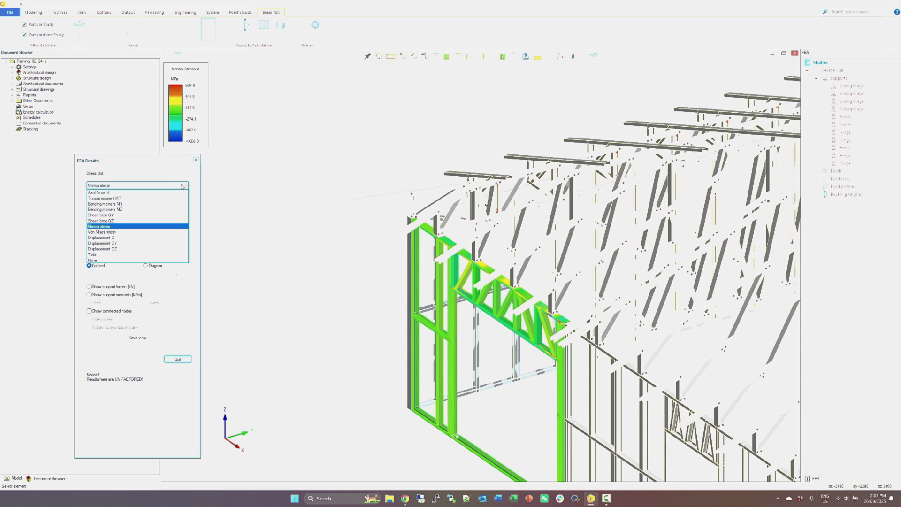
{"action": "left_click", "coordinate": [146, 232]}
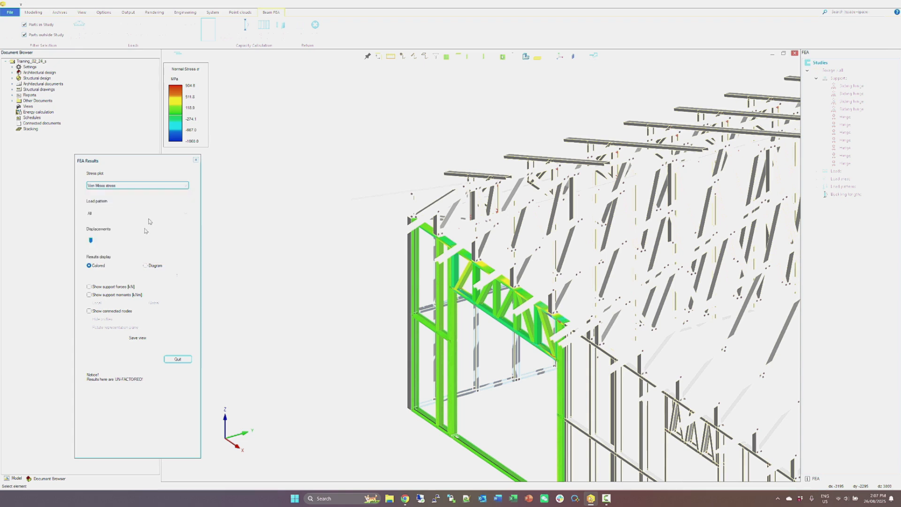
View the garage wall's Displacement D and Displacement DY plots.
{"action": "left_click", "coordinate": [157, 186]}
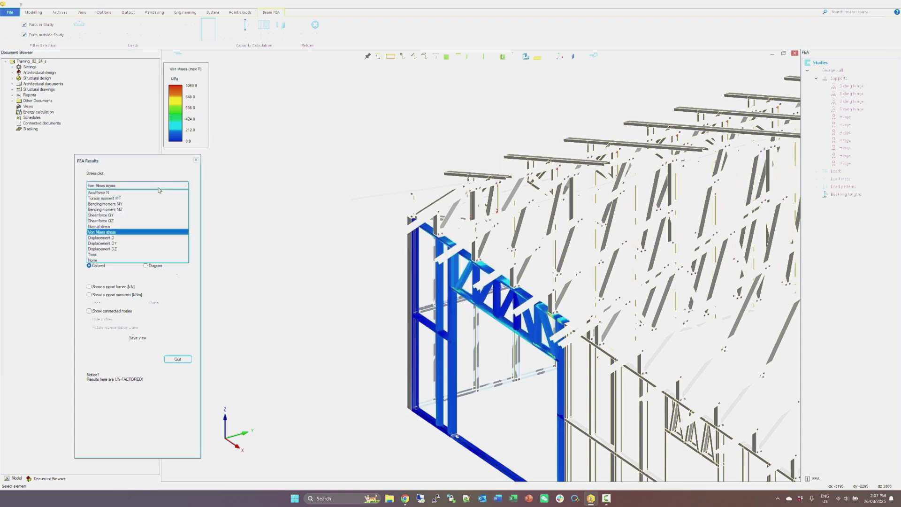
{"action": "left_click", "coordinate": [147, 238]}
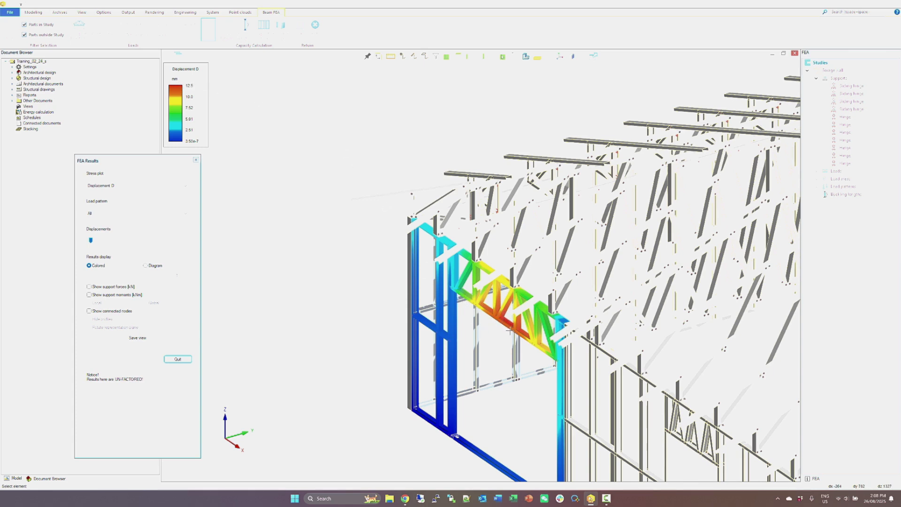
{"action": "left_click", "coordinate": [153, 188]}
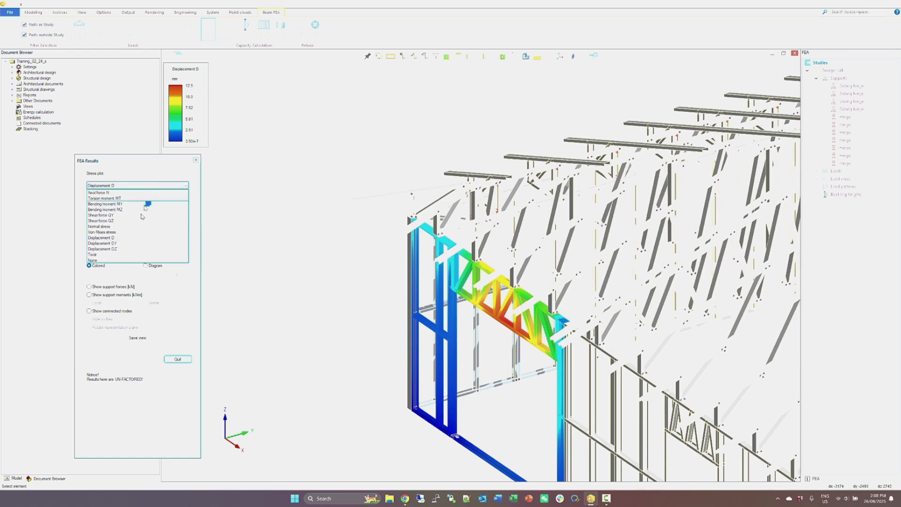
{"action": "left_click", "coordinate": [137, 242]}
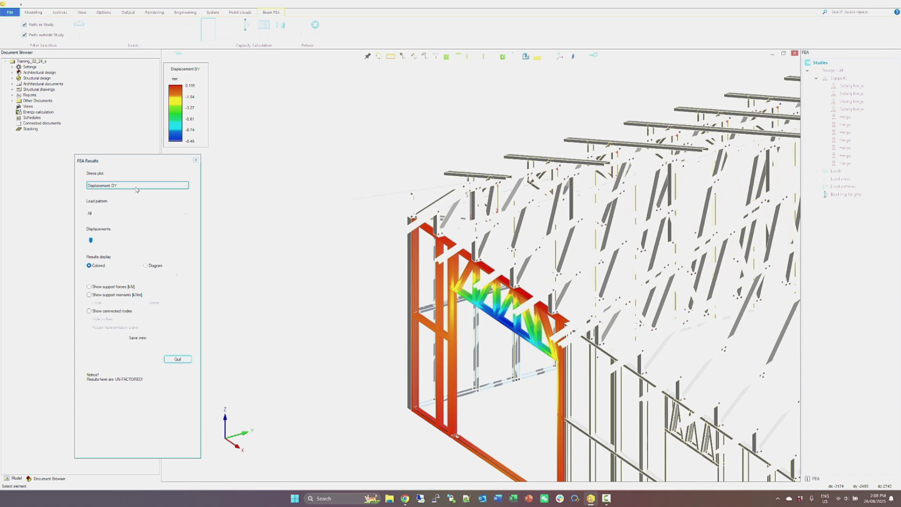
View the garage wall's Displacement DZ plot and its Twist plot.
{"action": "left_click", "coordinate": [137, 188]}
{"action": "left_click", "coordinate": [119, 248]}
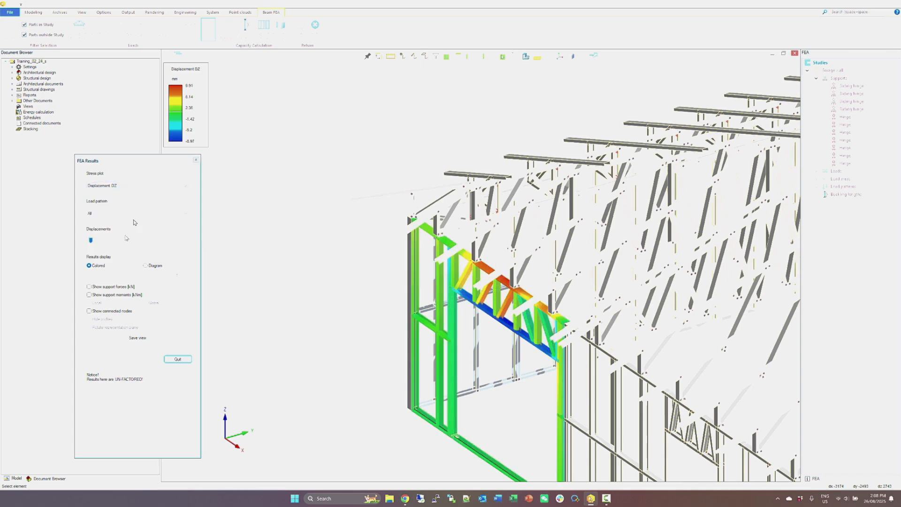
{"action": "left_click", "coordinate": [150, 185]}
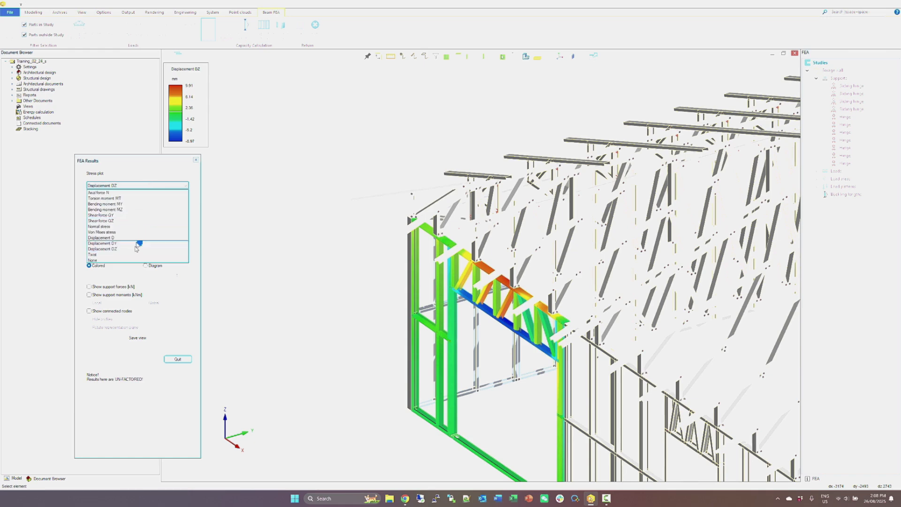
{"action": "left_click", "coordinate": [132, 255]}
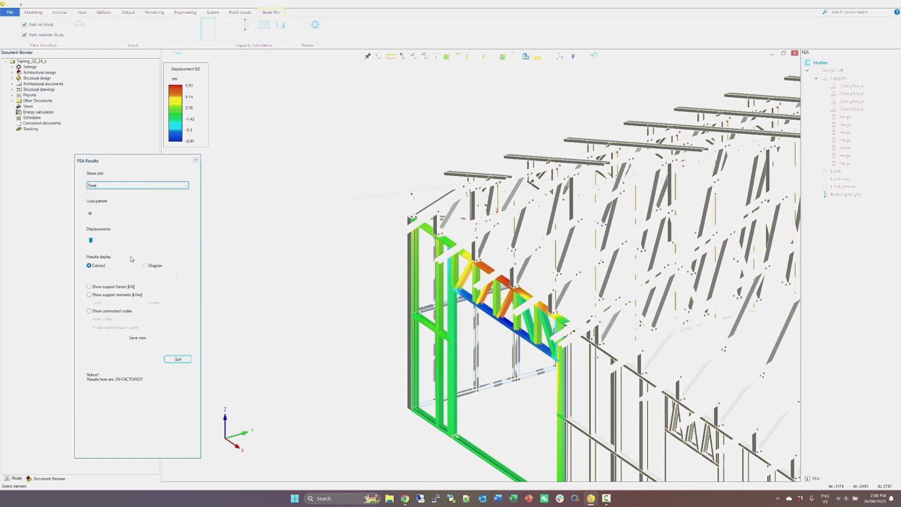
View the Displacement D plot again and exaggerate the deformed shape of the garage wall with the displacement scale.
{"action": "left_click", "coordinate": [139, 186]}
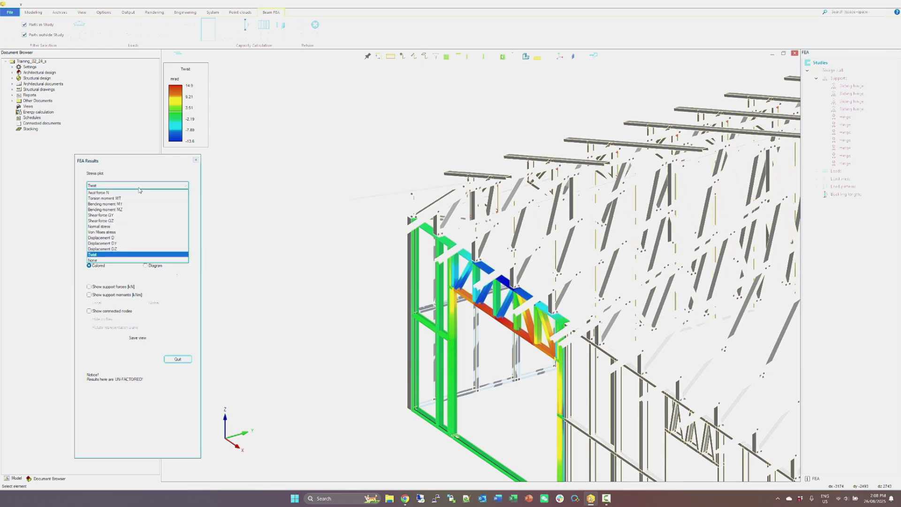
{"action": "left_click", "coordinate": [126, 238]}
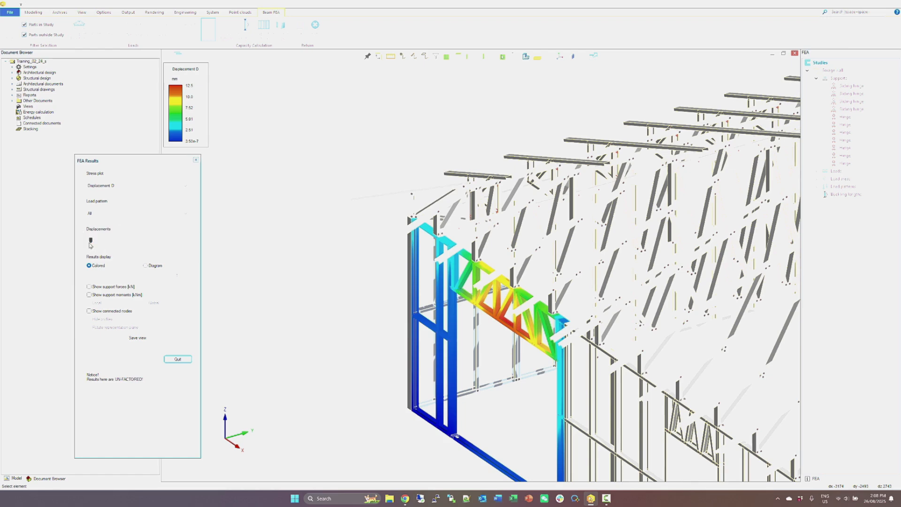
{"action": "mouse_move", "coordinate": [91, 240]}
{"action": "left_mouse_down"}
{"action": "mouse_move", "coordinate": [182, 244]}
{"action": "mouse_move", "coordinate": [94, 240]}
{"action": "mouse_move", "coordinate": [123, 240]}
{"action": "mouse_move", "coordinate": [106, 240]}
{"action": "left_mouse_up"}
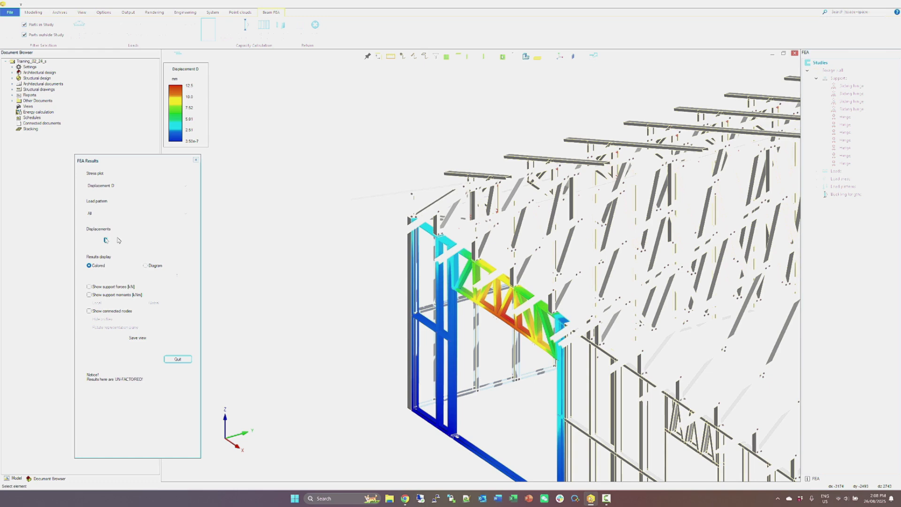
{"action": "middle_click_drag", "start_coordinate": [465, 296], "coordinate": [448, 292]}
{"action": "scroll", "coordinate": [480, 265], "scroll_direction": "up", "scroll_amount": 3}
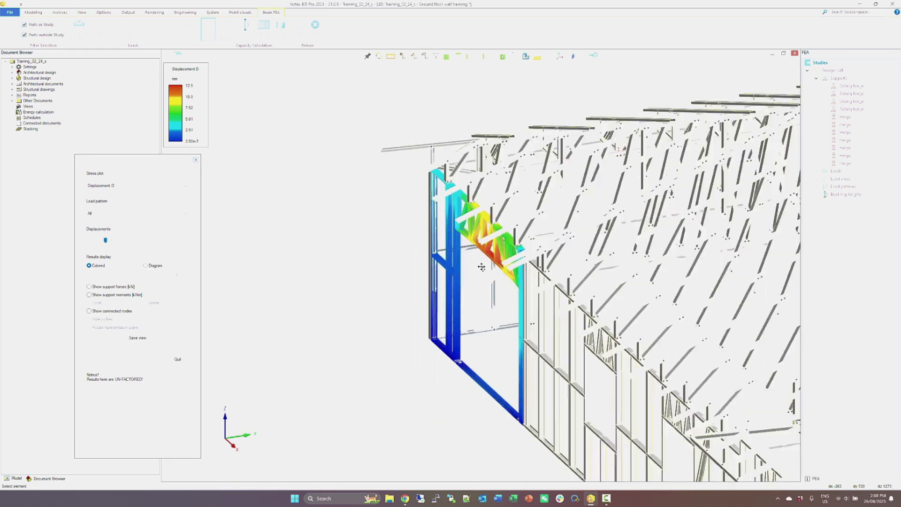
{"action": "mouse_move", "coordinate": [105, 241]}
{"action": "left_mouse_down"}
{"action": "mouse_move", "coordinate": [122, 241]}
{"action": "mouse_move", "coordinate": [63, 243]}
{"action": "mouse_move", "coordinate": [141, 241]}
{"action": "mouse_move", "coordinate": [103, 243]}
{"action": "left_mouse_up"}
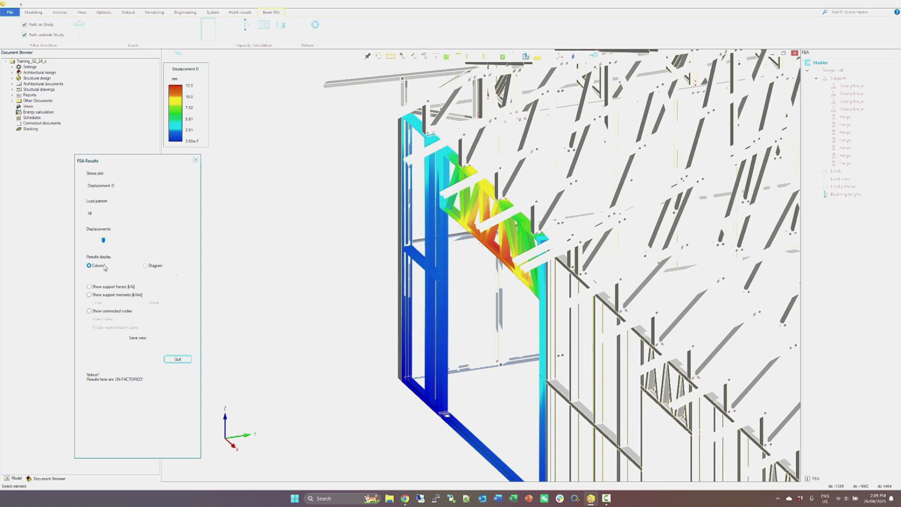
Switch the results display to diagrams and view the Displacement D and Bending moment MY diagrams of the garage wall.
{"action": "left_click", "coordinate": [146, 266]}
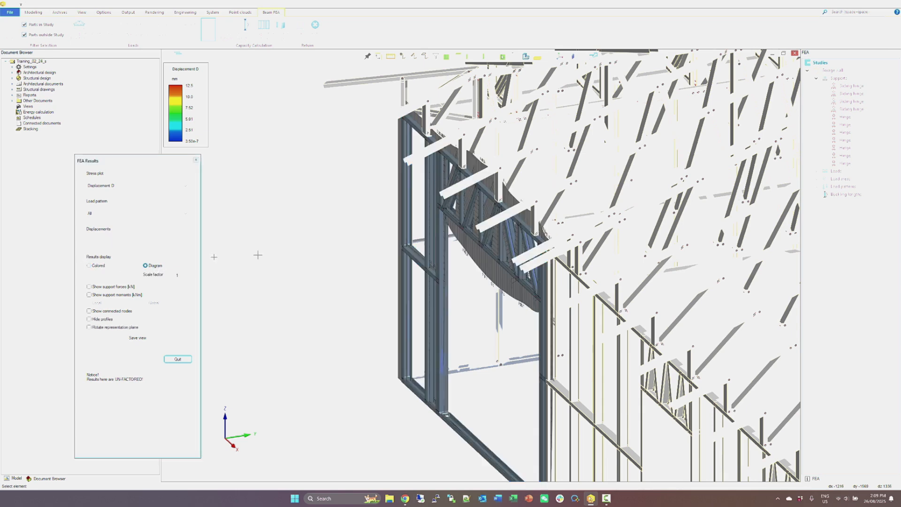
{"action": "mouse_move", "coordinate": [478, 243]}
{"action": "middle_mouse_down"}
{"action": "mouse_move", "coordinate": [500, 243]}
{"action": "mouse_move", "coordinate": [474, 237]}
{"action": "middle_mouse_up"}
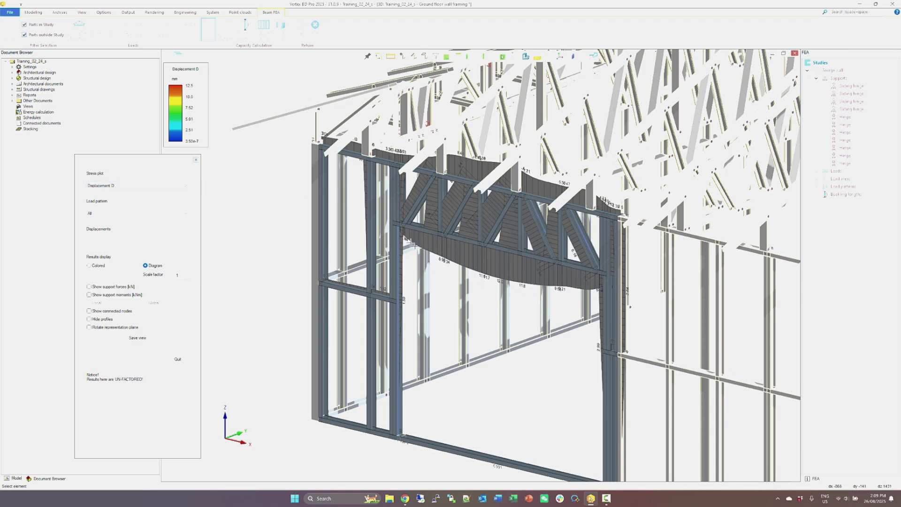
{"action": "left_click", "coordinate": [135, 186]}
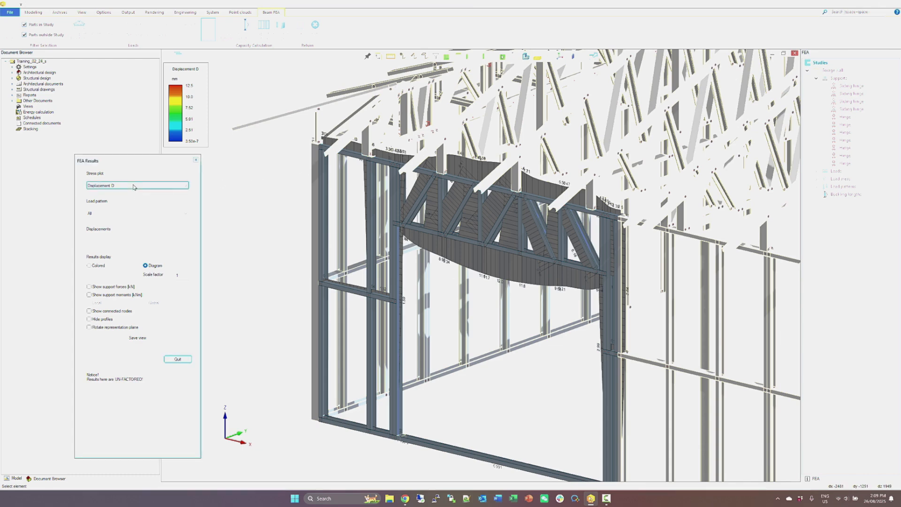
{"action": "left_click", "coordinate": [127, 204]}
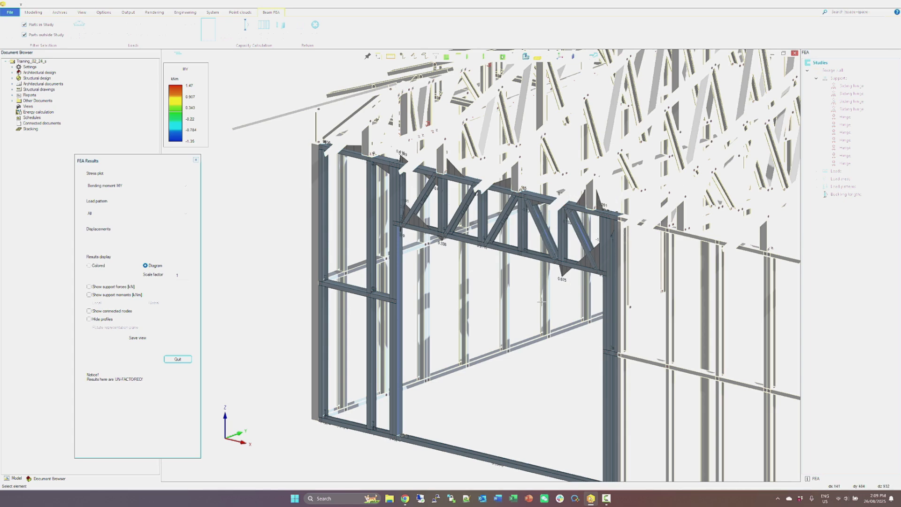
Show the support forces, support moments and connected nodes, and hide the profiles in the MY diagram.
{"action": "left_click", "coordinate": [89, 287]}
{"action": "left_click", "coordinate": [89, 295]}
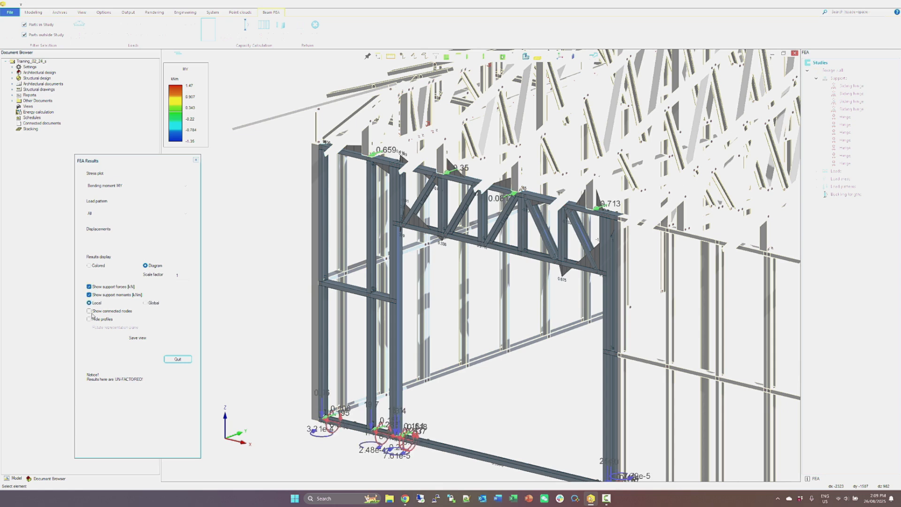
{"action": "left_click", "coordinate": [89, 311]}
{"action": "left_click", "coordinate": [89, 319]}
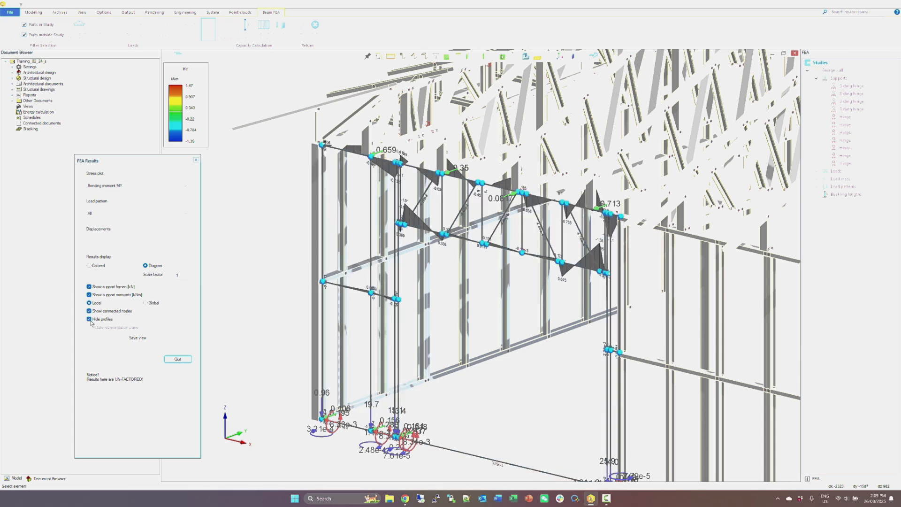
Return the MY results to the colored display and turn off the support forces, support moments and connected nodes.
{"action": "left_click", "coordinate": [89, 287]}
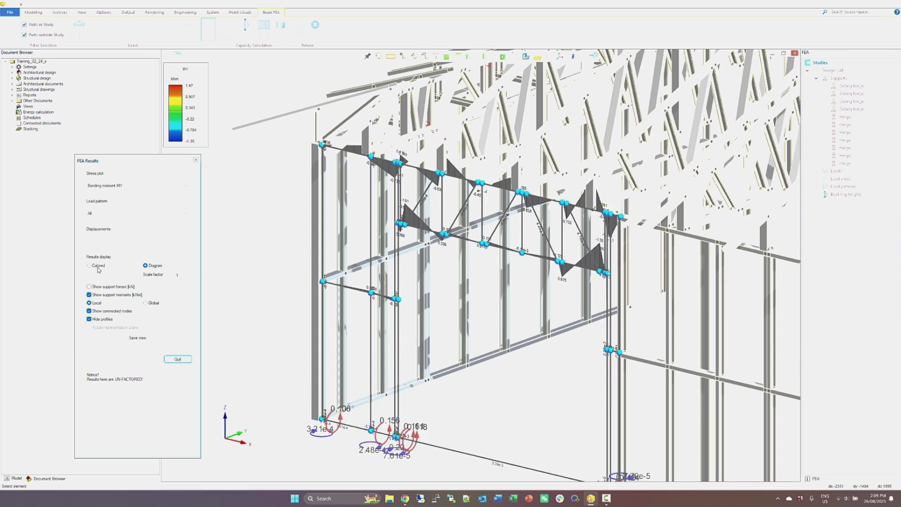
{"action": "left_click", "coordinate": [90, 265]}
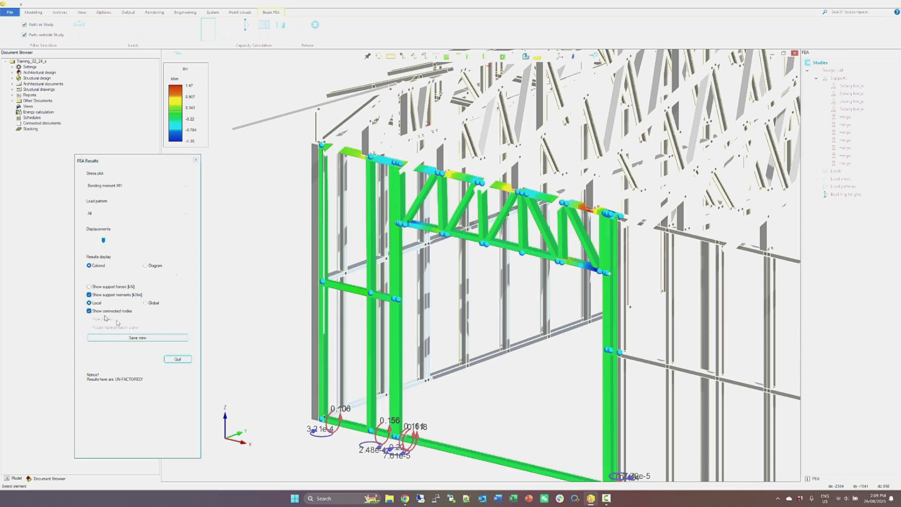
{"action": "left_click", "coordinate": [91, 311]}
{"action": "left_click", "coordinate": [89, 295]}
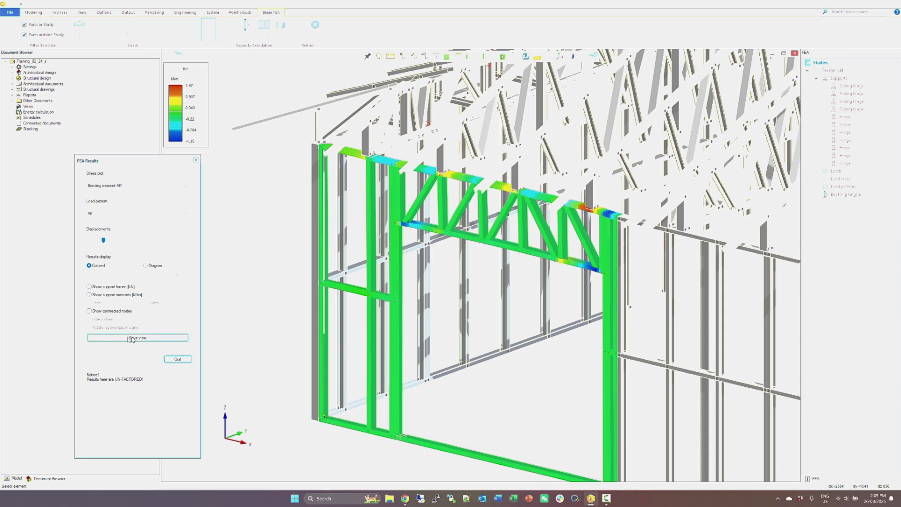
Save the colored MY view as a JPEG image named My on the Desktop with a white background, and close the FEA results.
{"action": "left_click", "coordinate": [136, 338]}
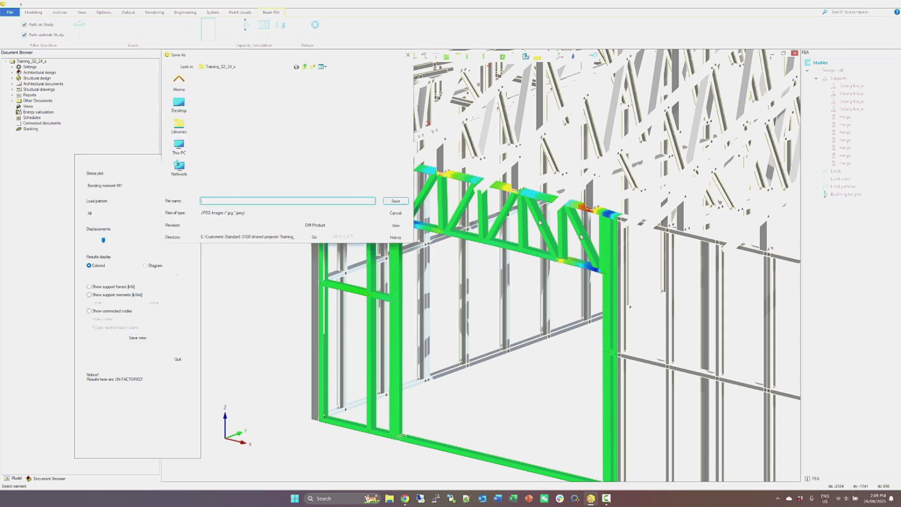
{"action": "left_click_drag", "start_coordinate": [344, 54], "coordinate": [432, 154]}
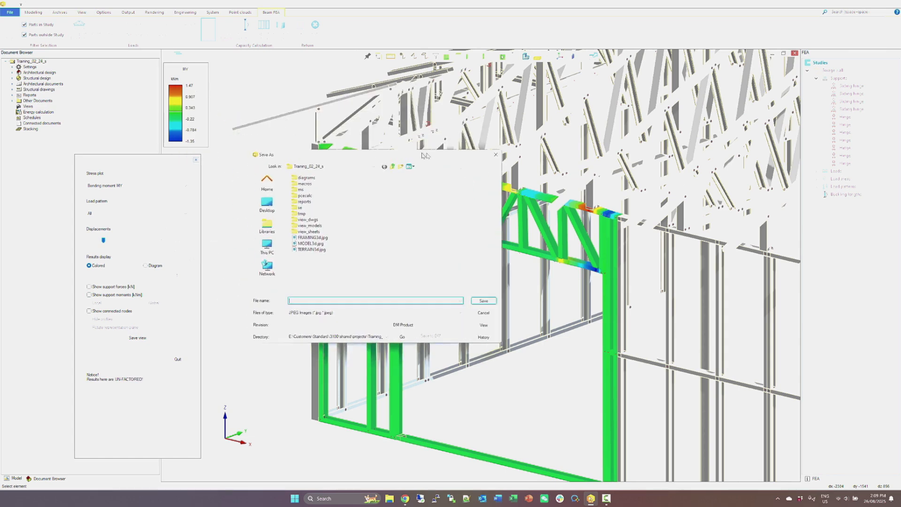
{"action": "left_click", "coordinate": [267, 205]}
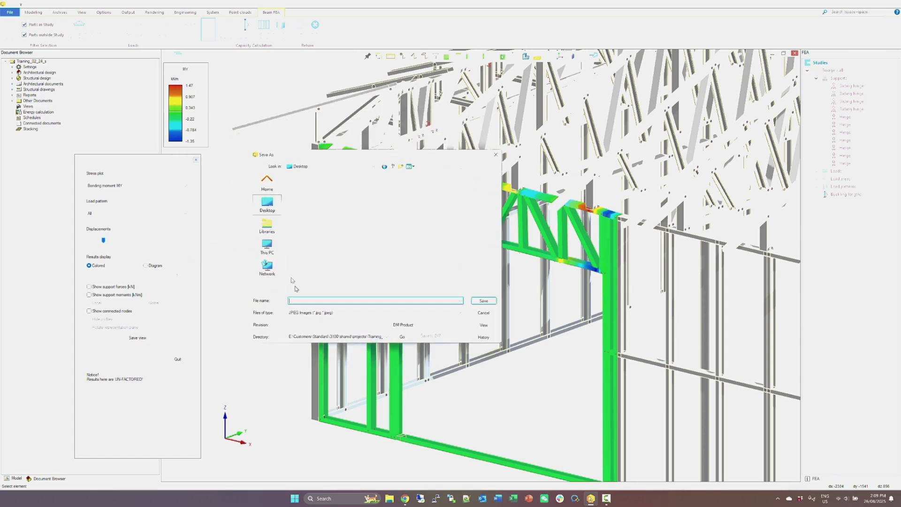
{"action": "type", "text": "My"}
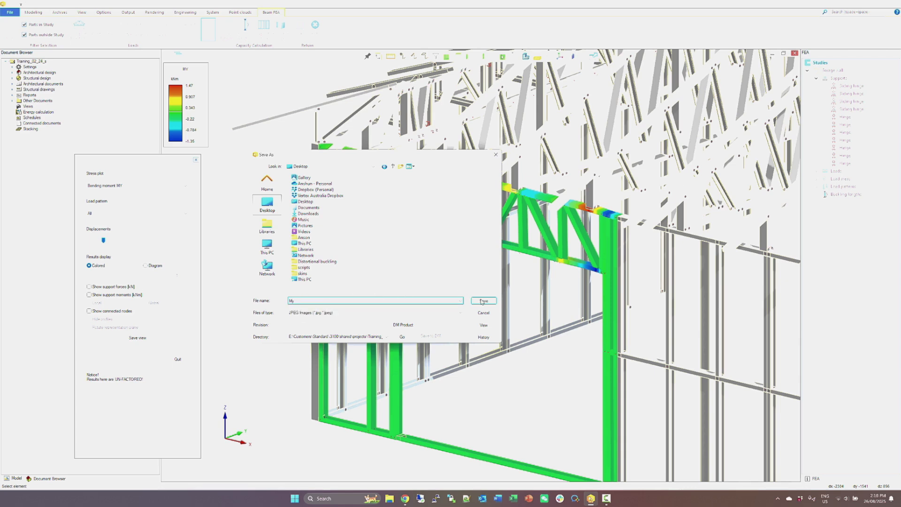
{"action": "left_click", "coordinate": [482, 301]}
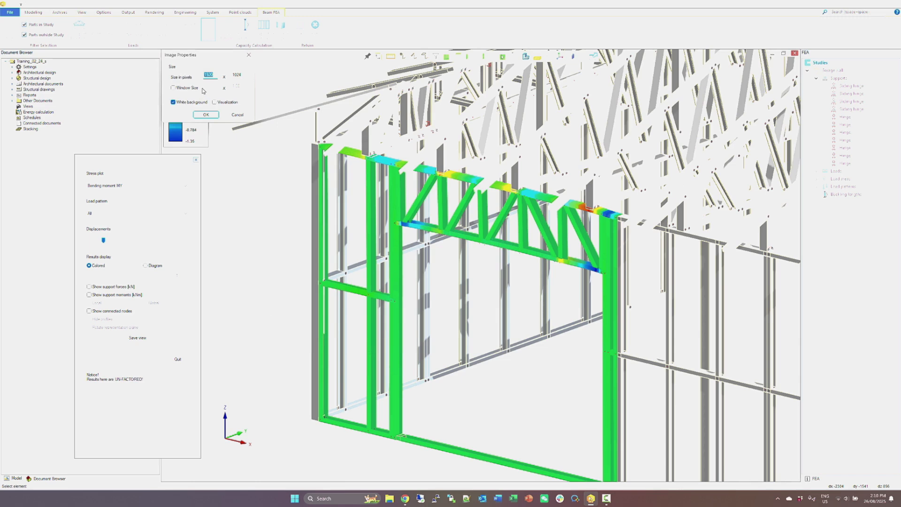
{"action": "left_click", "coordinate": [194, 115]}
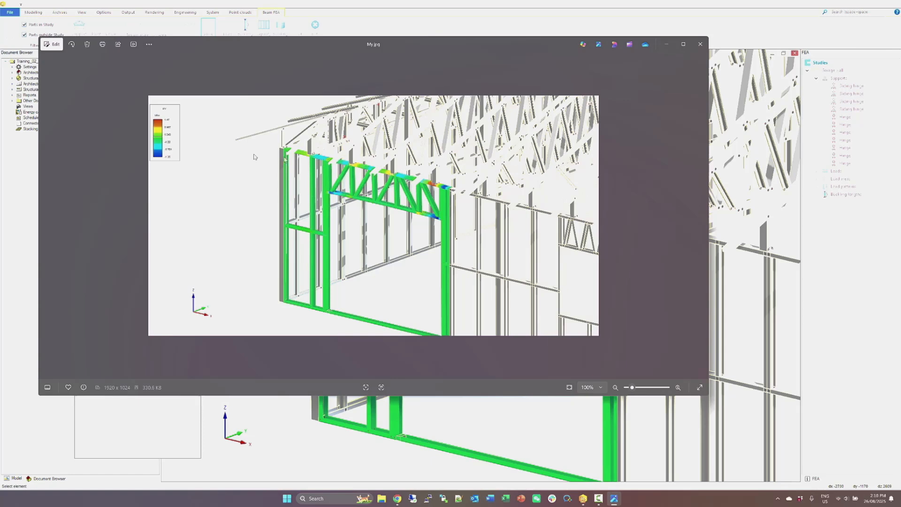
{"action": "left_click", "coordinate": [701, 44]}
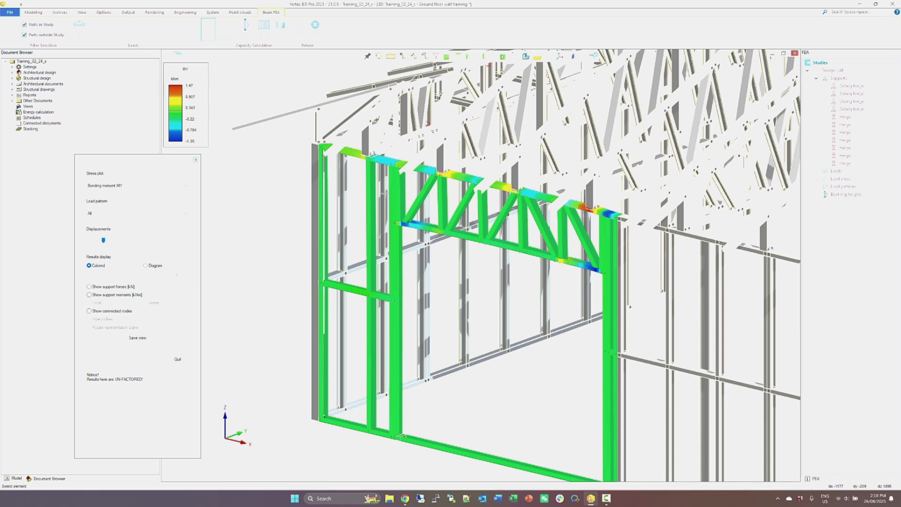
{"action": "left_click", "coordinate": [177, 359]}
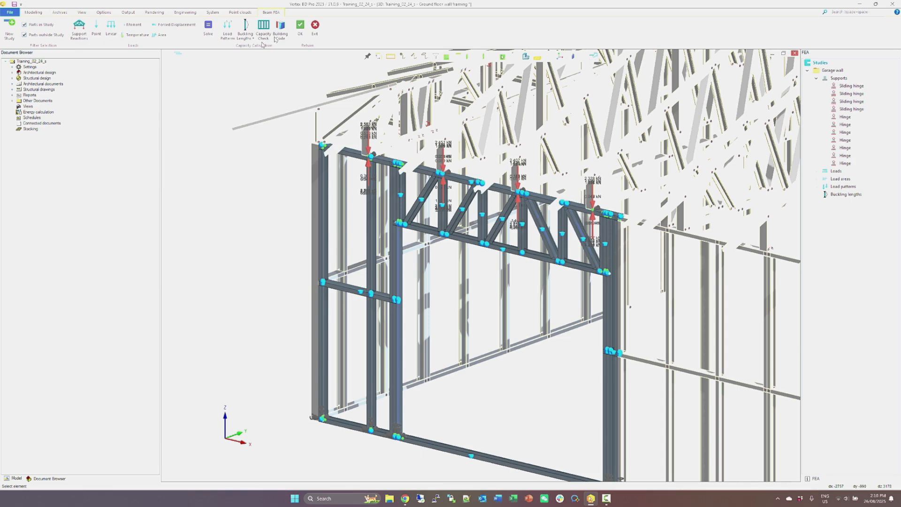
Create a load pattern named all that contains all loads of the garage wall study.
{"action": "left_click", "coordinate": [229, 36]}
{"action": "left_click", "coordinate": [828, 172]}
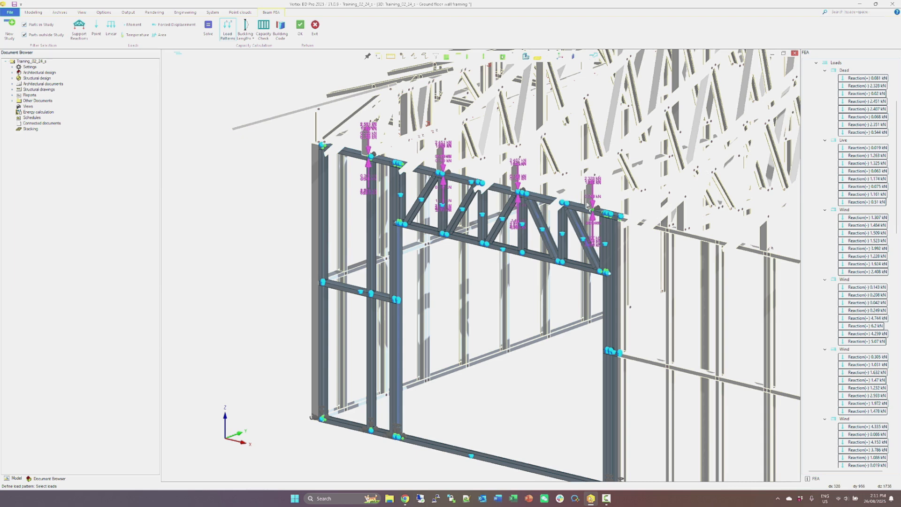
{"action": "right_click", "coordinate": [570, 136]}
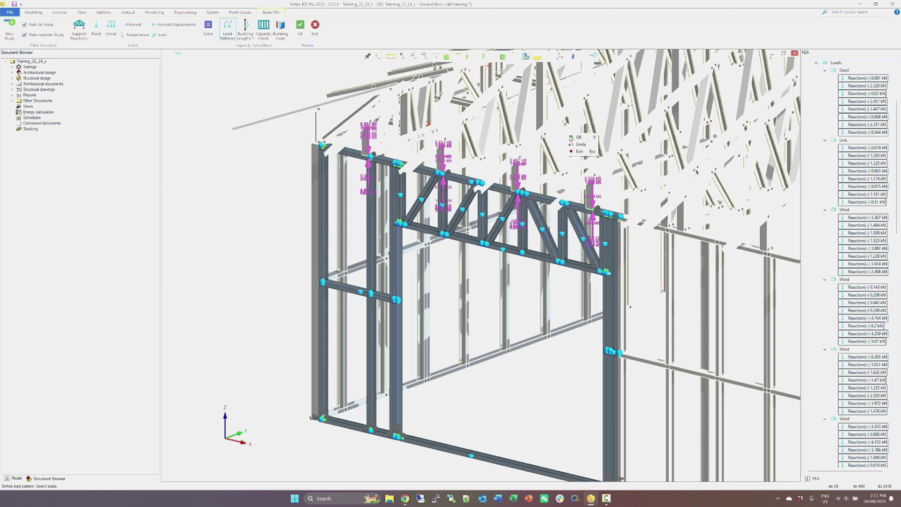
{"action": "left_click", "coordinate": [575, 141]}
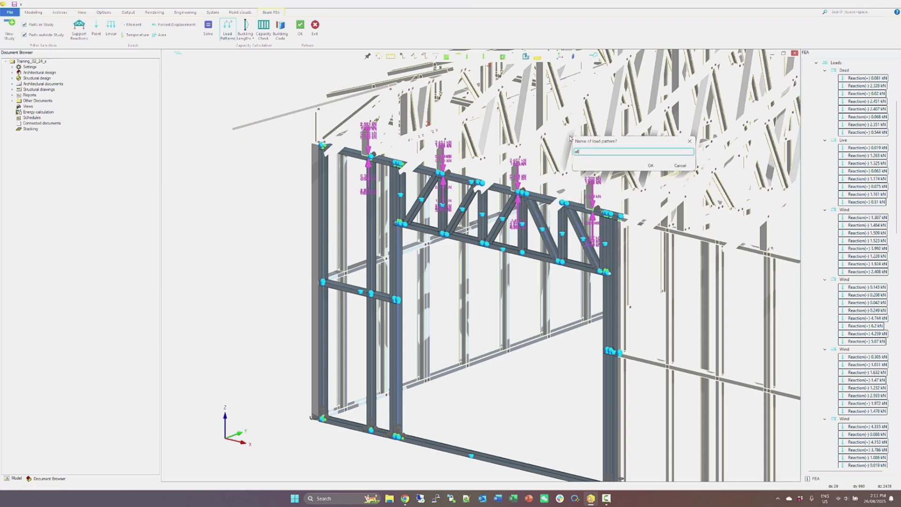
{"action": "type", "text": "al"}
{"action": "left_click", "coordinate": [647, 166]}
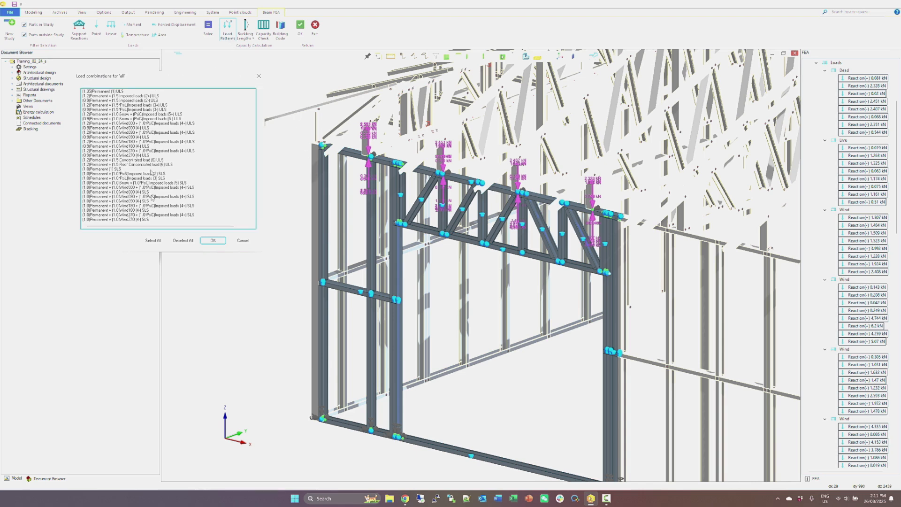
Include every ULS and SLS load combination in the load pattern all.
{"action": "left_click", "coordinate": [153, 240]}
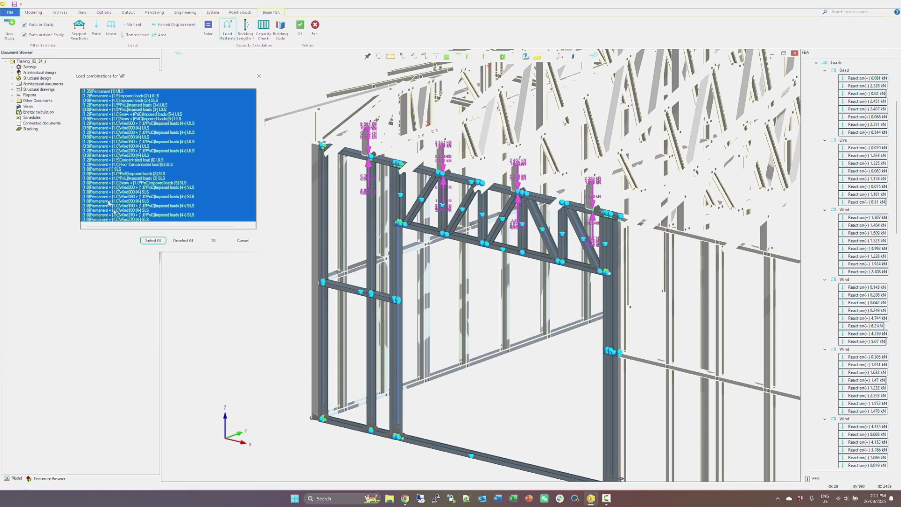
{"action": "left_click", "coordinate": [204, 242]}
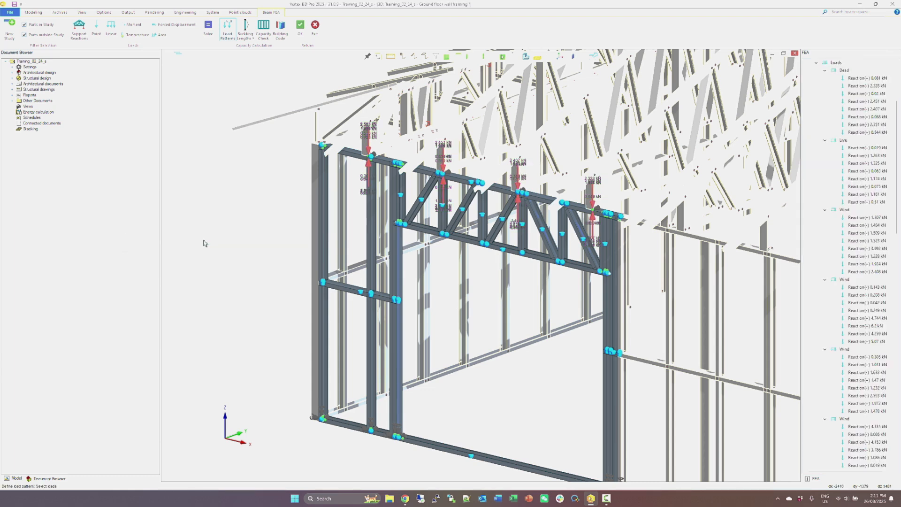
{"action": "key", "text": "Escape"}
Define buckling lengths for all garage wall members, applying restraints between linked nodes for Y, Z and torsional buckling and both lateral sides.
{"action": "left_click", "coordinate": [321, 196]}
{"action": "right_click", "coordinate": [320, 196]}
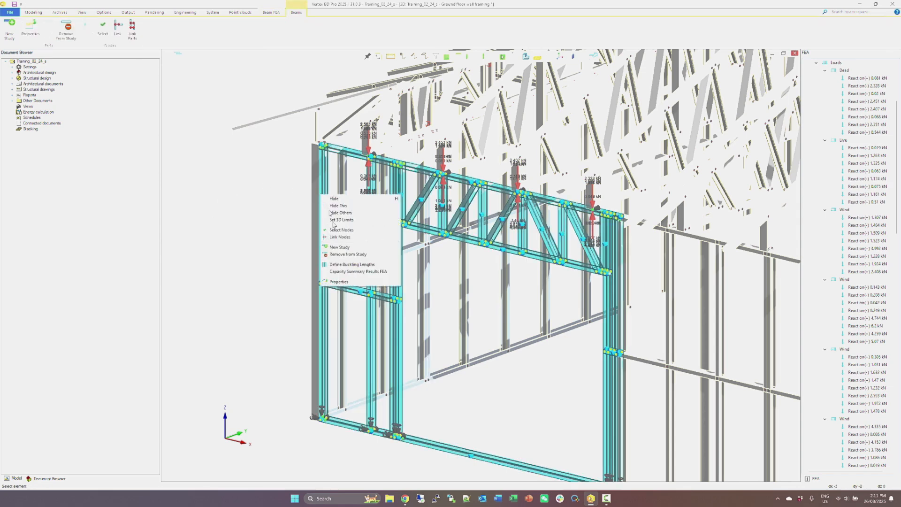
{"action": "left_click", "coordinate": [347, 265]}
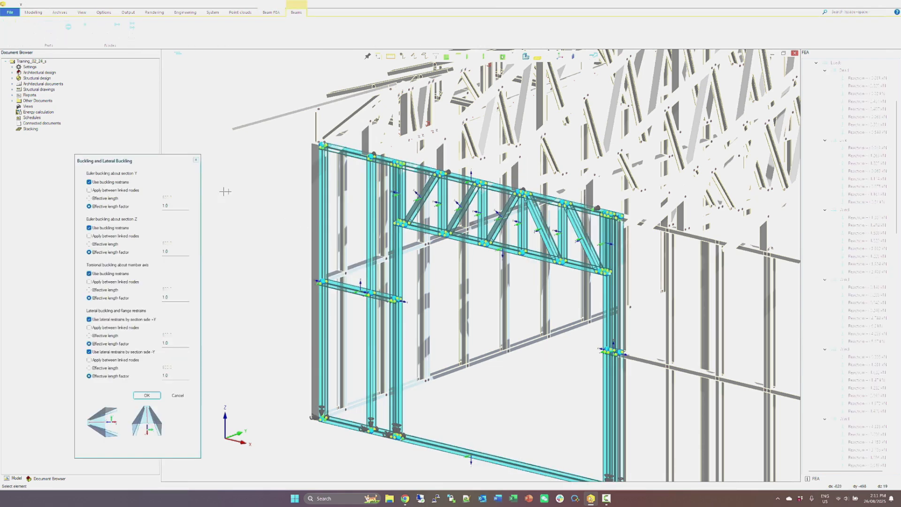
{"action": "left_click", "coordinate": [116, 190]}
{"action": "left_click", "coordinate": [117, 236]}
{"action": "left_click", "coordinate": [109, 328]}
{"action": "left_click", "coordinate": [108, 361]}
{"action": "scroll", "coordinate": [334, 294], "scroll_direction": "up", "scroll_amount": 5}
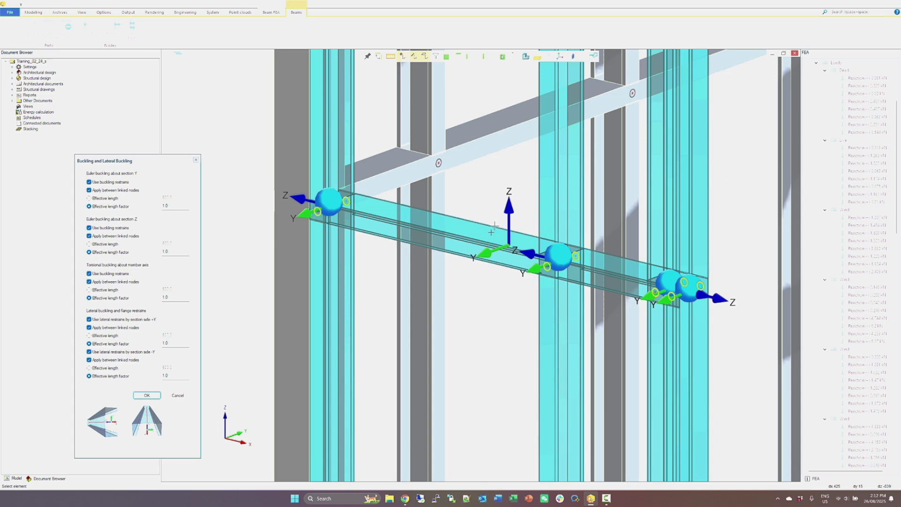
{"action": "middle_click_drag", "start_coordinate": [504, 250], "coordinate": [492, 245]}
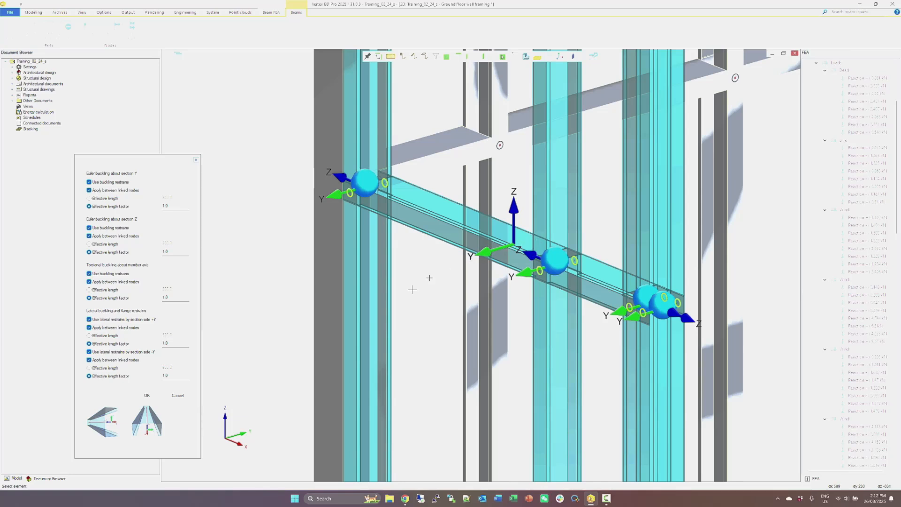
{"action": "left_click", "coordinate": [146, 395]}
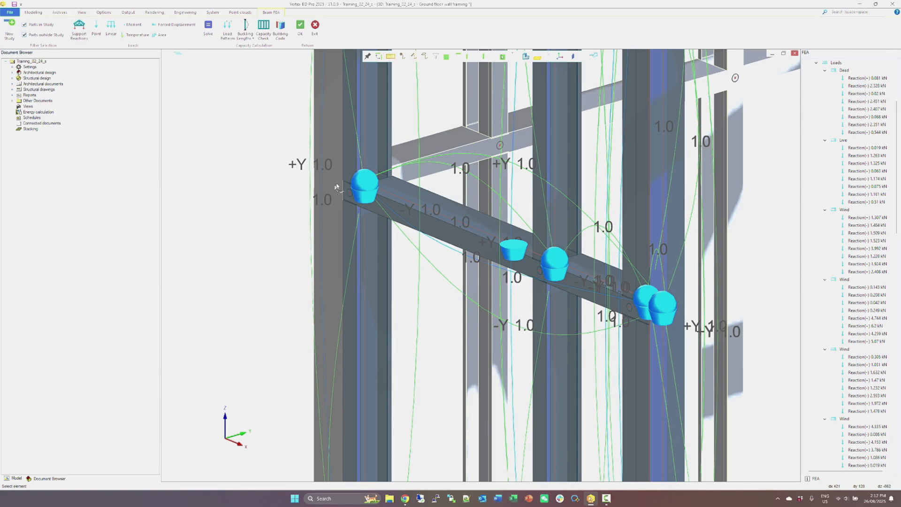
Run the capacity check on the wall study, read the full text of the calculation error, and continue past the messages.
{"action": "scroll", "coordinate": [336, 186], "scroll_direction": "down", "scroll_amount": 5}
{"action": "scroll", "coordinate": [481, 266], "scroll_direction": "down", "scroll_amount": 3}
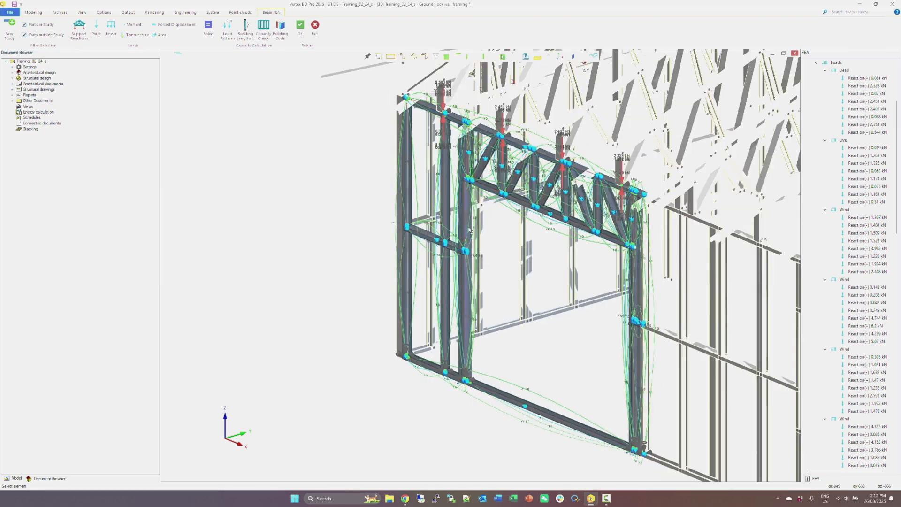
{"action": "left_click", "coordinate": [263, 40]}
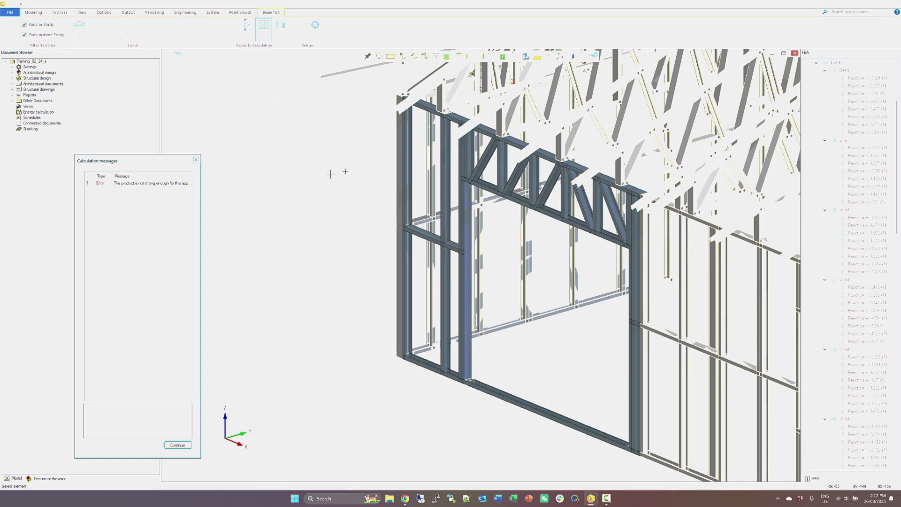
{"action": "left_click", "coordinate": [152, 183]}
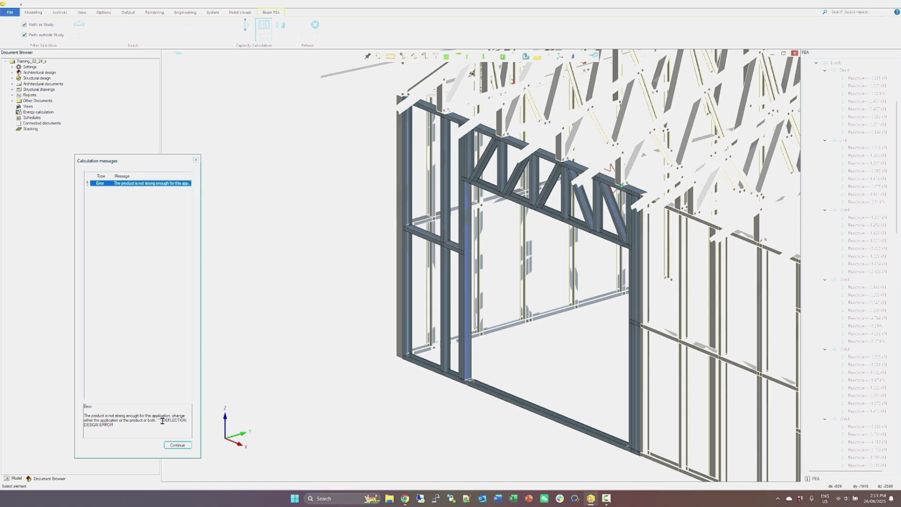
{"action": "left_click_drag", "start_coordinate": [158, 420], "coordinate": [158, 424]}
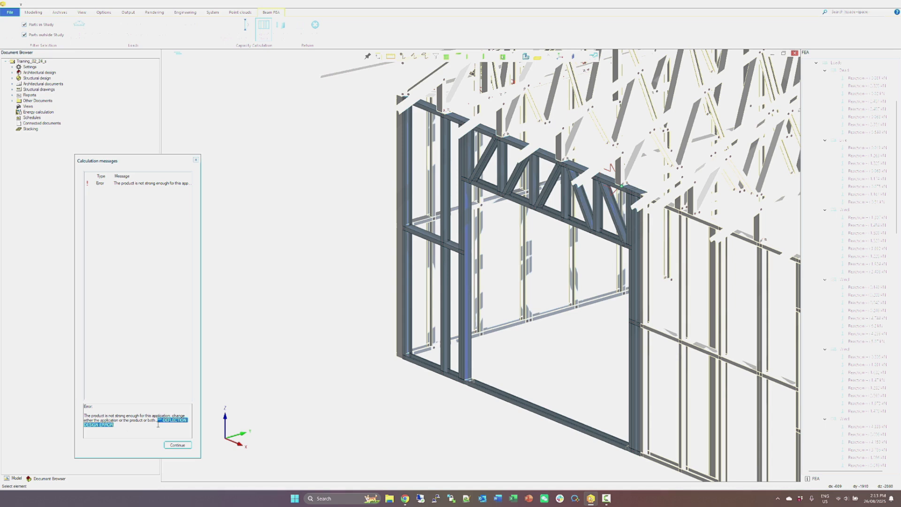
{"action": "left_click", "coordinate": [173, 446]}
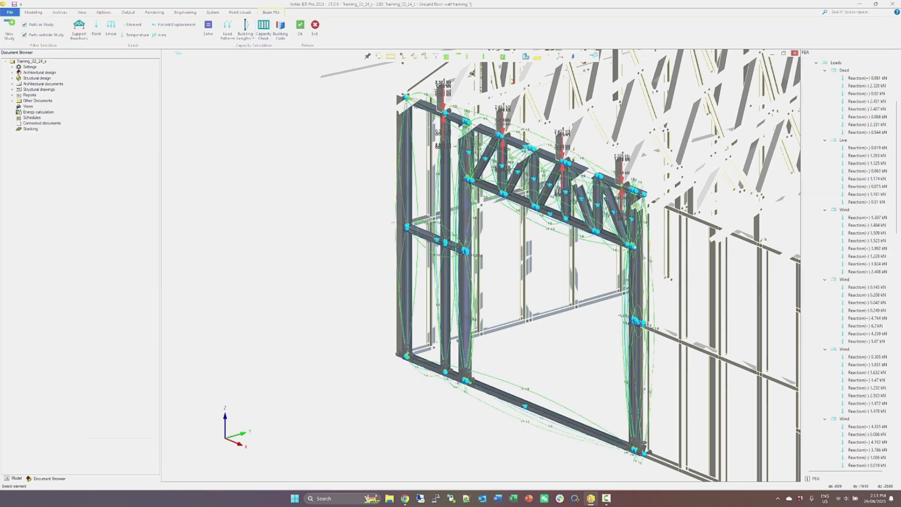
Examine where the roof truss load meets the header's end bay, and accept the FEA study to return to the framing model.
{"action": "scroll", "coordinate": [623, 187], "scroll_direction": "up", "scroll_amount": 1}
{"action": "middle_click_drag", "start_coordinate": [623, 187], "coordinate": [480, 266]}
{"action": "scroll", "coordinate": [480, 265], "scroll_direction": "up", "scroll_amount": 4}
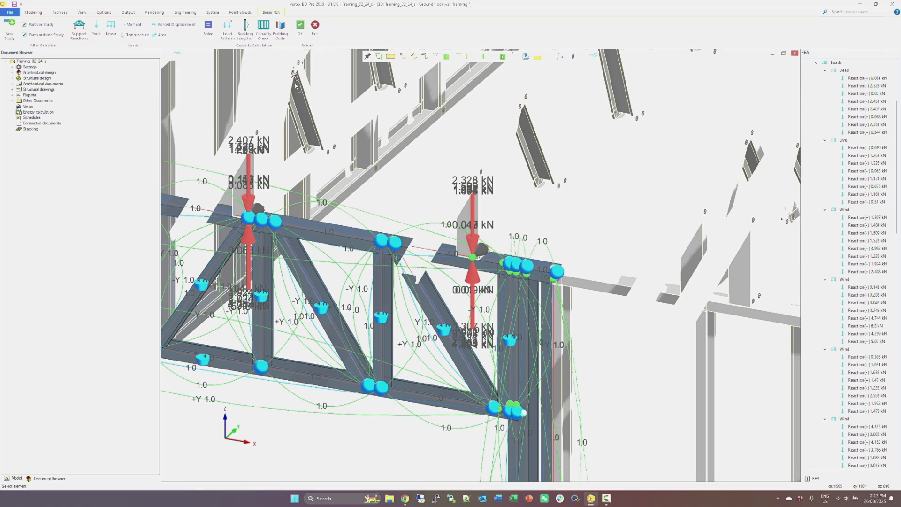
{"action": "left_click", "coordinate": [300, 26]}
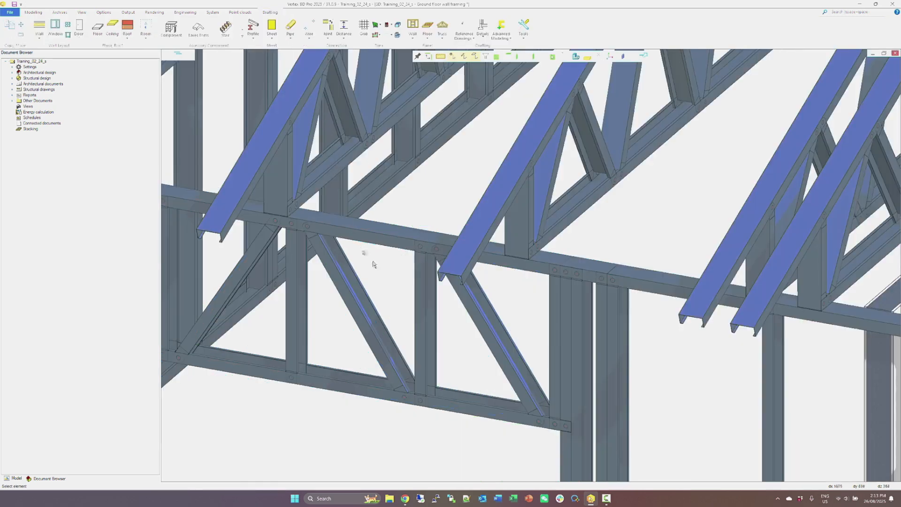
Move the upper end of the end-bay diagonal web to the roof truss heel's outer corner on the top plate, removing its present joints.
{"action": "left_click", "coordinate": [483, 310]}
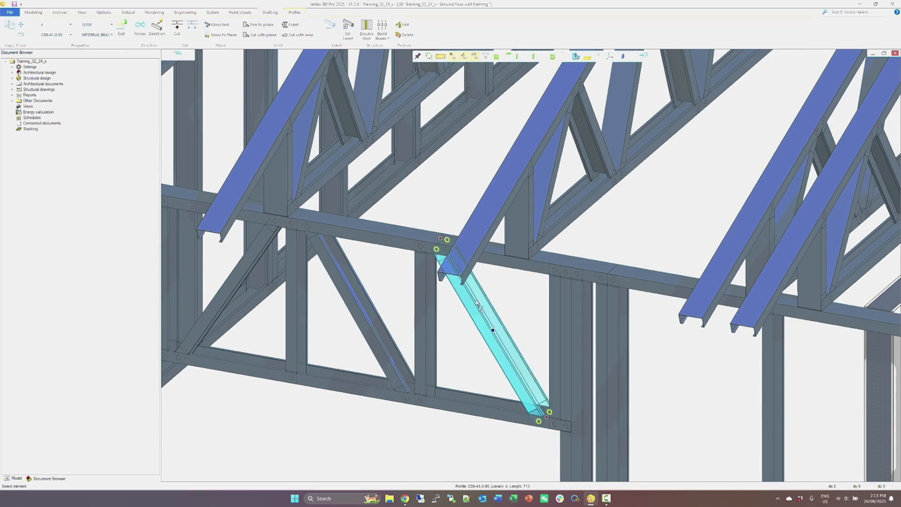
{"action": "left_click", "coordinate": [441, 240]}
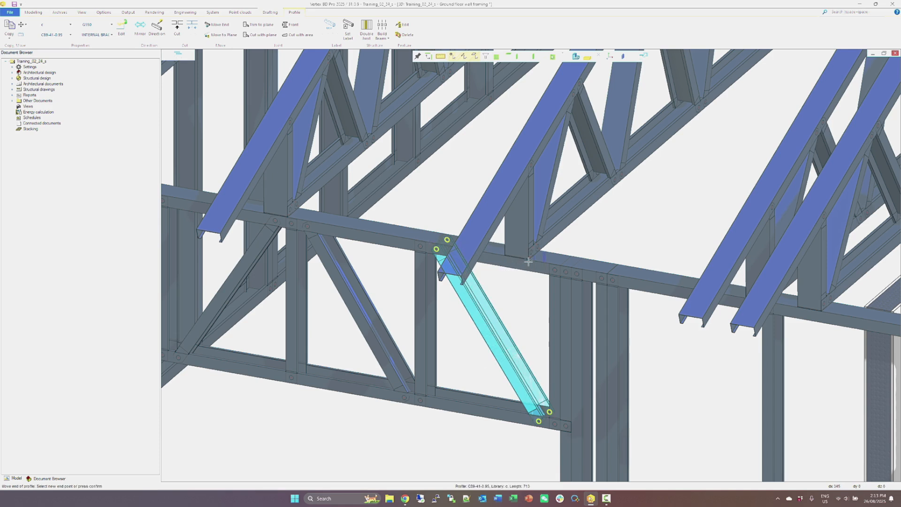
{"action": "scroll", "coordinate": [528, 262], "scroll_direction": "up", "scroll_amount": 3}
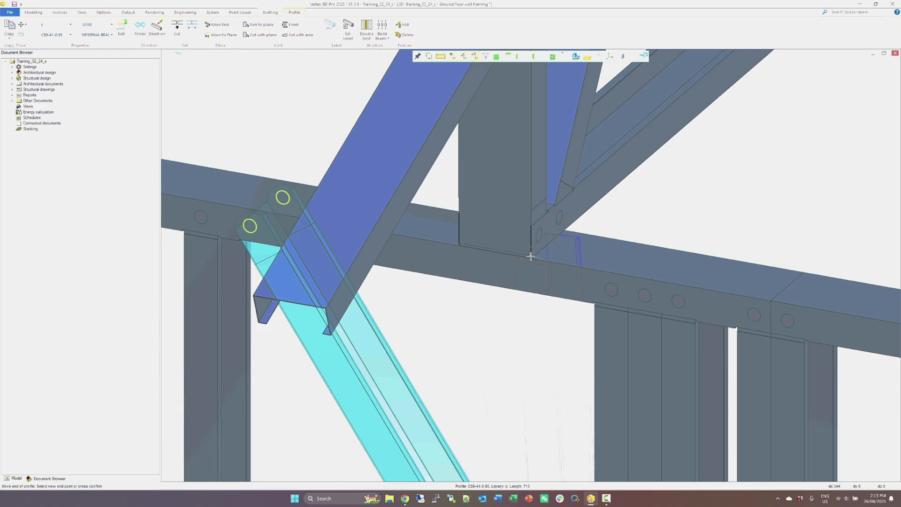
{"action": "left_click", "coordinate": [531, 257]}
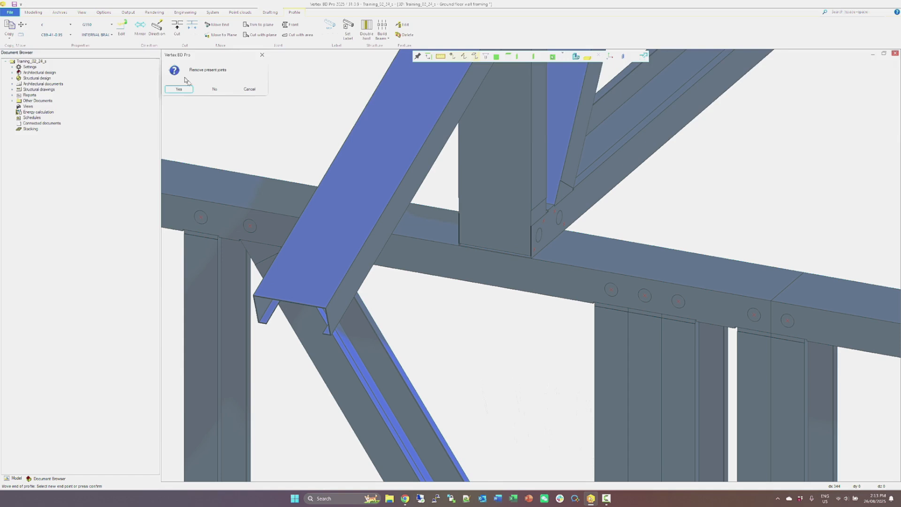
{"action": "left_click", "coordinate": [178, 89]}
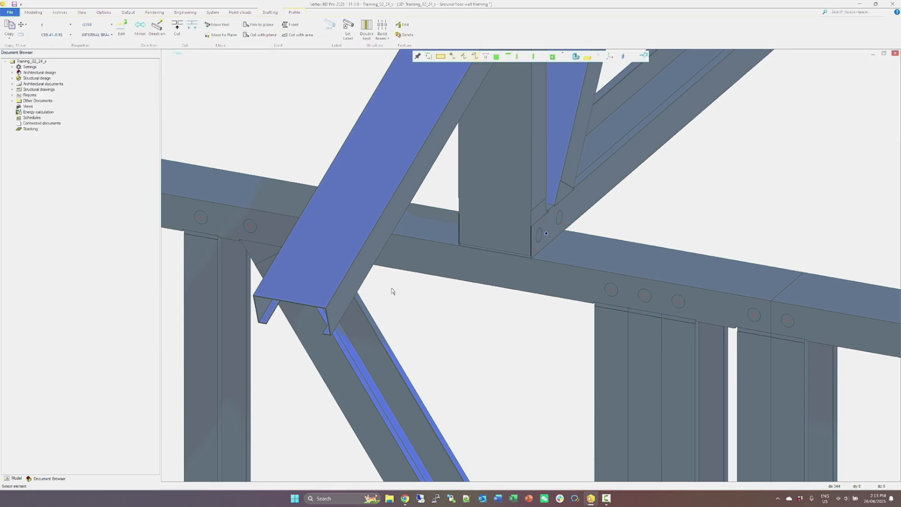
{"action": "scroll", "coordinate": [530, 261], "scroll_direction": "down", "scroll_amount": 5}
{"action": "left_click", "coordinate": [306, 254]}
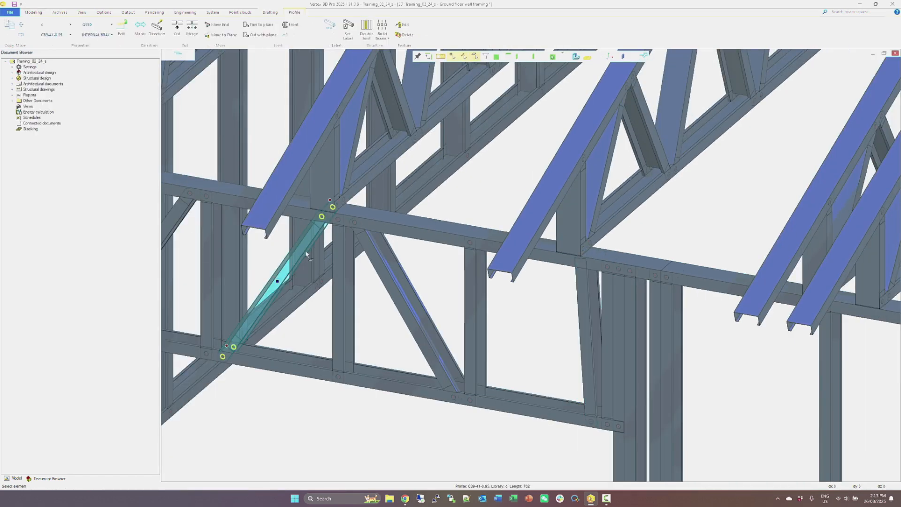
{"action": "right_click", "coordinate": [306, 254]}
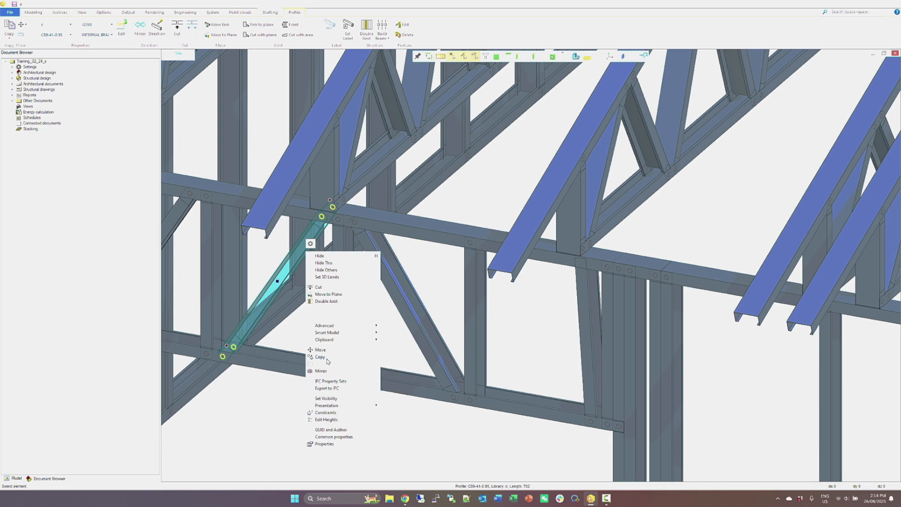
{"action": "left_click", "coordinate": [320, 357]}
{"action": "scroll", "coordinate": [219, 356], "scroll_direction": "up", "scroll_amount": 5}
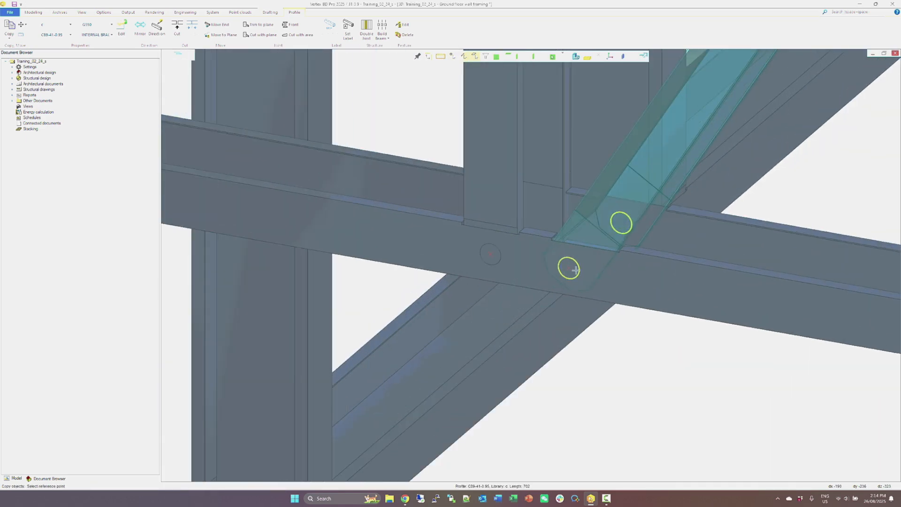
{"action": "left_click", "coordinate": [569, 268]}
{"action": "scroll", "coordinate": [732, 282], "scroll_direction": "down", "scroll_amount": 4}
{"action": "scroll", "coordinate": [525, 263], "scroll_direction": "up", "scroll_amount": 5}
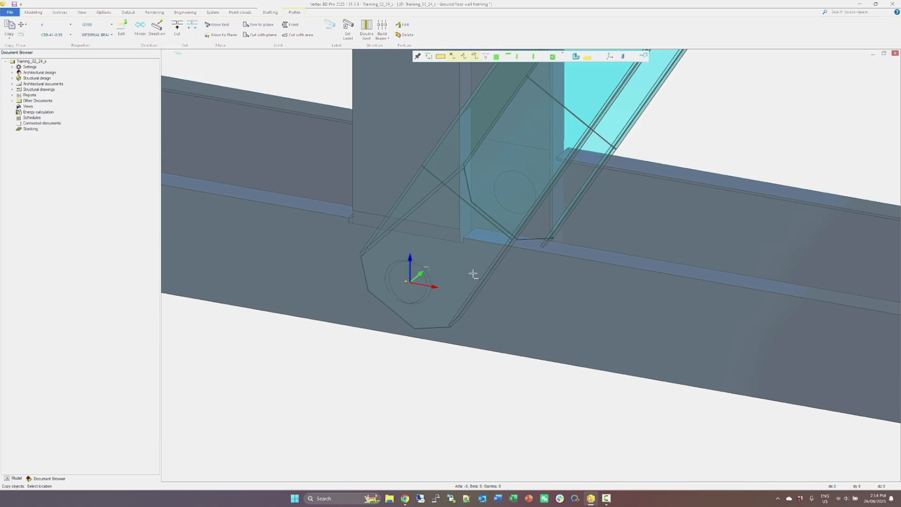
{"action": "type", "text": "x55"}
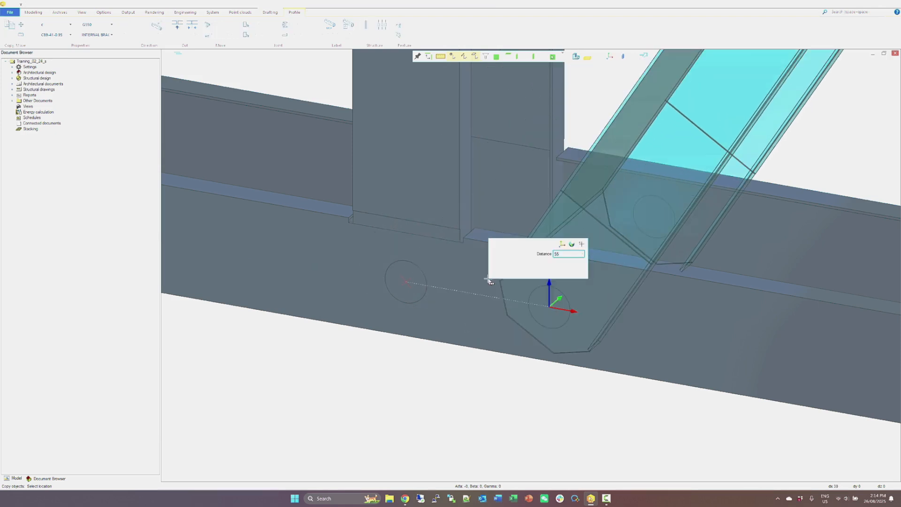
{"action": "key", "text": "Return"}
{"action": "scroll", "coordinate": [584, 282], "scroll_direction": "down", "scroll_amount": 6}
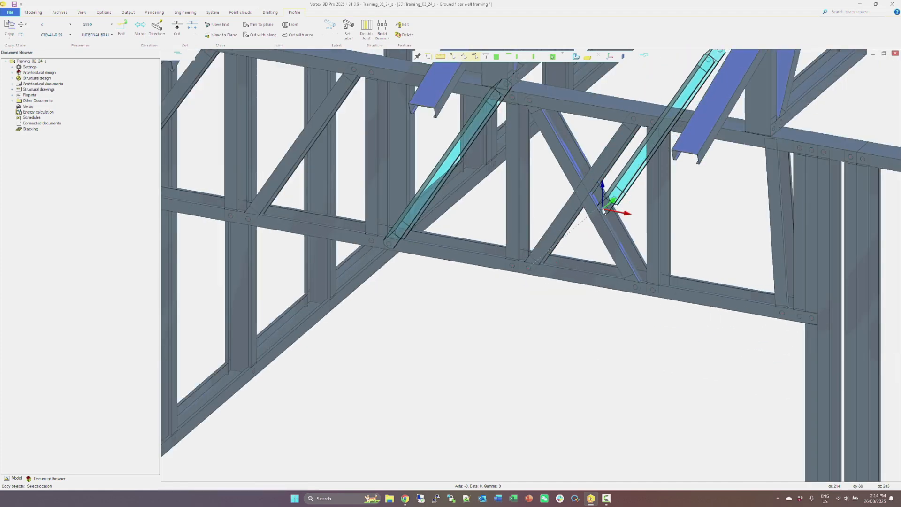
{"action": "right_click", "coordinate": [575, 209]}
{"action": "left_click", "coordinate": [588, 240]}
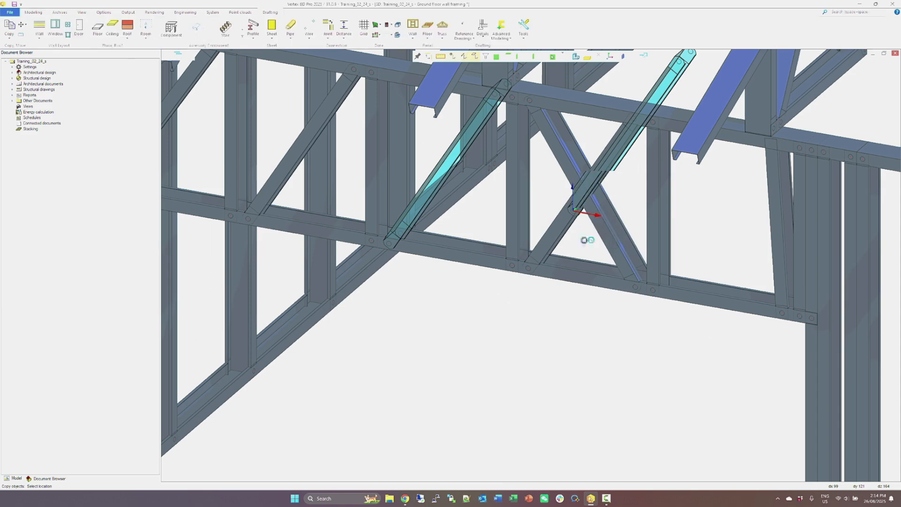
Copy the opposite-leaning diagonal web by its lower hole into the header's end bay, 55 beyond the hole at the post's foot.
{"action": "left_click", "coordinate": [411, 231]}
{"action": "right_click", "coordinate": [411, 231]}
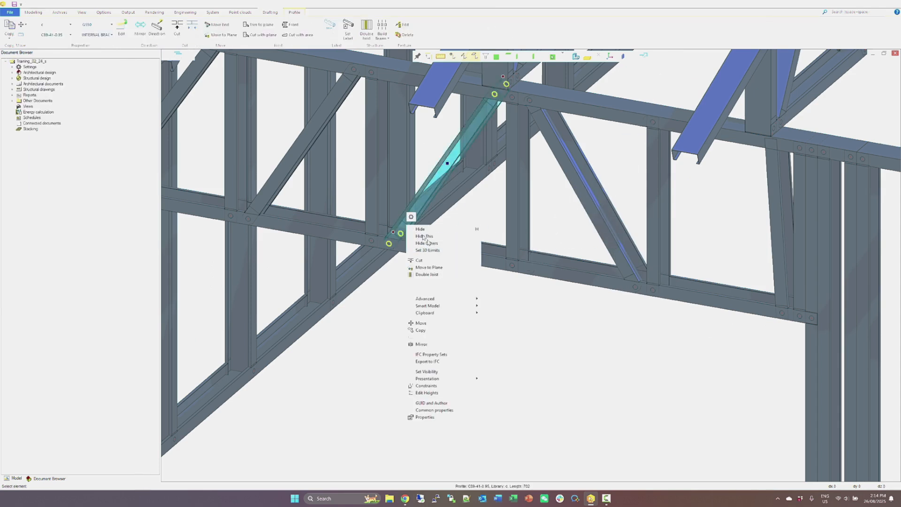
{"action": "left_click", "coordinate": [422, 330]}
{"action": "scroll", "coordinate": [511, 272], "scroll_direction": "up", "scroll_amount": 5}
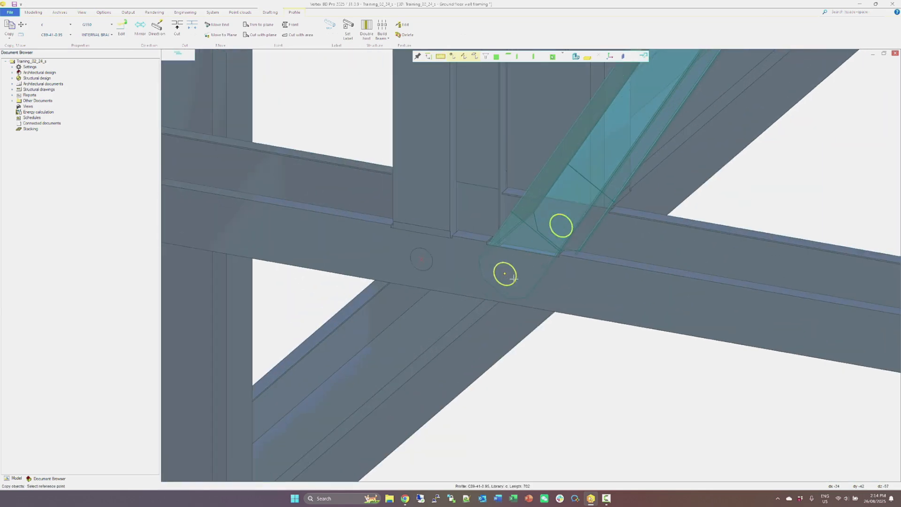
{"action": "left_click", "coordinate": [513, 278]}
{"action": "scroll", "coordinate": [510, 270], "scroll_direction": "down", "scroll_amount": 3}
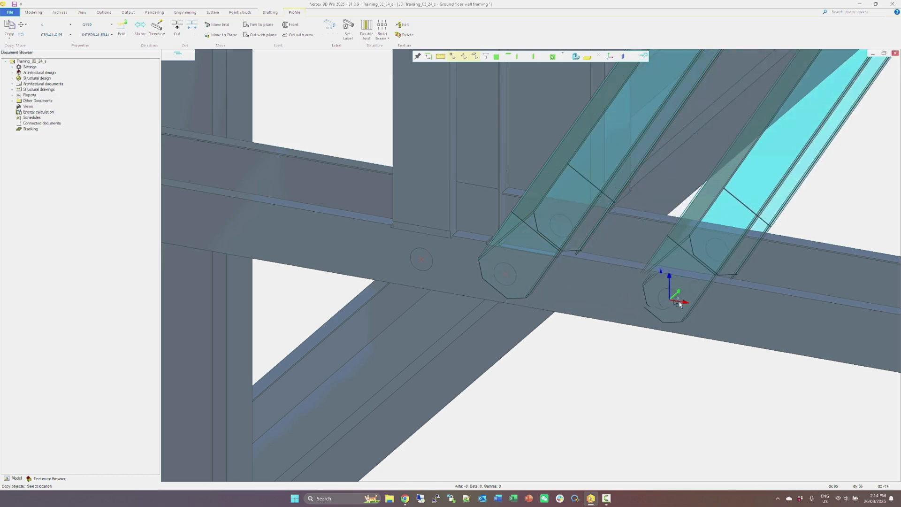
{"action": "scroll", "coordinate": [533, 265], "scroll_direction": "down", "scroll_amount": 2}
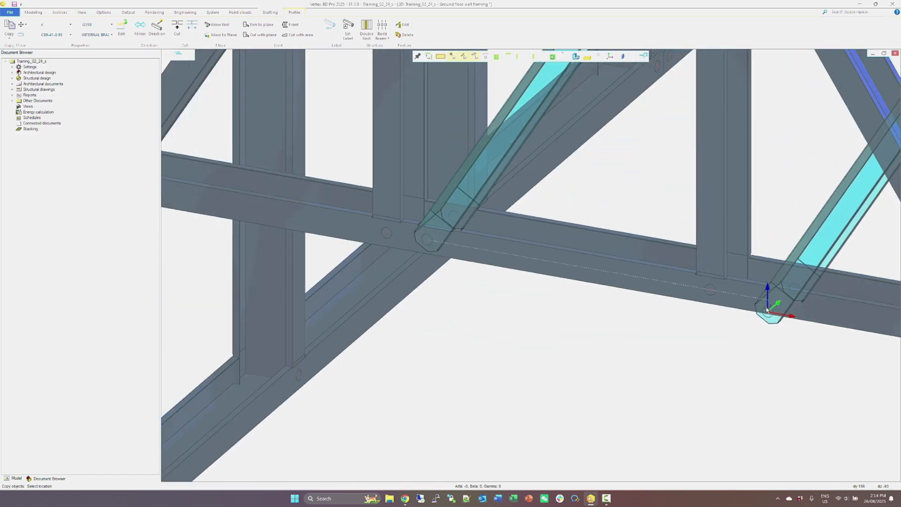
{"action": "scroll", "coordinate": [548, 261], "scroll_direction": "down", "scroll_amount": 2}
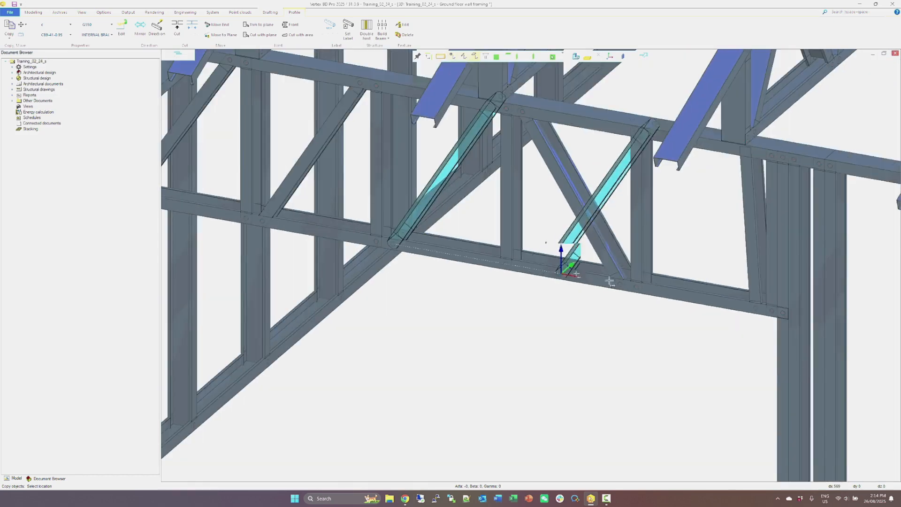
{"action": "scroll", "coordinate": [545, 262], "scroll_direction": "up", "scroll_amount": 5}
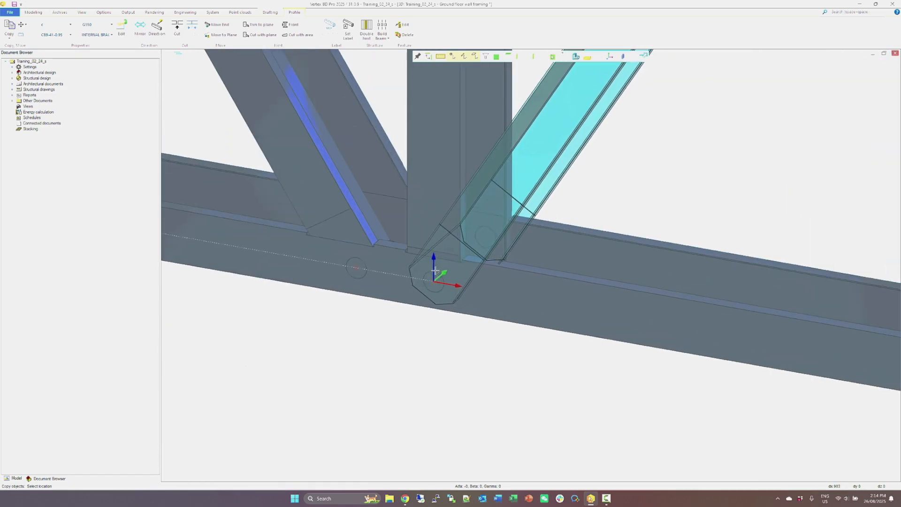
{"action": "left_click", "coordinate": [435, 273]}
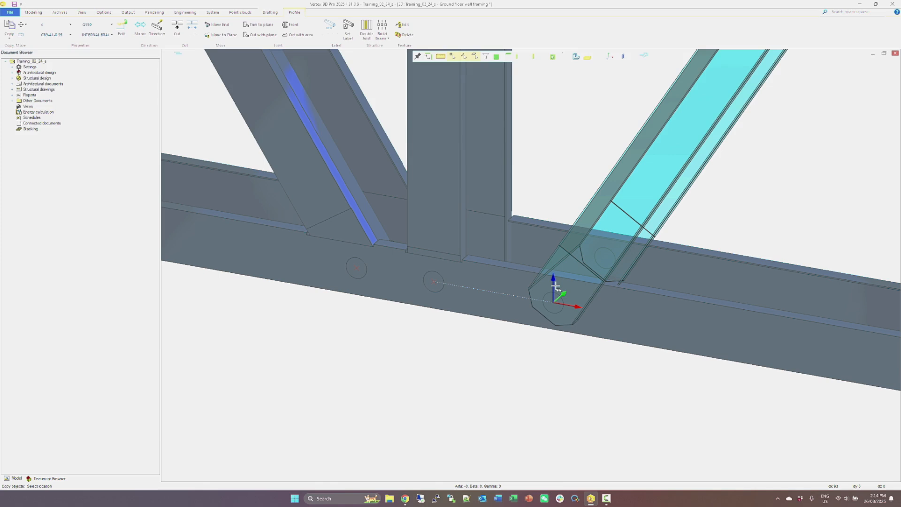
{"action": "type", "text": "55"}
{"action": "key", "text": "Return"}
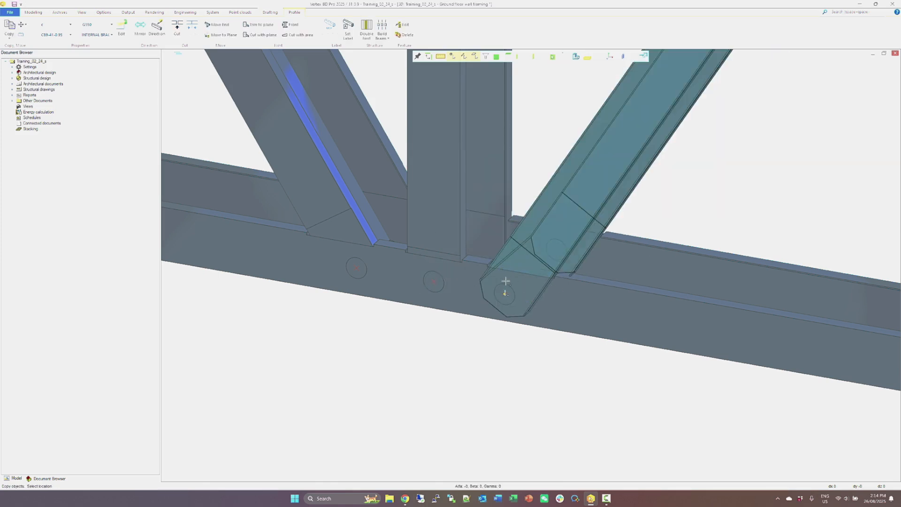
{"action": "scroll", "coordinate": [523, 286], "scroll_direction": "down", "scroll_amount": 8}
{"action": "right_click", "coordinate": [569, 211]}
{"action": "left_click", "coordinate": [585, 230]}
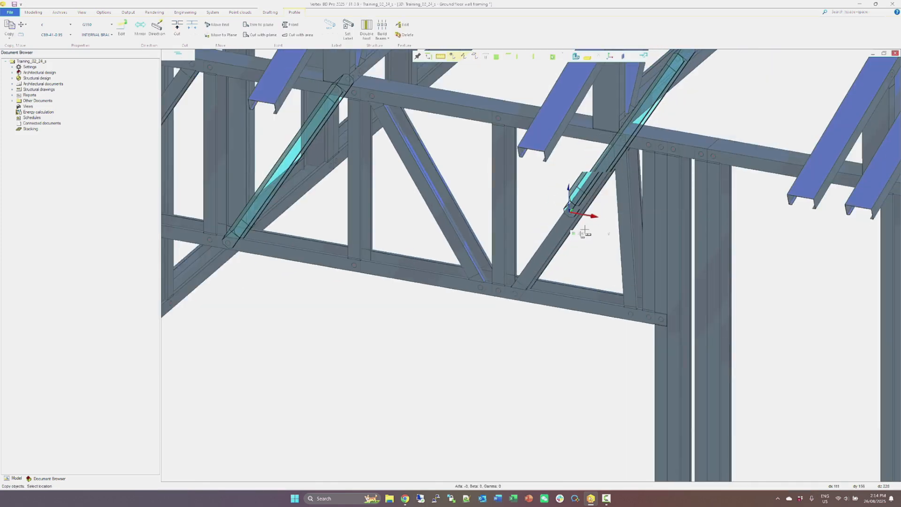
Move the copied diagonal web's upper end to the truss heel's lower corner on the header's mid-span side, removing its present joints.
{"action": "left_click", "coordinate": [608, 165]}
{"action": "left_click", "coordinate": [633, 128]}
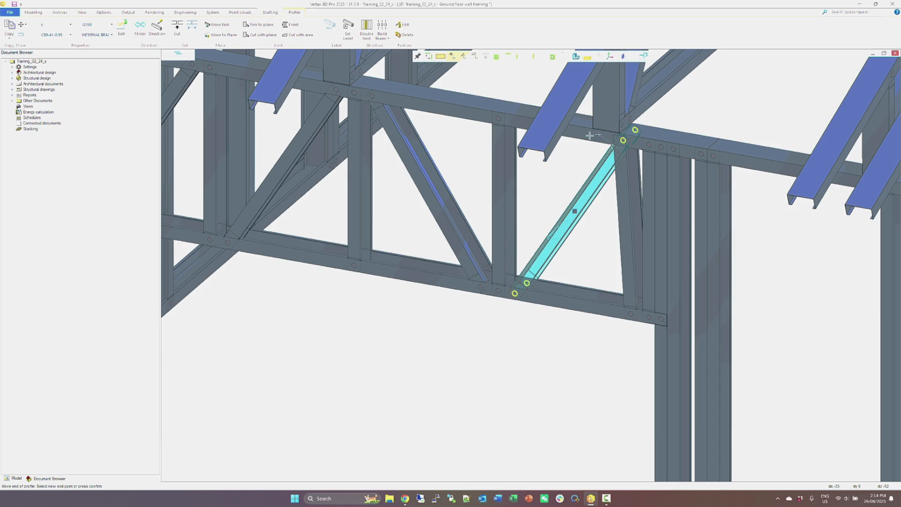
{"action": "scroll", "coordinate": [587, 138], "scroll_direction": "up", "scroll_amount": 3}
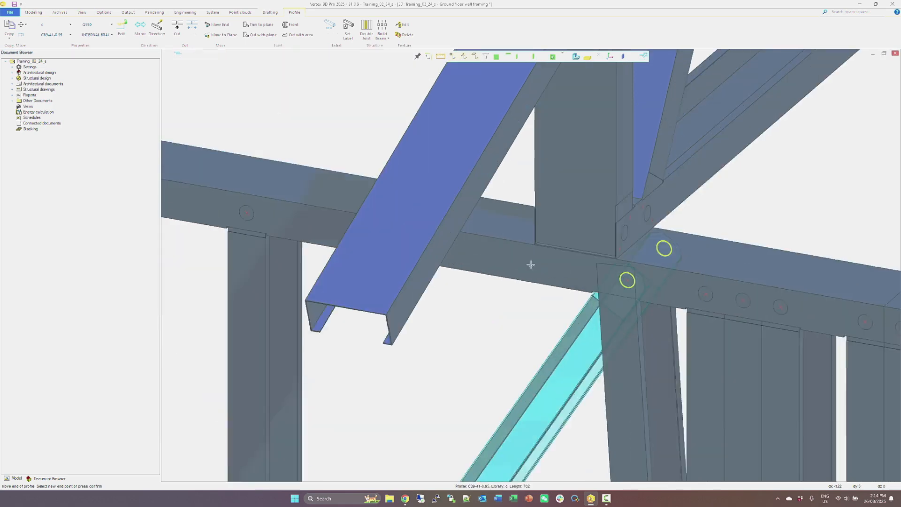
{"action": "scroll", "coordinate": [530, 266], "scroll_direction": "up", "scroll_amount": 1}
{"action": "left_click", "coordinate": [538, 240]}
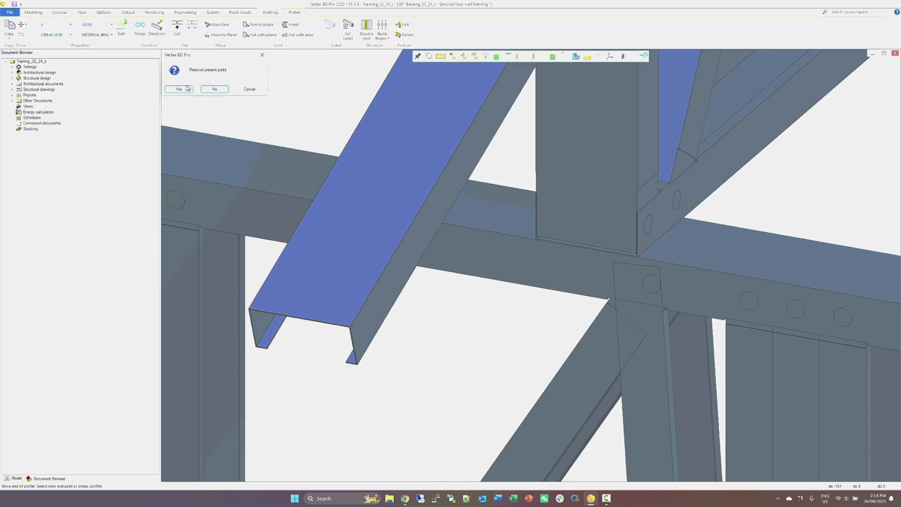
{"action": "left_click", "coordinate": [183, 91]}
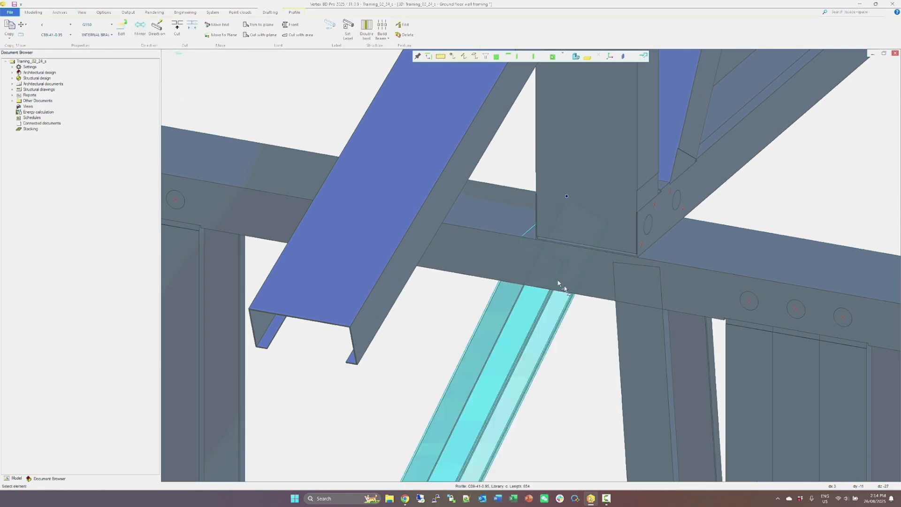
Join the near-vertical end web to the top plate with a swaged joint using a chamfered end shape and a dimple.
{"action": "left_click", "coordinate": [567, 195]}
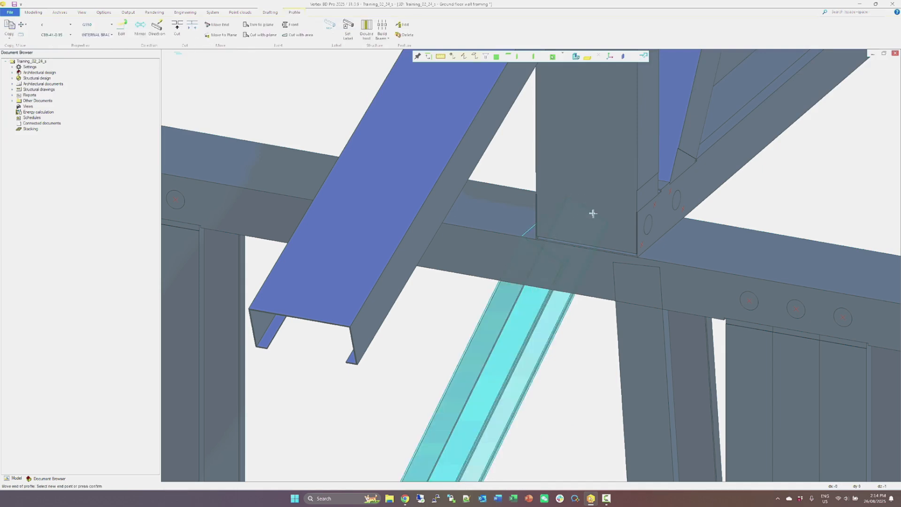
{"action": "left_click", "coordinate": [626, 251]}
{"action": "right_click", "coordinate": [686, 228]}
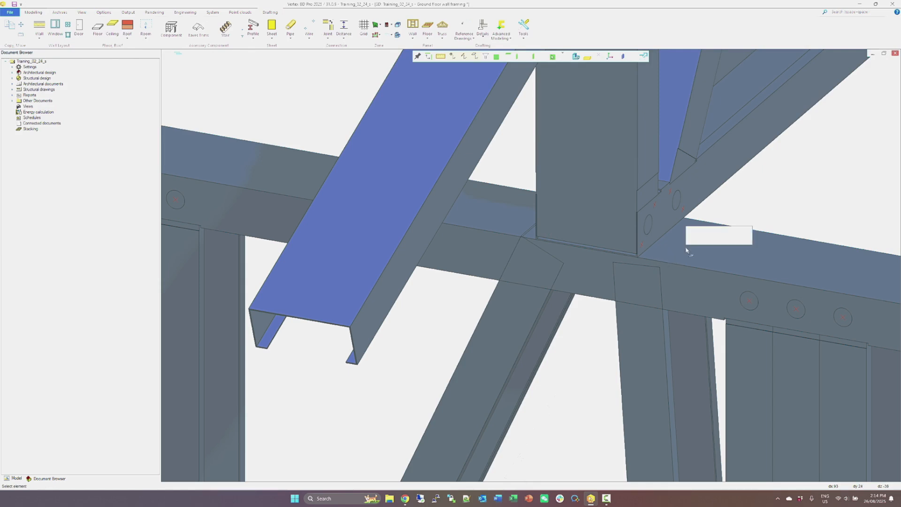
{"action": "left_click", "coordinate": [698, 241]}
{"action": "right_click", "coordinate": [647, 318]}
{"action": "left_click", "coordinate": [654, 323]}
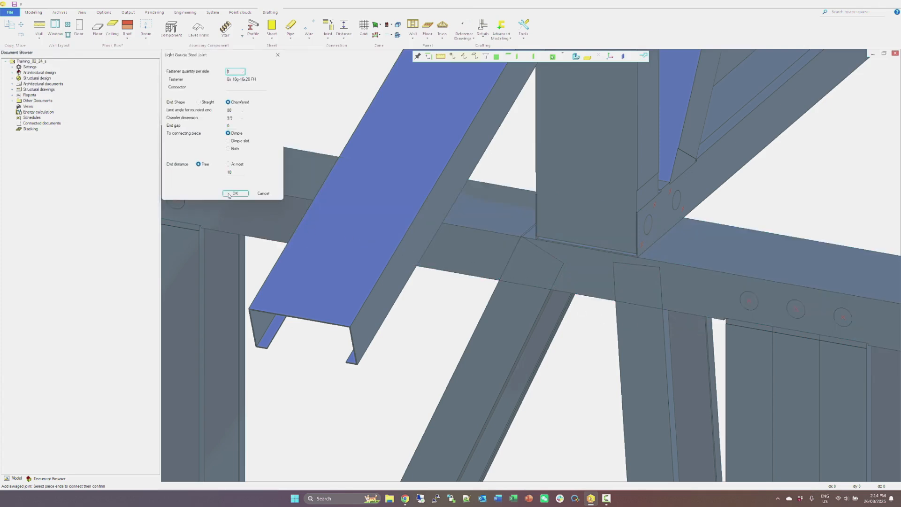
{"action": "left_click", "coordinate": [234, 194]}
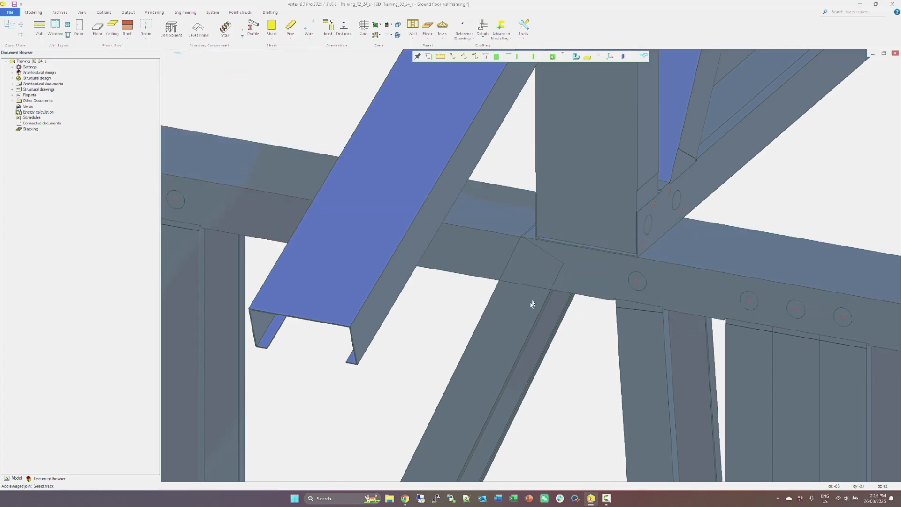
Move the diagonal web's upper end 55 from the end web's joint hole and connect it to the top plate with a swaged joint.
{"action": "left_click", "coordinate": [518, 309]}
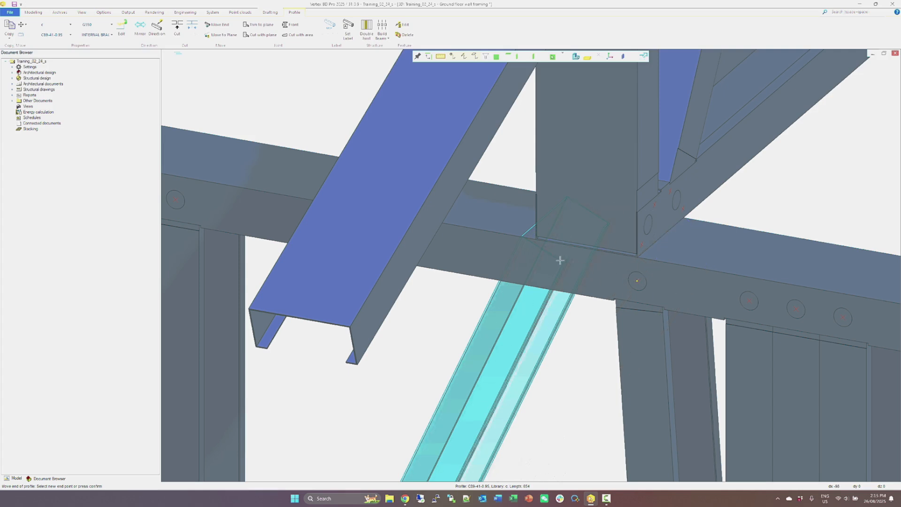
{"action": "type", "text": "55"}
{"action": "key", "text": "Return"}
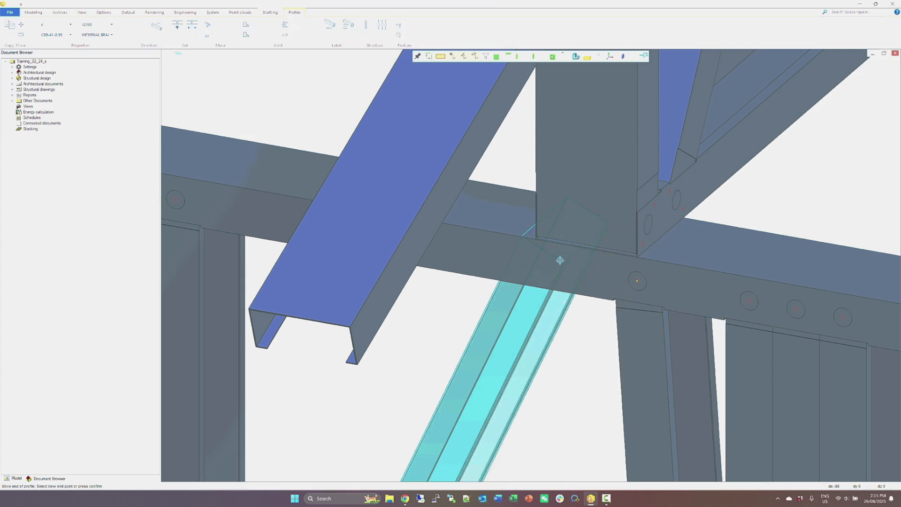
{"action": "right_click", "coordinate": [590, 242]}
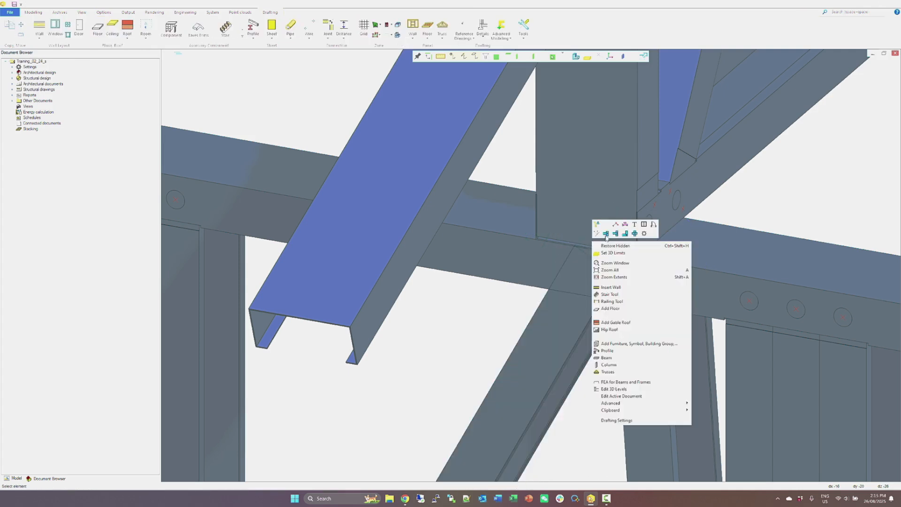
{"action": "left_click", "coordinate": [610, 233]}
{"action": "right_click", "coordinate": [562, 311]}
{"action": "left_click", "coordinate": [570, 313]}
{"action": "left_click", "coordinate": [235, 193]}
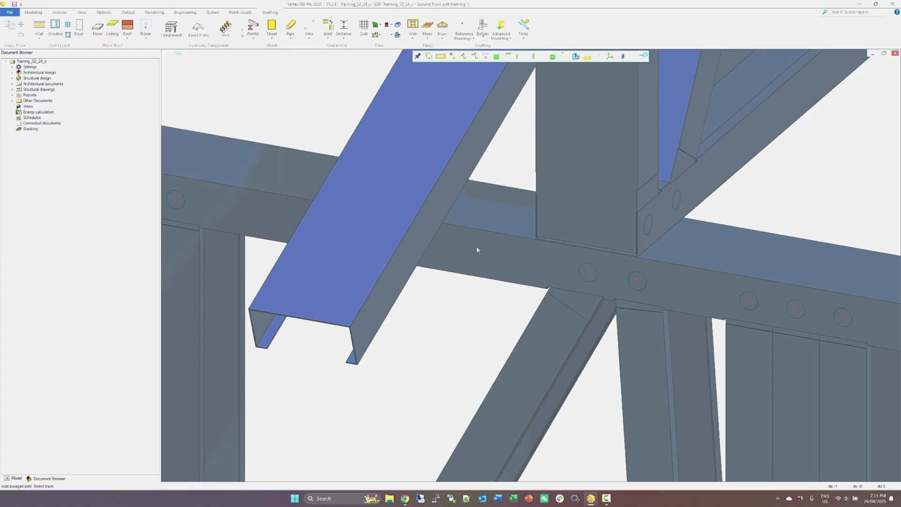
Reposition the diagonal web's upper end along the top plate with an offset of 55, removing its present joints.
{"action": "left_click", "coordinate": [589, 303]}
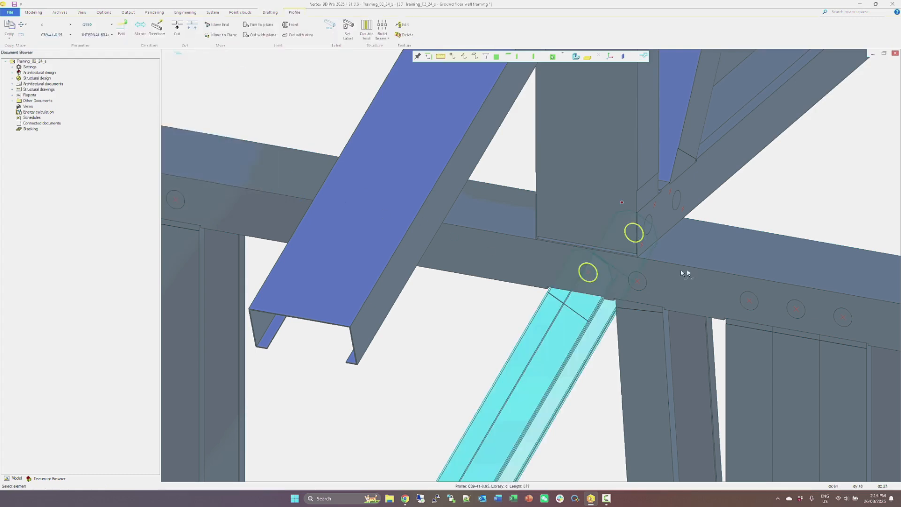
{"action": "left_click", "coordinate": [666, 291]}
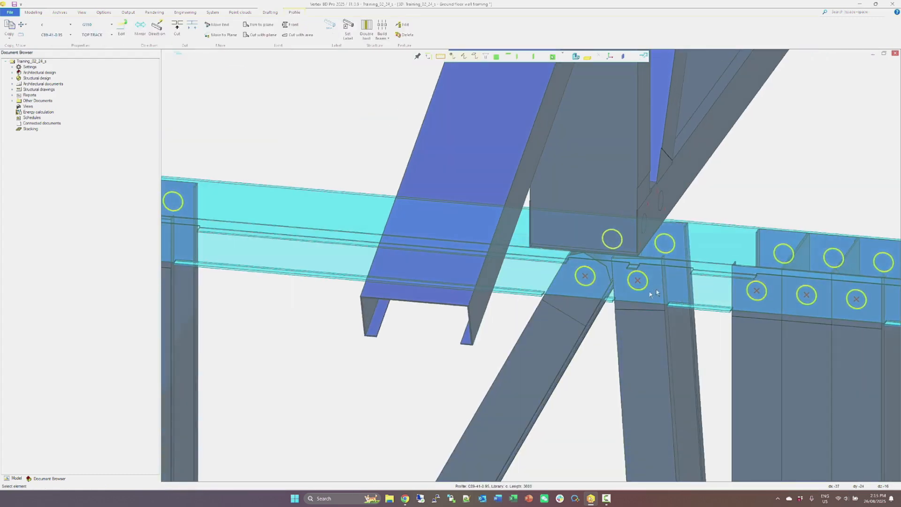
{"action": "scroll", "coordinate": [623, 284], "scroll_direction": "up", "scroll_amount": 5}
{"action": "left_click", "coordinate": [370, 363]}
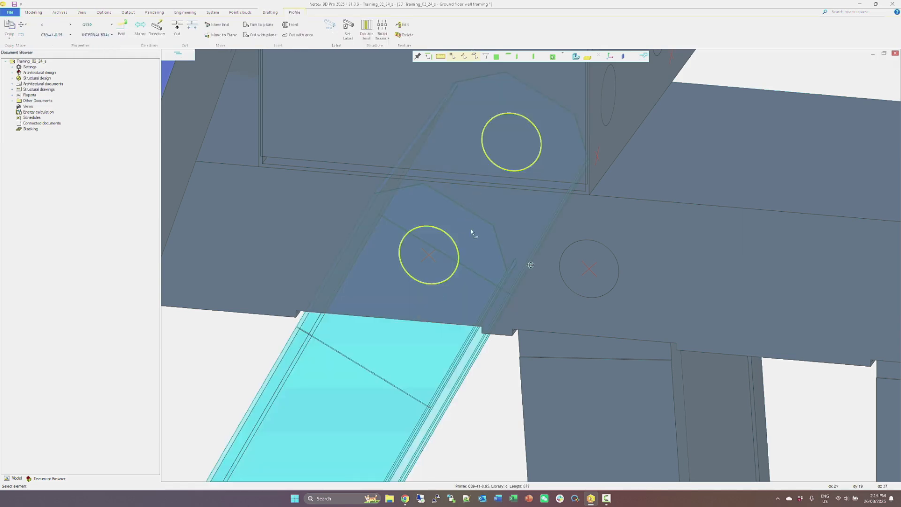
{"action": "scroll", "coordinate": [554, 229], "scroll_direction": "down", "scroll_amount": 5}
{"action": "left_click", "coordinate": [535, 207]}
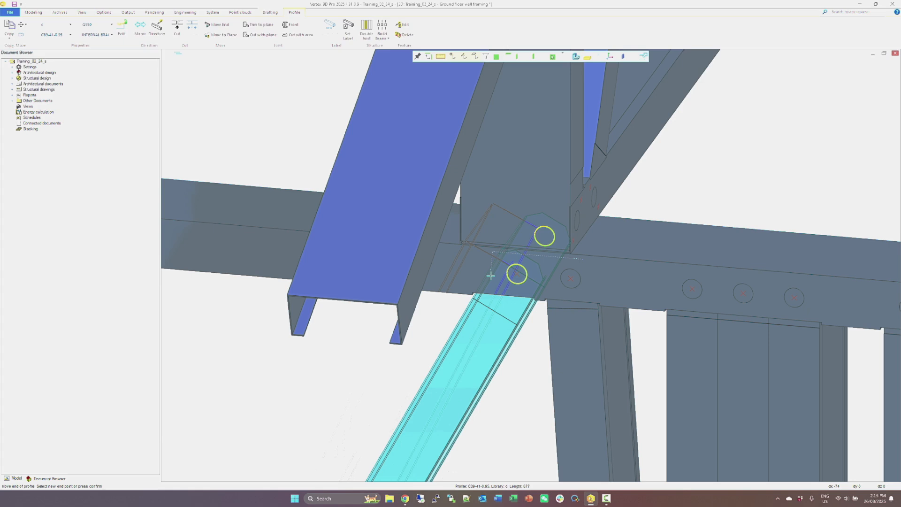
{"action": "type", "text": "55"}
{"action": "key", "text": "Return"}
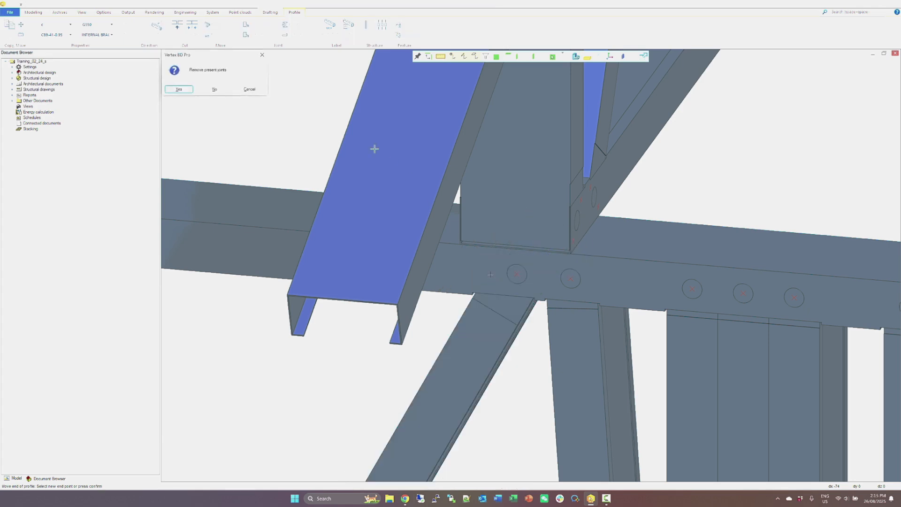
{"action": "left_click", "coordinate": [179, 89]}
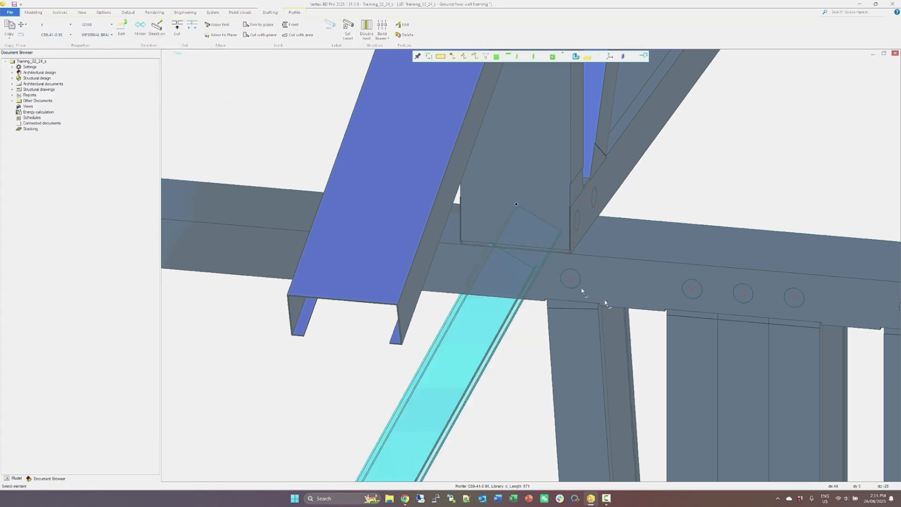
Add a chamfered swaged joint with a dimple between the repositioned diagonal web and the top plate.
{"action": "right_click", "coordinate": [577, 276]}
{"action": "left_click", "coordinate": [590, 268]}
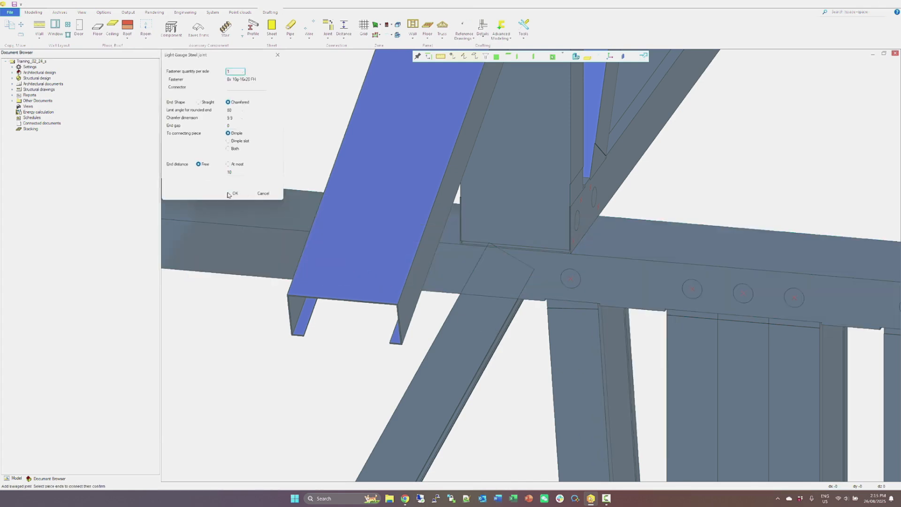
{"action": "left_click", "coordinate": [233, 190]}
Start FEA for Beams and Frames on the framing model and select all members of the garage wall, including the new diagonal.
{"action": "middle_click_drag", "start_coordinate": [372, 270], "coordinate": [531, 266]}
{"action": "scroll", "coordinate": [531, 266], "scroll_direction": "down", "scroll_amount": 3}
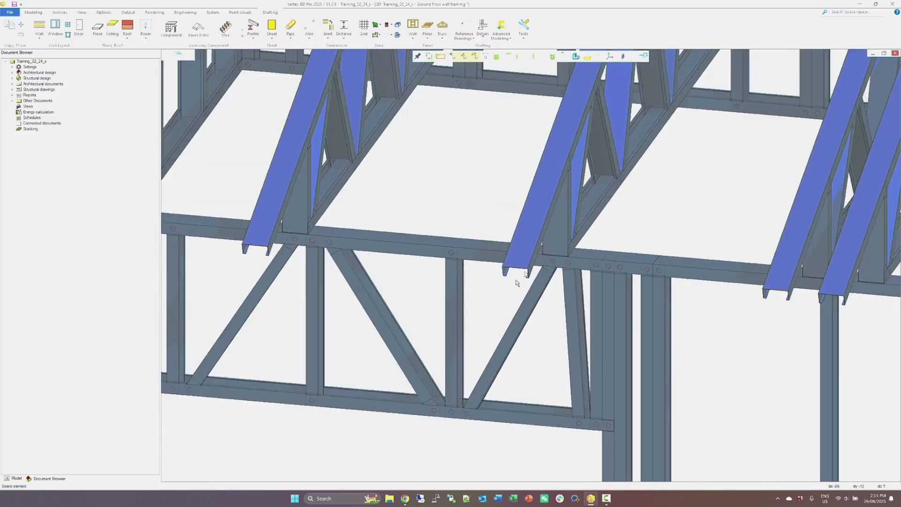
{"action": "scroll", "coordinate": [528, 268], "scroll_direction": "up", "scroll_amount": 2}
{"action": "right_click", "coordinate": [503, 251]}
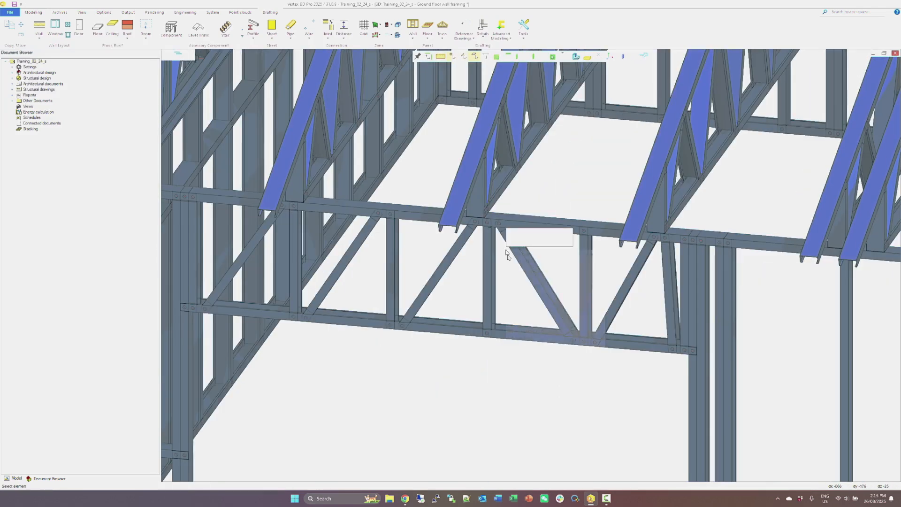
{"action": "left_click", "coordinate": [522, 391]}
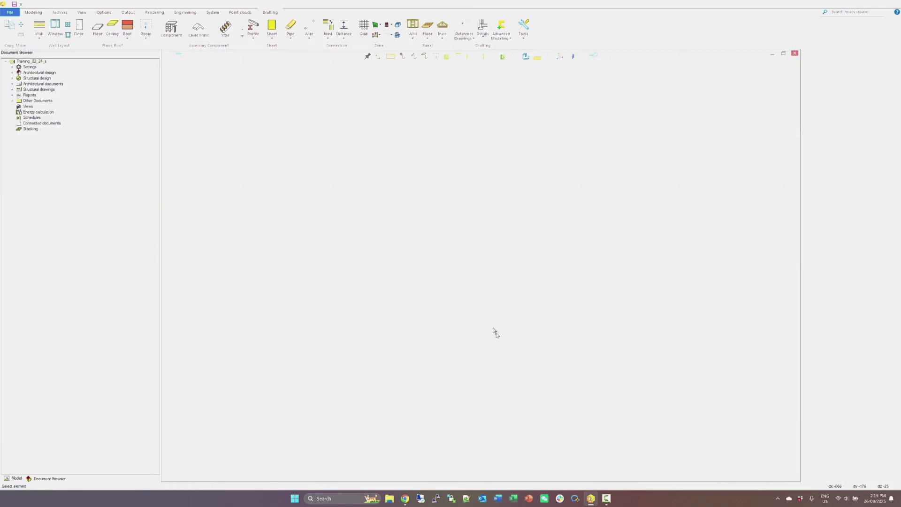
{"action": "scroll", "coordinate": [581, 265], "scroll_direction": "up", "scroll_amount": 3}
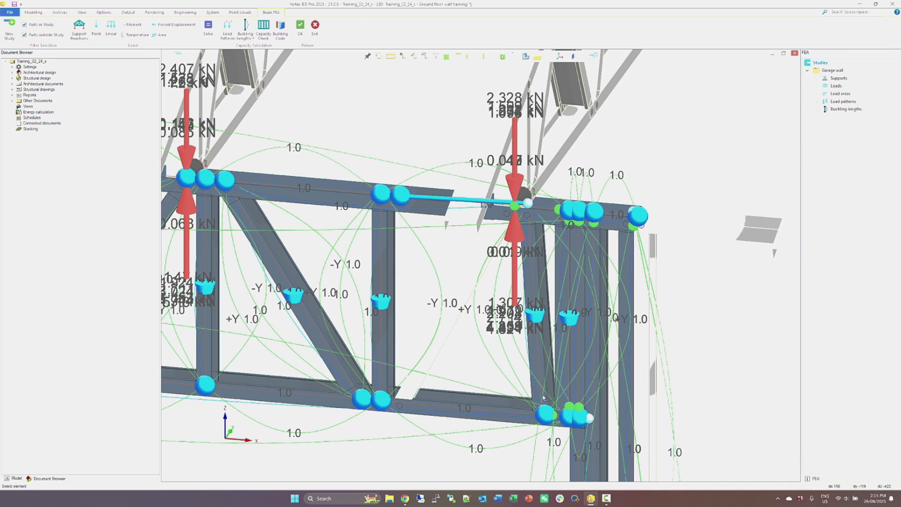
{"action": "left_click", "coordinate": [342, 199]}
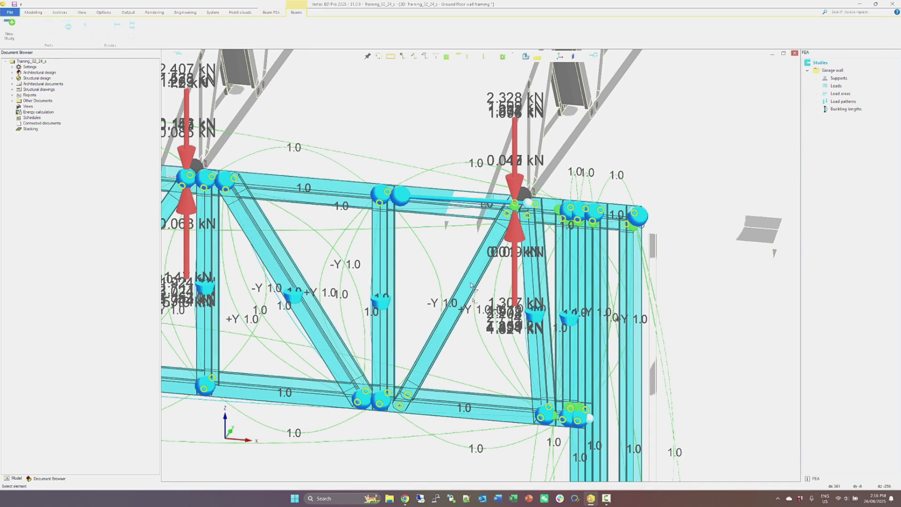
Create the study Garage wall 2 with profile self weight in all load combinations, and link its nodes as master-slave, hinged about transverse axis Y.
{"action": "right_click", "coordinate": [459, 239]}
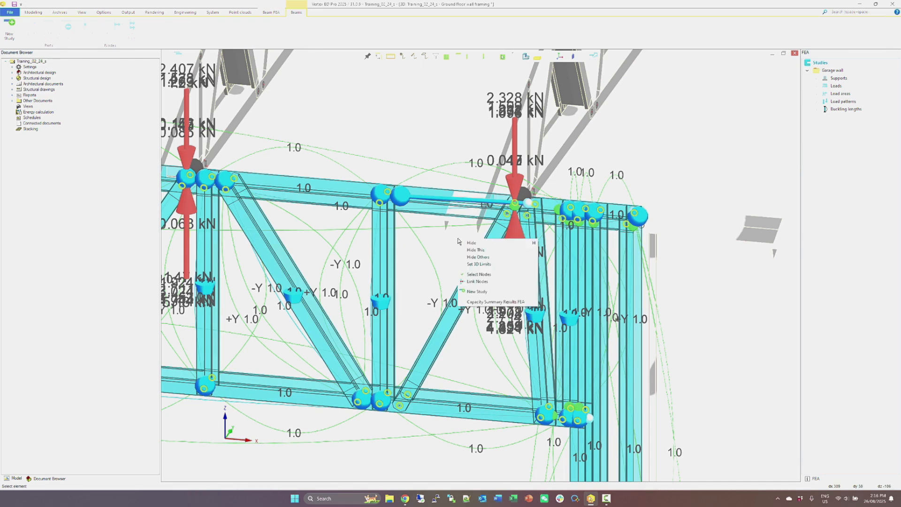
{"action": "left_click", "coordinate": [477, 291]}
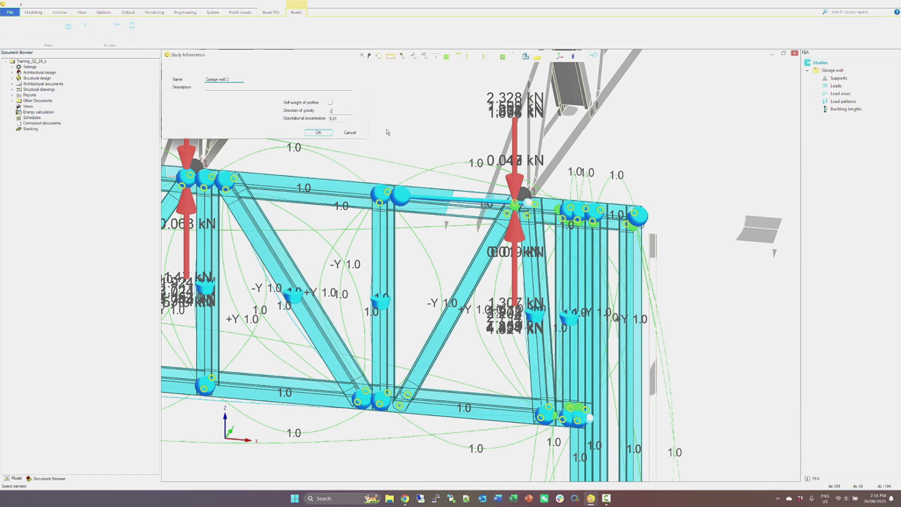
{"action": "left_click", "coordinate": [331, 103]}
{"action": "left_click", "coordinate": [319, 132]}
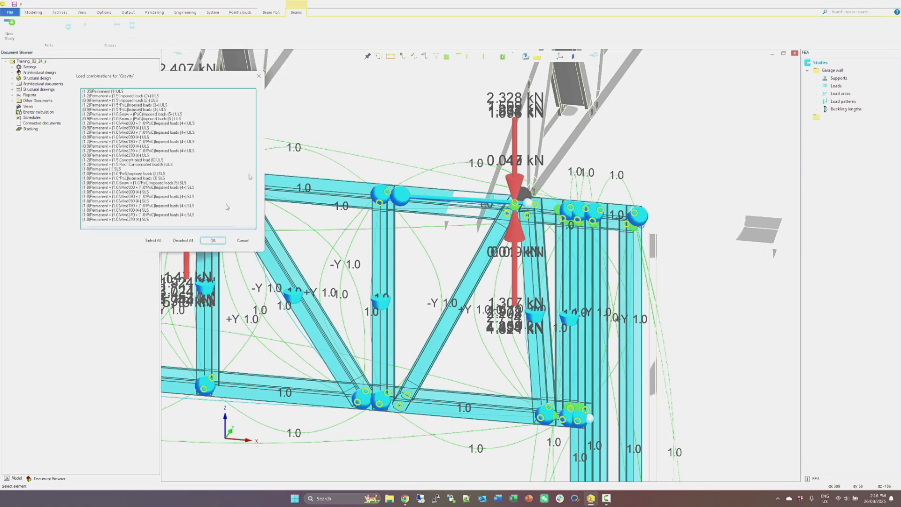
{"action": "left_click", "coordinate": [153, 241]}
{"action": "left_click", "coordinate": [213, 241]}
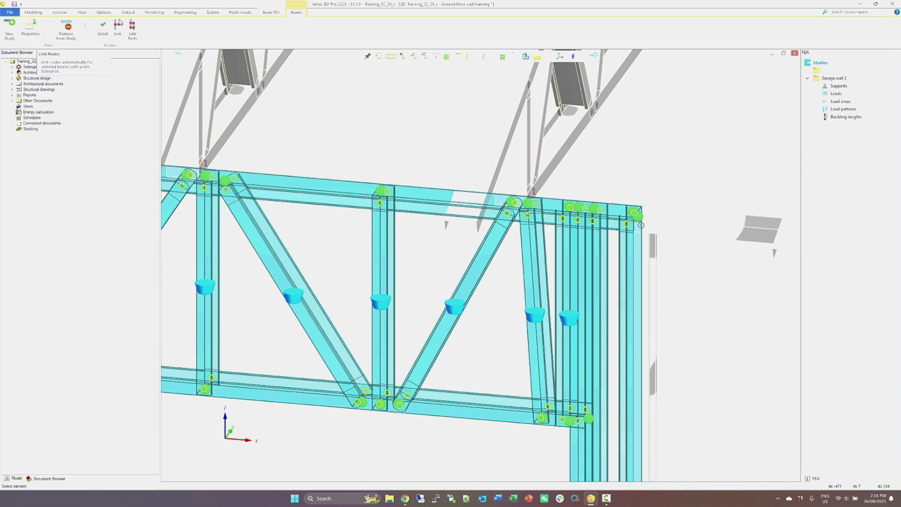
{"action": "left_click", "coordinate": [118, 25]}
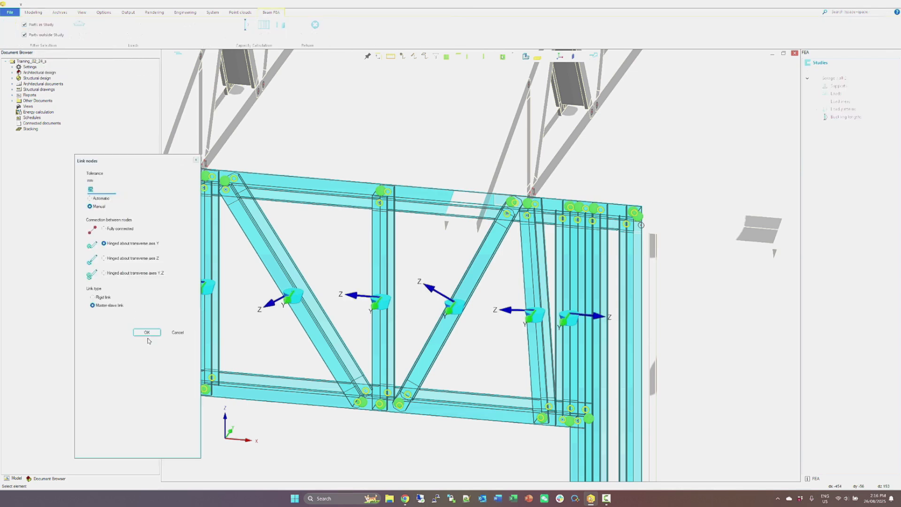
{"action": "left_click", "coordinate": [147, 332]}
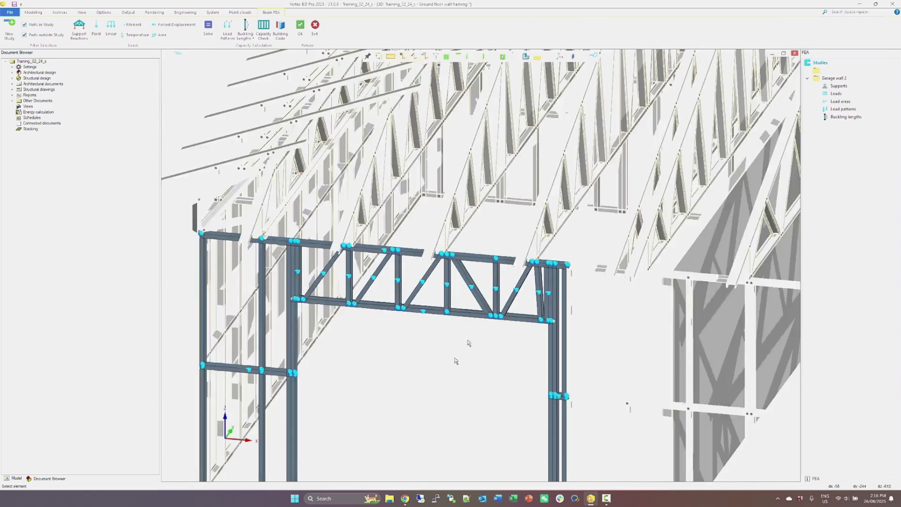
Support all nodes of the wall's bottom plate with hinges about axis Y.
{"action": "middle_click_drag", "start_coordinate": [456, 359], "coordinate": [474, 263]}
{"action": "scroll", "coordinate": [474, 263], "scroll_direction": "down", "scroll_amount": 1}
{"action": "scroll", "coordinate": [481, 262], "scroll_direction": "up", "scroll_amount": 2}
{"action": "scroll", "coordinate": [540, 256], "scroll_direction": "down", "scroll_amount": 1}
{"action": "middle_click_drag", "start_coordinate": [570, 201], "coordinate": [492, 263]}
{"action": "scroll", "coordinate": [490, 263], "scroll_direction": "up", "scroll_amount": 1}
{"action": "middle_click_drag", "start_coordinate": [494, 294], "coordinate": [476, 273]}
{"action": "scroll", "coordinate": [476, 273], "scroll_direction": "down", "scroll_amount": 1}
{"action": "middle_click_drag", "start_coordinate": [424, 314], "coordinate": [480, 268]}
{"action": "scroll", "coordinate": [480, 268], "scroll_direction": "down", "scroll_amount": 1}
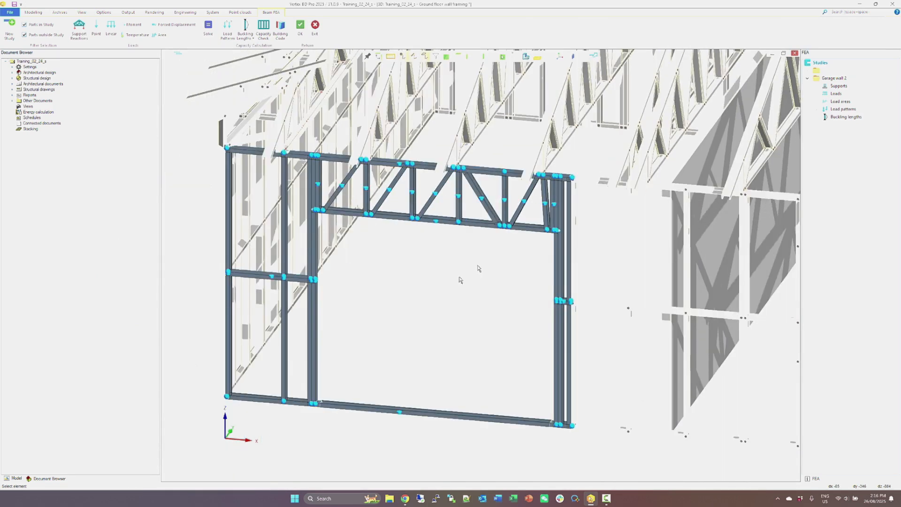
{"action": "left_click", "coordinate": [358, 411]}
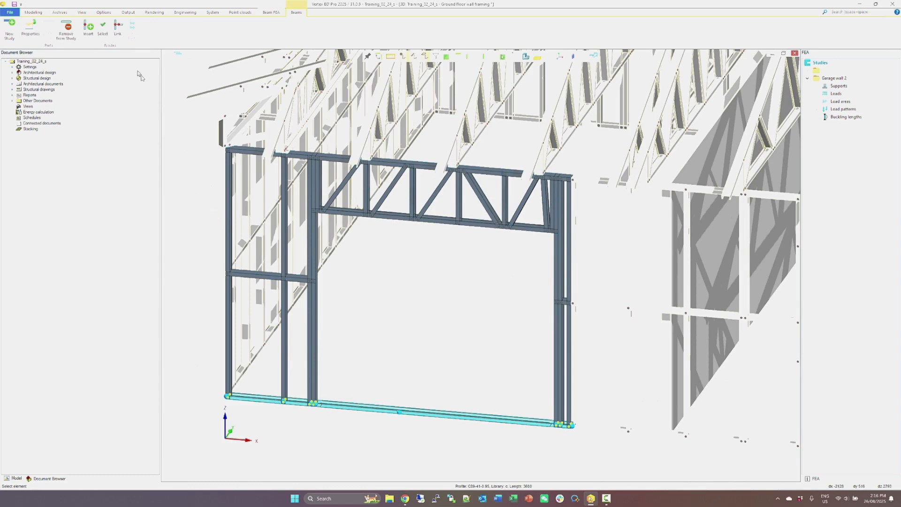
{"action": "left_click", "coordinate": [102, 27]}
{"action": "left_click", "coordinate": [94, 25]}
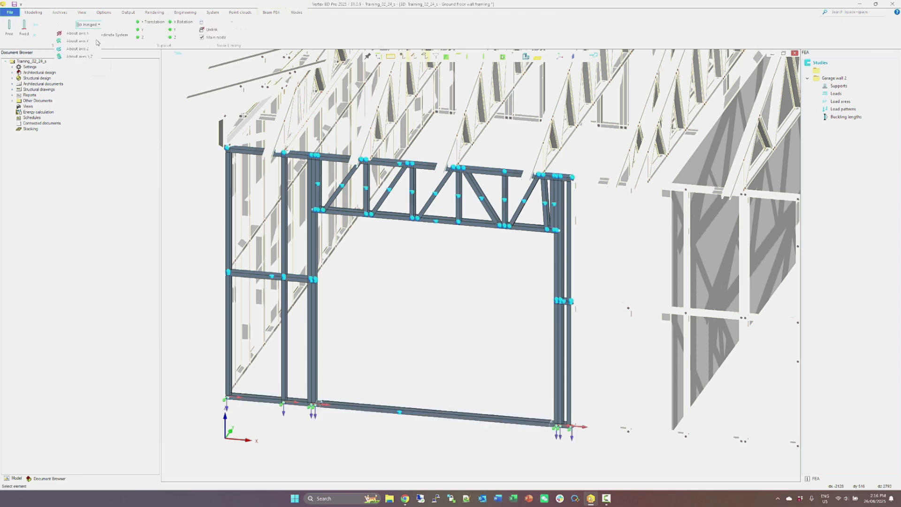
{"action": "left_click", "coordinate": [96, 41]}
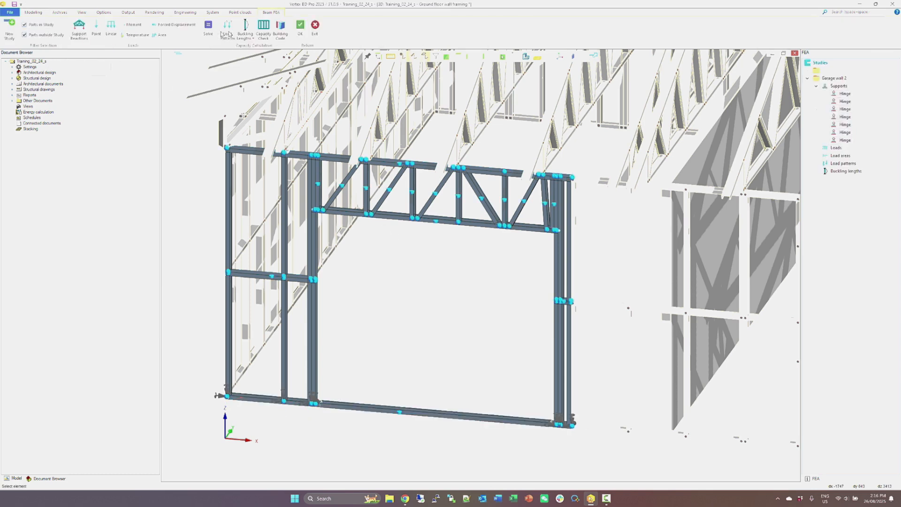
Add the roof trusses' support reactions as loads on the Garage wall 2 study, accepting them despite the modified model.
{"action": "left_click", "coordinate": [80, 27]}
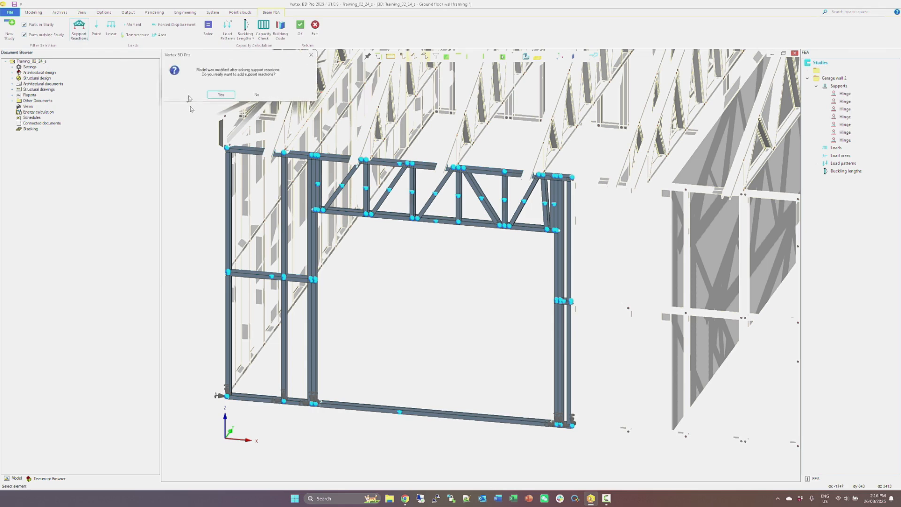
{"action": "left_click", "coordinate": [212, 91]}
{"action": "left_click", "coordinate": [217, 89]}
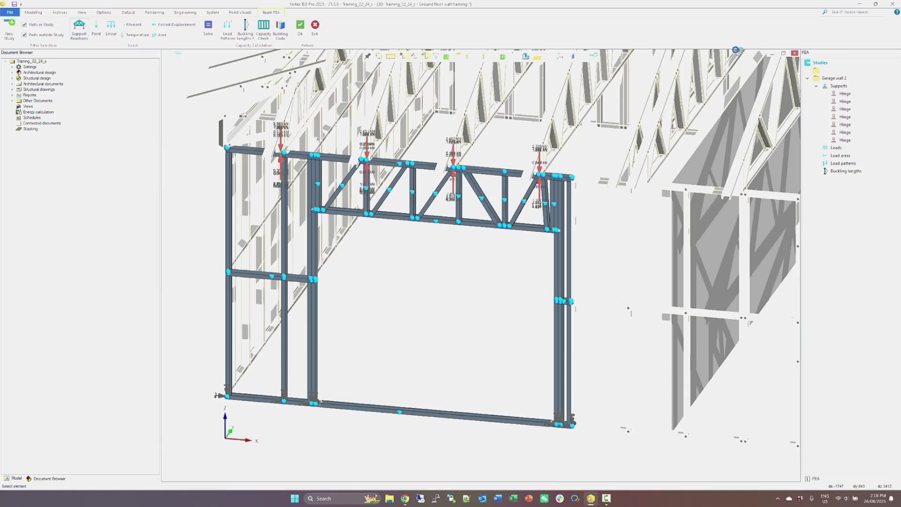
Support the four top-plate nodes beneath the roof truss loads by restraining their translation in Y.
{"action": "left_click", "coordinate": [477, 325]}
{"action": "scroll", "coordinate": [292, 160], "scroll_direction": "up", "scroll_amount": 5}
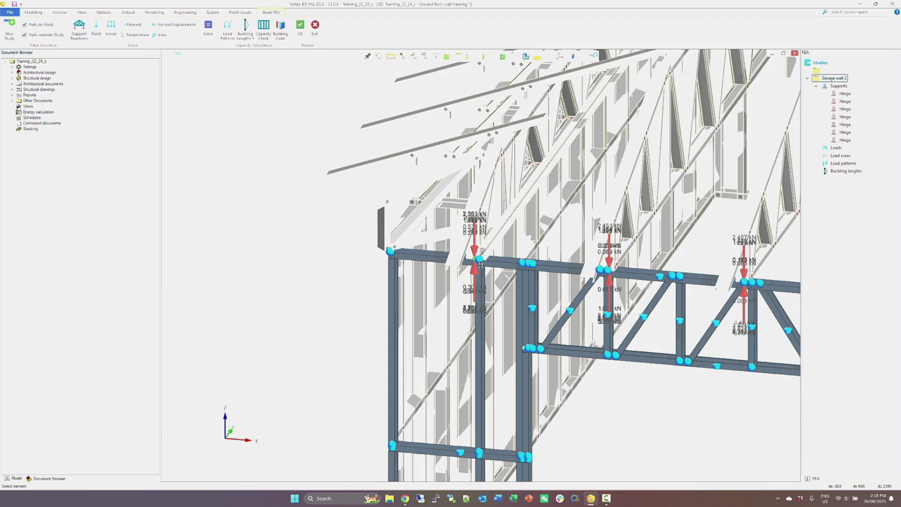
{"action": "left_click", "coordinate": [465, 254]}
{"action": "scroll", "coordinate": [466, 256], "scroll_direction": "down", "scroll_amount": 3}
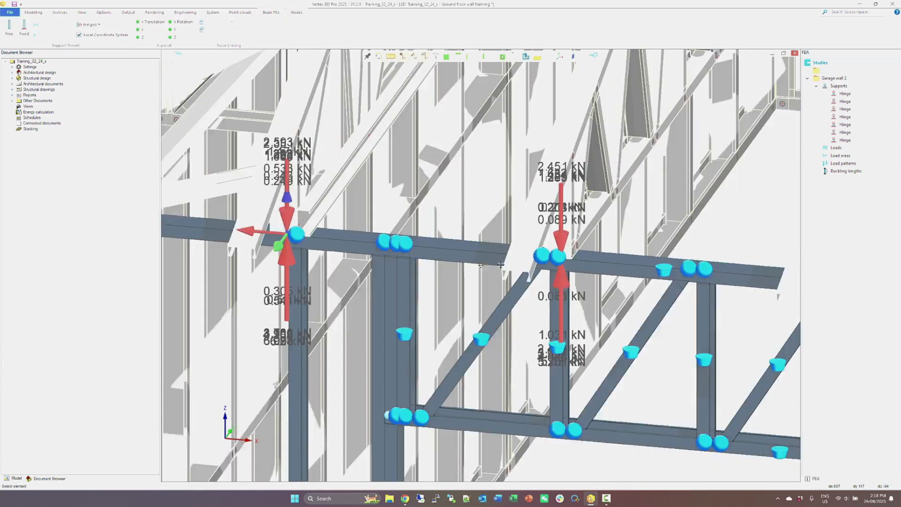
{"action": "scroll", "coordinate": [587, 267], "scroll_direction": "up", "scroll_amount": 5}
{"action": "left_click", "coordinate": [376, 248]}
{"action": "scroll", "coordinate": [522, 272], "scroll_direction": "down", "scroll_amount": 3}
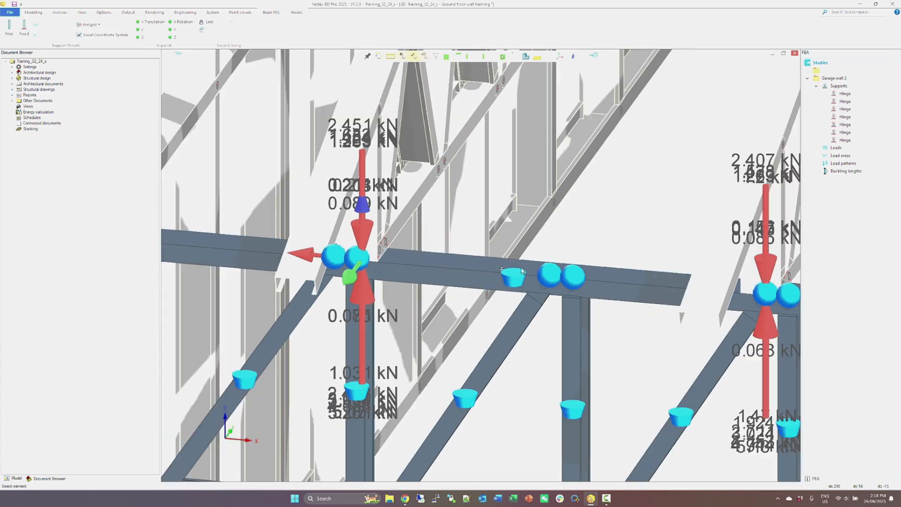
{"action": "left_click", "coordinate": [767, 296]}
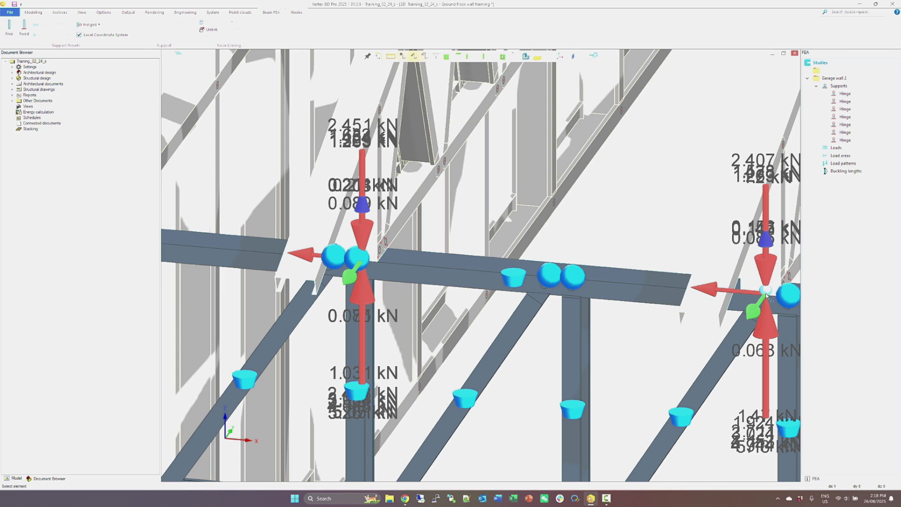
{"action": "left_click", "coordinate": [766, 294]}
{"action": "scroll", "coordinate": [767, 294], "scroll_direction": "down", "scroll_amount": 2}
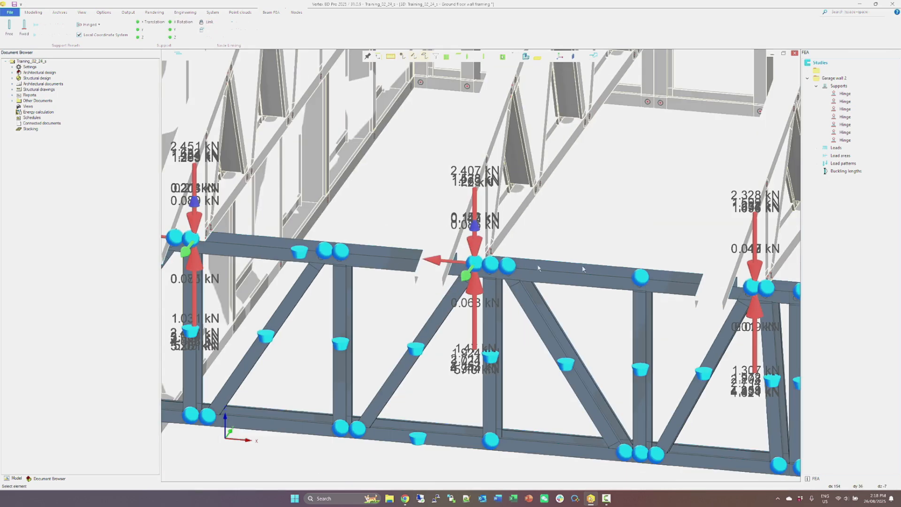
{"action": "scroll", "coordinate": [712, 284], "scroll_direction": "up", "scroll_amount": 5}
{"action": "left_click", "coordinate": [494, 259]}
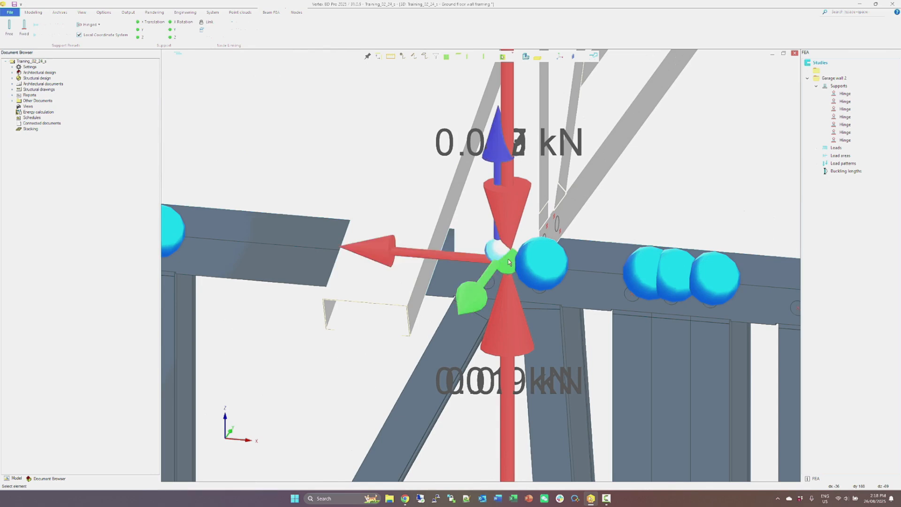
{"action": "left_click", "coordinate": [494, 259]}
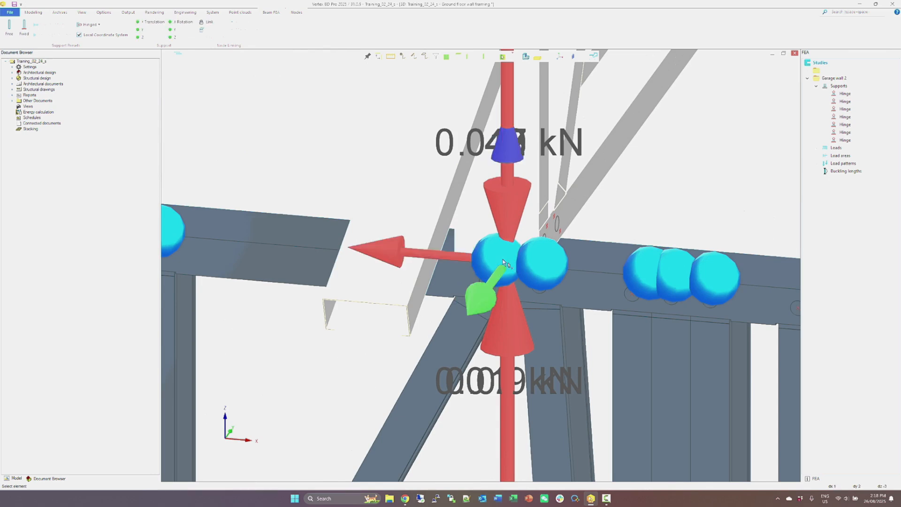
{"action": "left_click", "coordinate": [139, 31]}
{"action": "scroll", "coordinate": [480, 266], "scroll_direction": "down", "scroll_amount": 5}
{"action": "scroll", "coordinate": [479, 266], "scroll_direction": "down", "scroll_amount": 1}
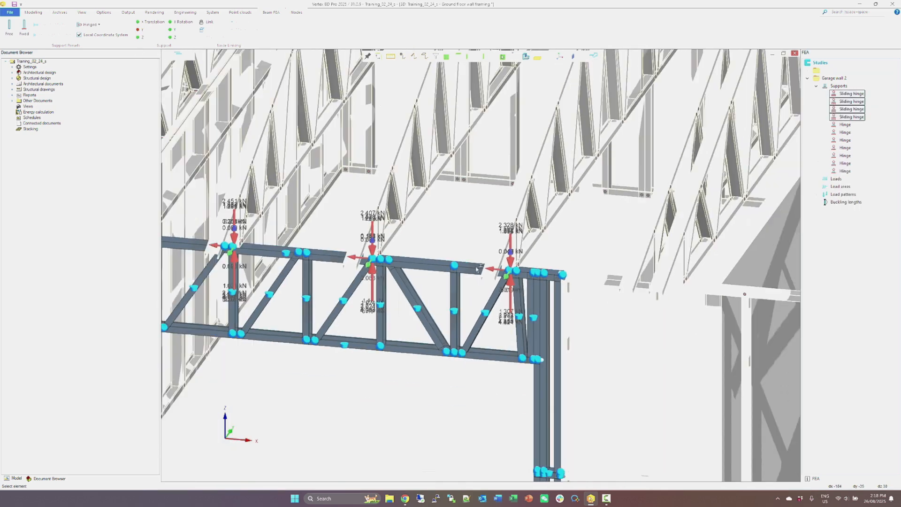
{"action": "key", "text": "Escape"}
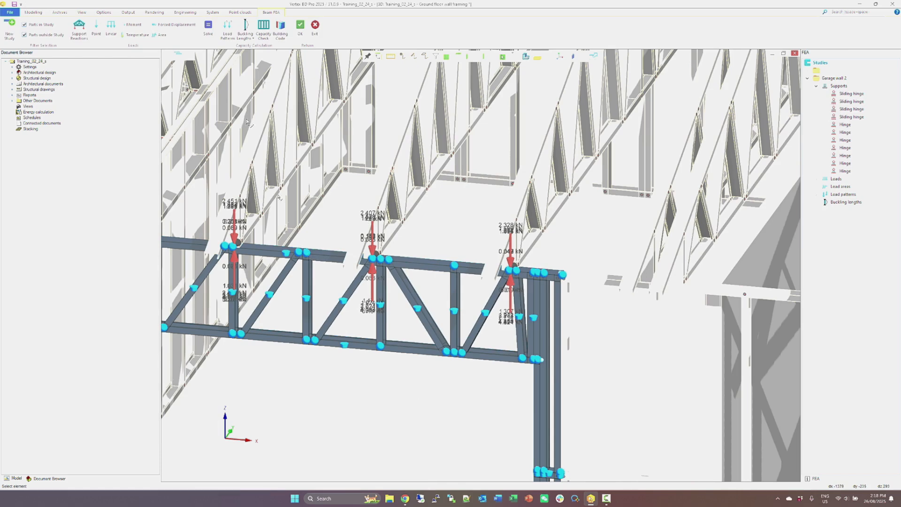
Define a load area over the garage wall, using the top and bottom plates as bordering profiles.
{"action": "left_click", "coordinate": [160, 35]}
{"action": "left_click", "coordinate": [339, 254]}
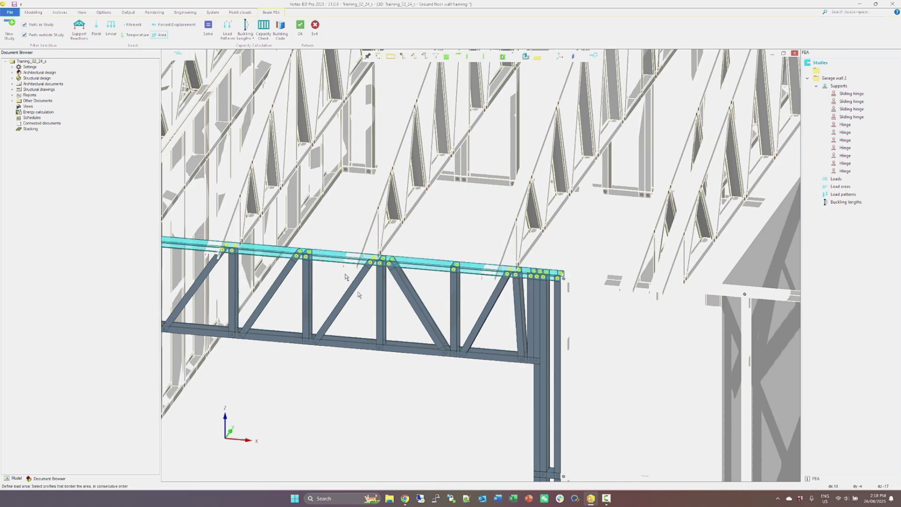
{"action": "scroll", "coordinate": [355, 288], "scroll_direction": "down", "scroll_amount": 3}
{"action": "left_click", "coordinate": [450, 465]}
{"action": "right_click", "coordinate": [424, 373]}
{"action": "left_click", "coordinate": [427, 376]}
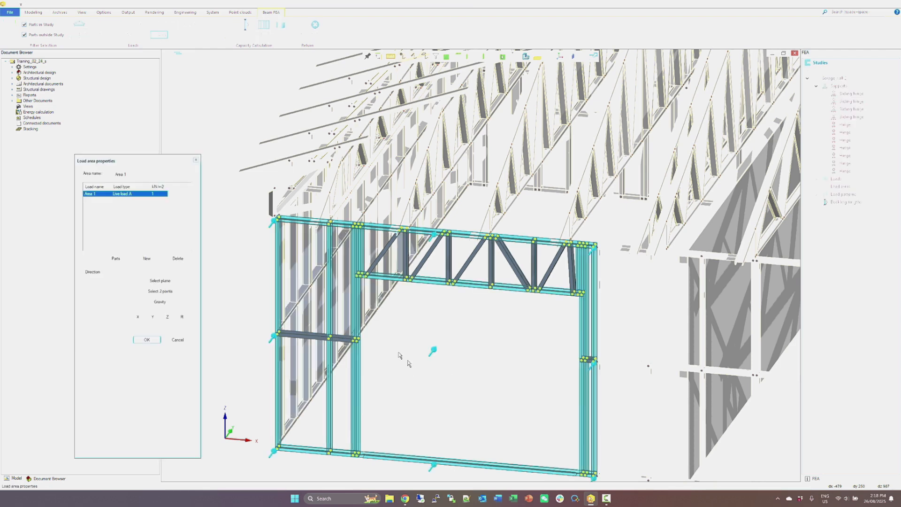
Name the load area wall and its load wind load, set the load to 0.4 kN/m2, and choose its load type.
{"action": "double_click", "coordinate": [158, 195]}
{"action": "type", "text": "0.4"}
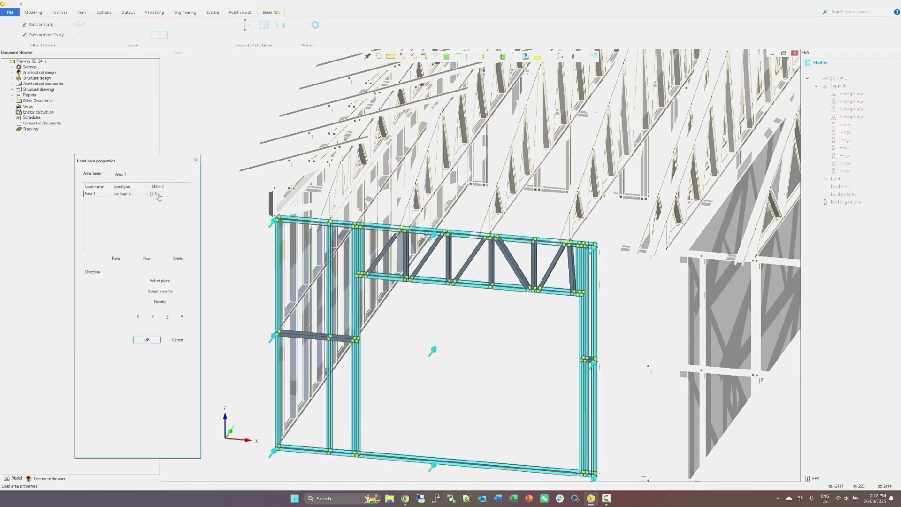
{"action": "key", "text": "Return"}
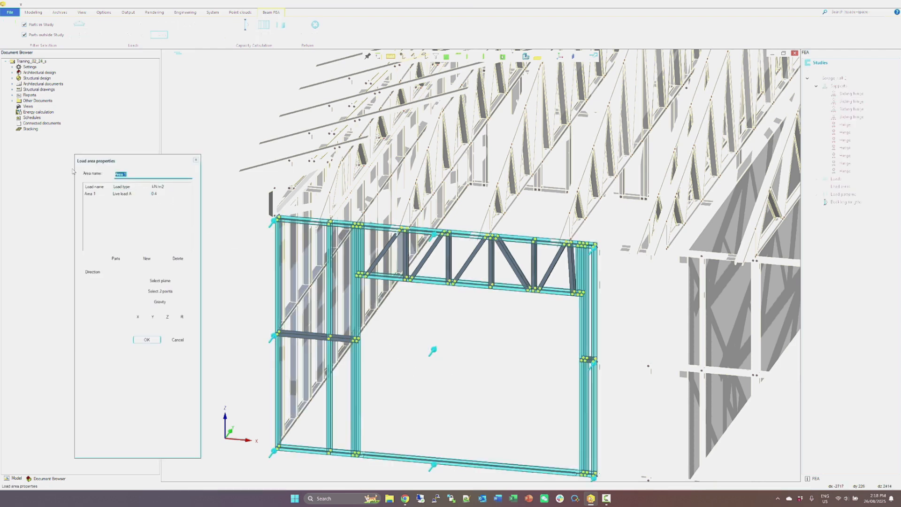
{"action": "double_click", "coordinate": [90, 194]}
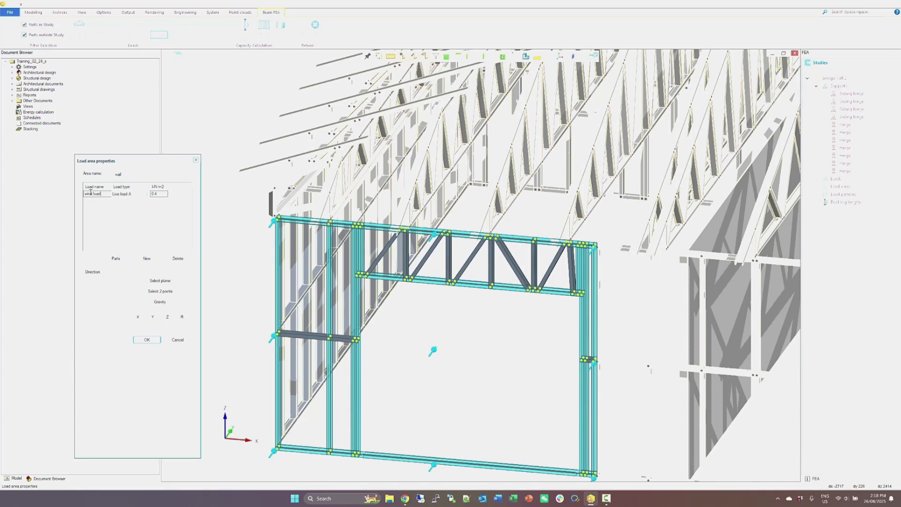
{"action": "key", "text": "Return"}
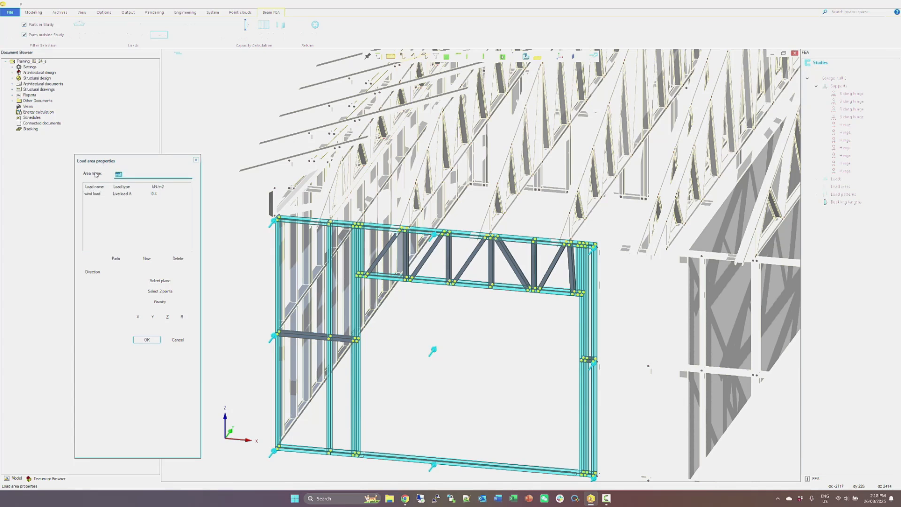
{"action": "double_click", "coordinate": [131, 195]}
{"action": "left_click", "coordinate": [146, 194]}
{"action": "left_click_drag", "start_coordinate": [177, 224], "coordinate": [176, 248]}
{"action": "left_click", "coordinate": [141, 275]}
{"action": "left_click", "coordinate": [139, 341]}
Solve the Garage wall 2 study and inspect the bending moment MY plot with the displacements exaggerated.
{"action": "right_click", "coordinate": [207, 38]}
{"action": "left_click", "coordinate": [208, 33]}
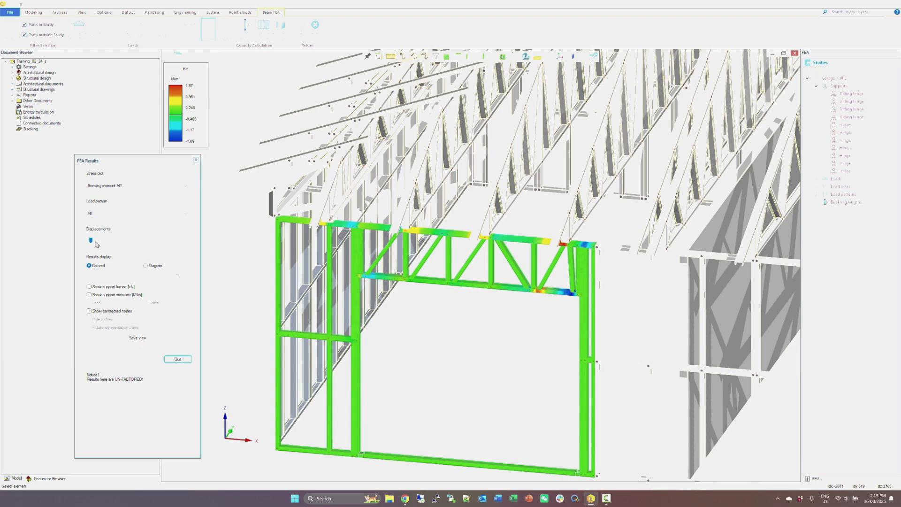
{"action": "left_click_drag", "start_coordinate": [91, 241], "coordinate": [140, 240]}
{"action": "middle_click_drag", "start_coordinate": [447, 287], "coordinate": [398, 294]}
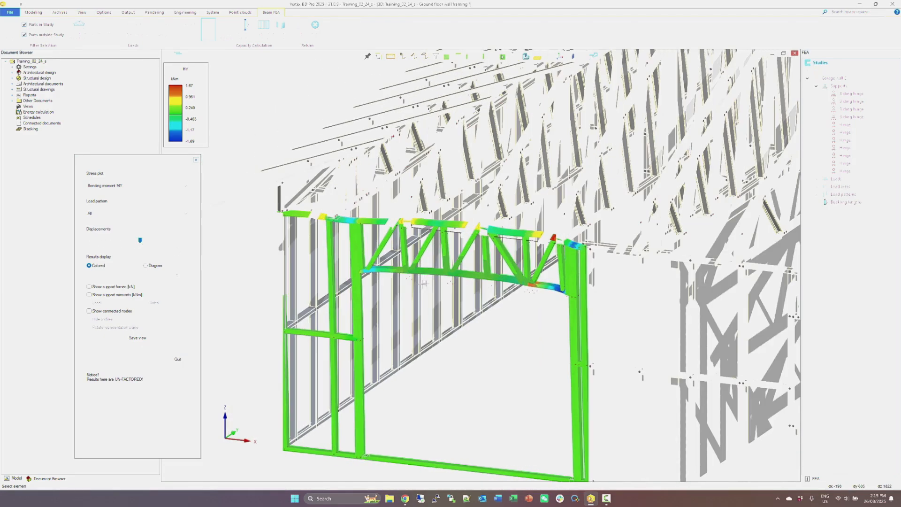
{"action": "left_click", "coordinate": [179, 360]}
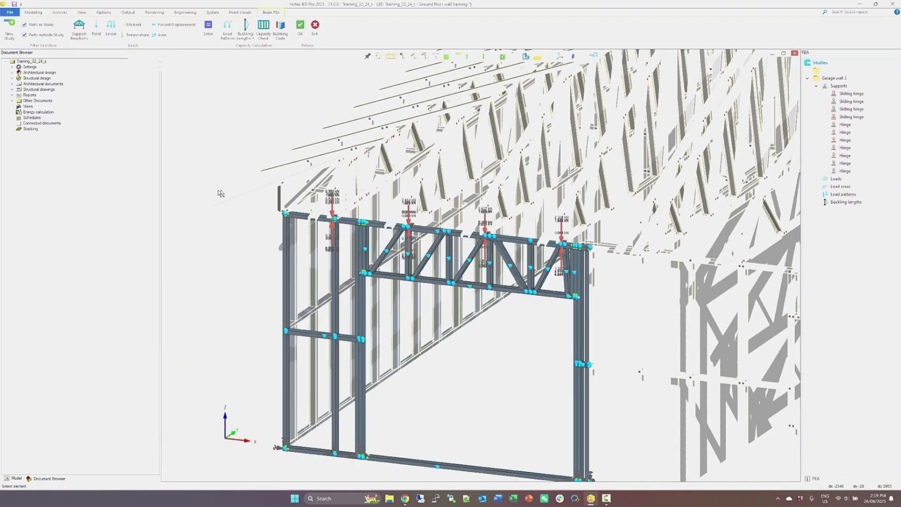
{"action": "left_click", "coordinate": [302, 216]}
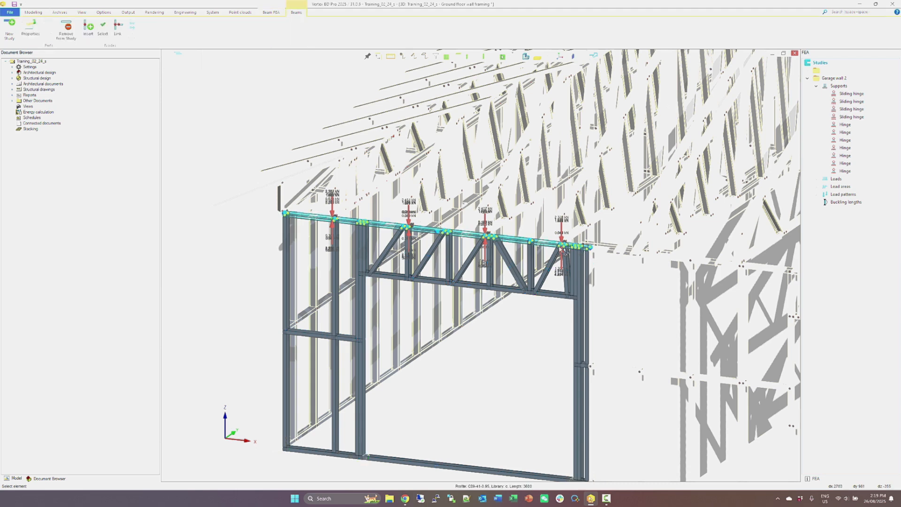
{"action": "key", "text": "Escape"}
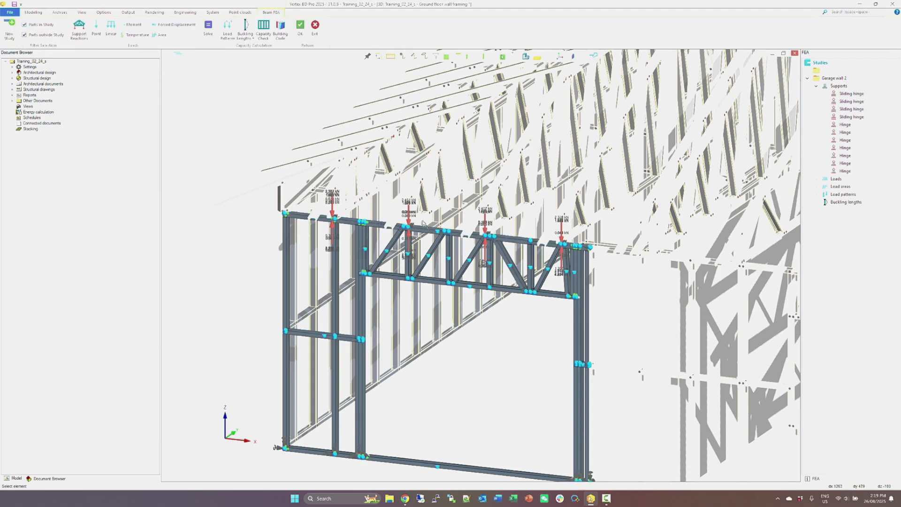
Create a load pattern named all from every load in the study and assign it to all load combinations.
{"action": "left_click", "coordinate": [228, 29]}
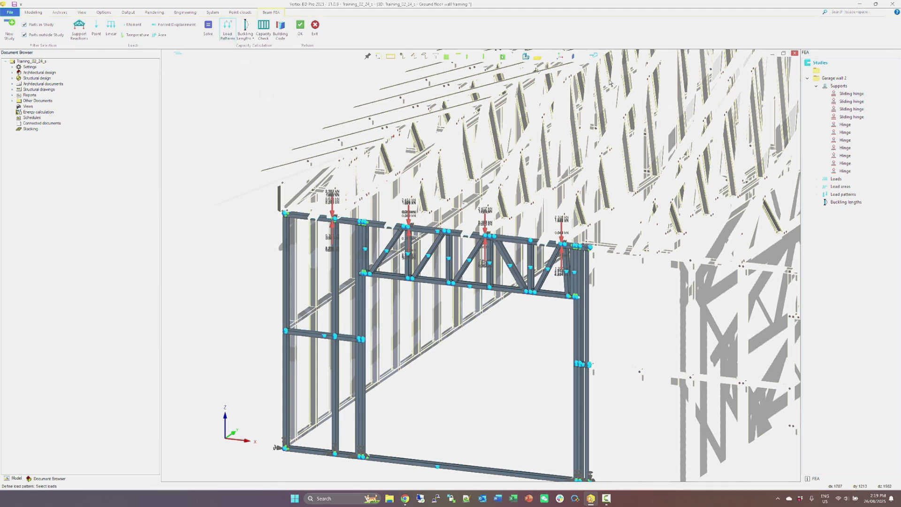
{"action": "left_click", "coordinate": [837, 180]}
{"action": "right_click", "coordinate": [570, 154]}
{"action": "left_click", "coordinate": [579, 159]}
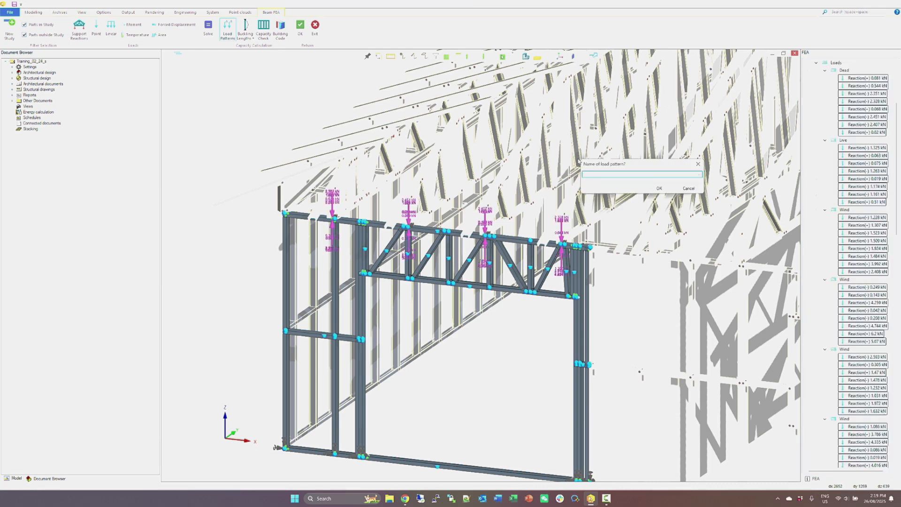
{"action": "type", "text": "all"}
{"action": "left_click", "coordinate": [659, 188]}
{"action": "left_click", "coordinate": [151, 240]}
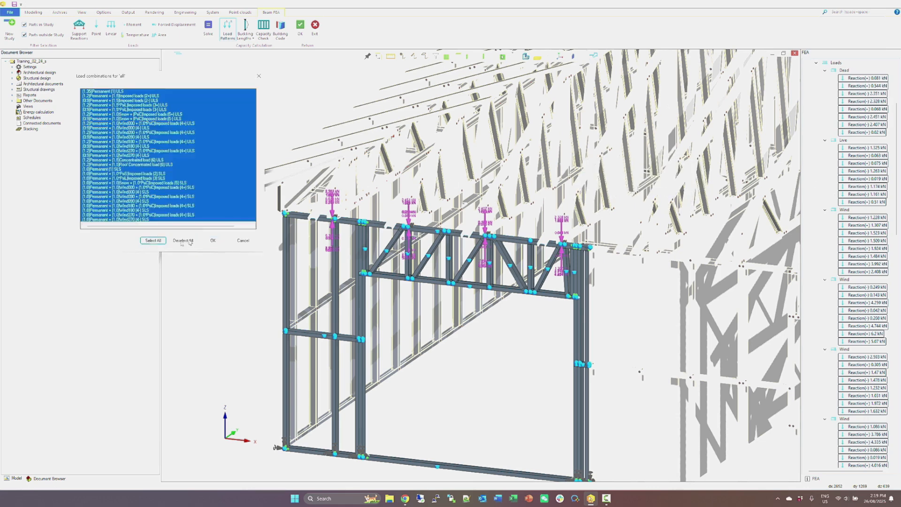
{"action": "left_click", "coordinate": [213, 240]}
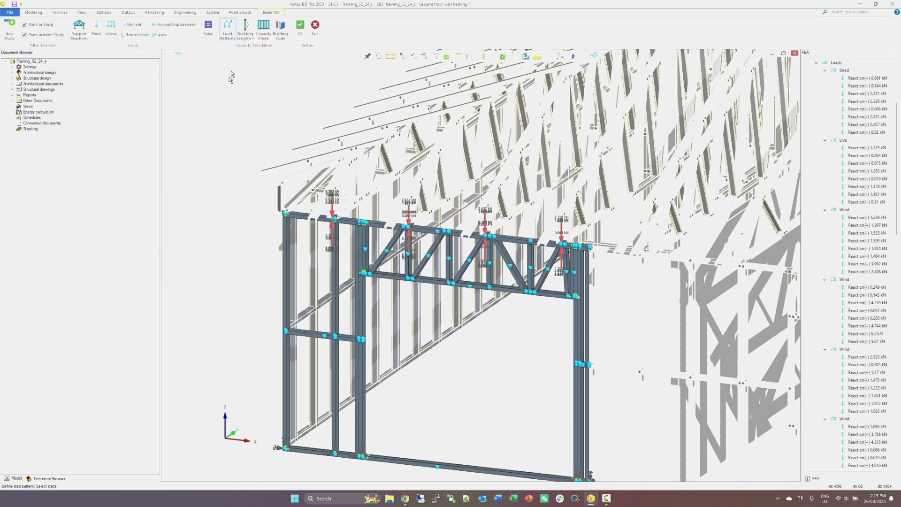
Insert buckling lengths by members on all the wall's profiles, with buckling restraints and effective length factors of 1.0.
{"action": "left_click", "coordinate": [245, 37]}
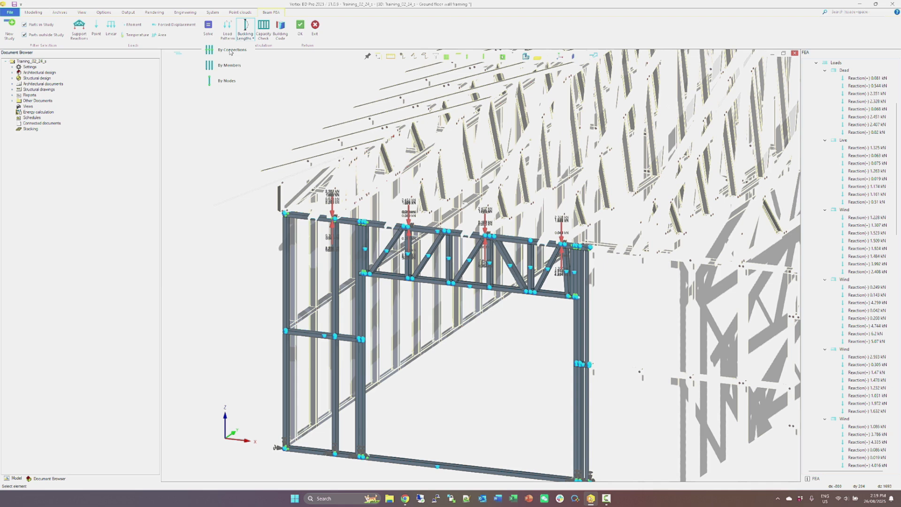
{"action": "left_click", "coordinate": [221, 67]}
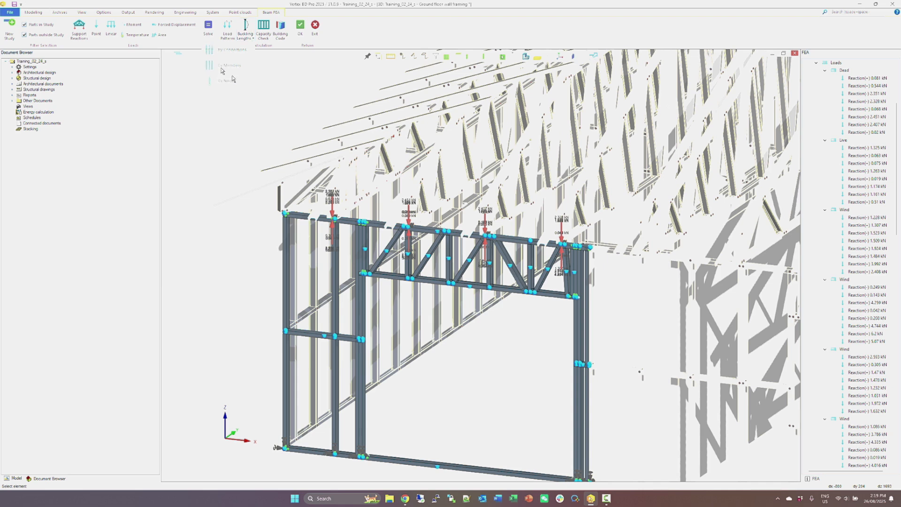
{"action": "left_click", "coordinate": [376, 227]}
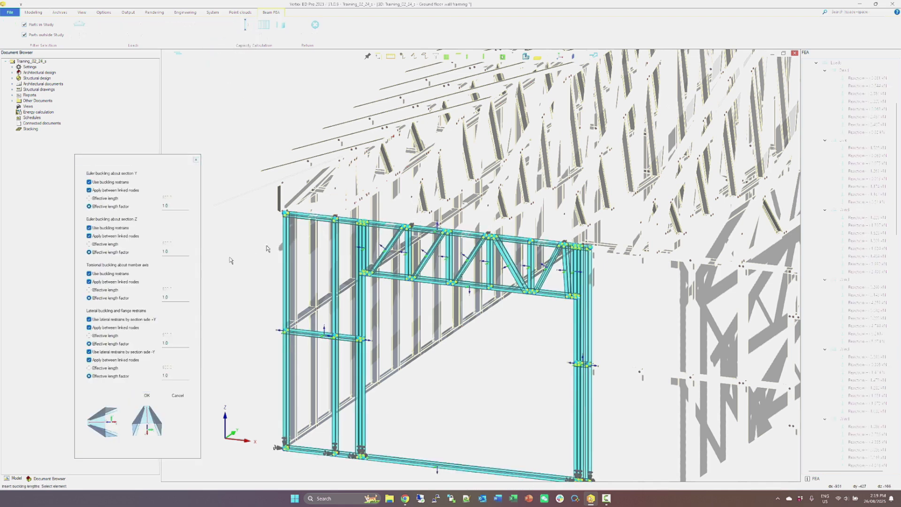
{"action": "left_click", "coordinate": [145, 395]}
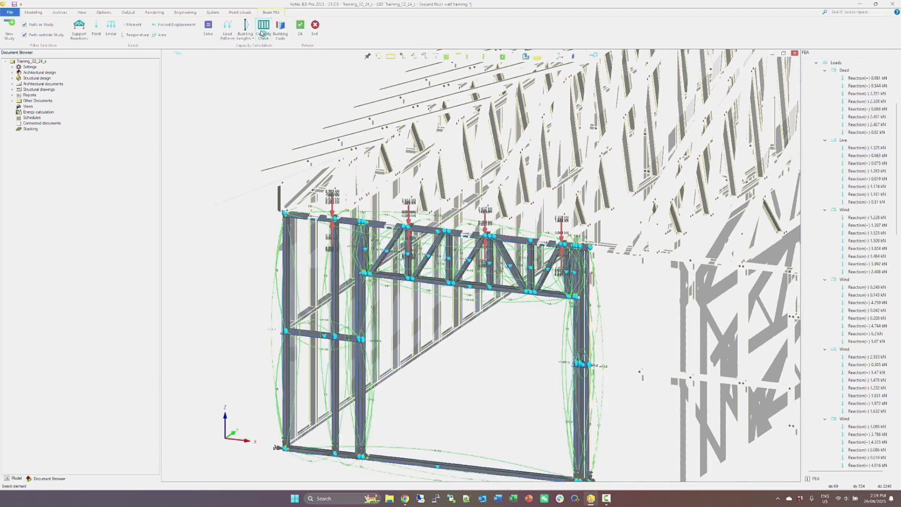
Run the capacity check with the AS/NZS 4600:2018 design criteria, solving buckling restraints, and read the calculation message in full.
{"action": "left_click", "coordinate": [263, 29]}
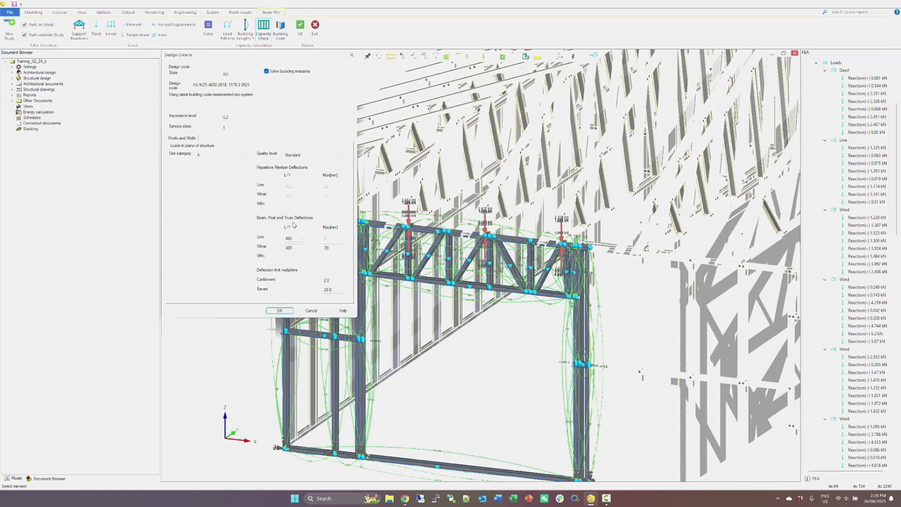
{"action": "left_click", "coordinate": [290, 309]}
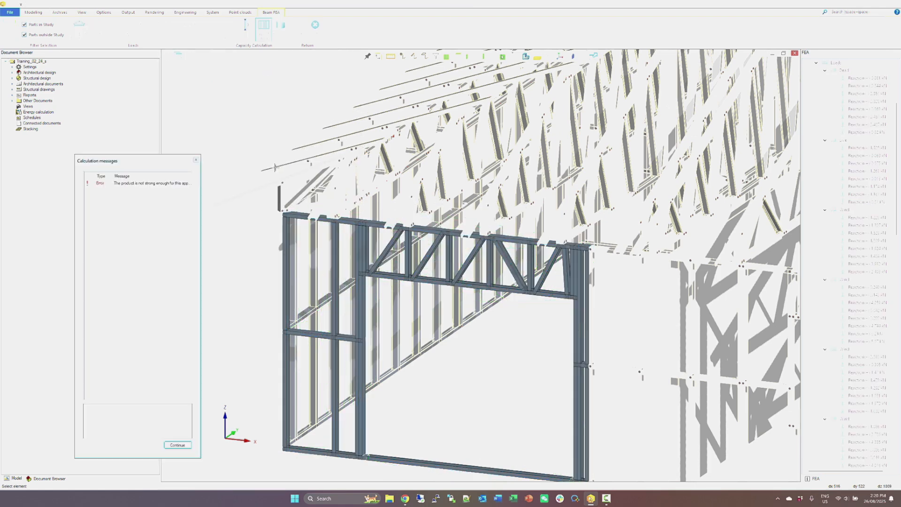
{"action": "left_click", "coordinate": [177, 183]}
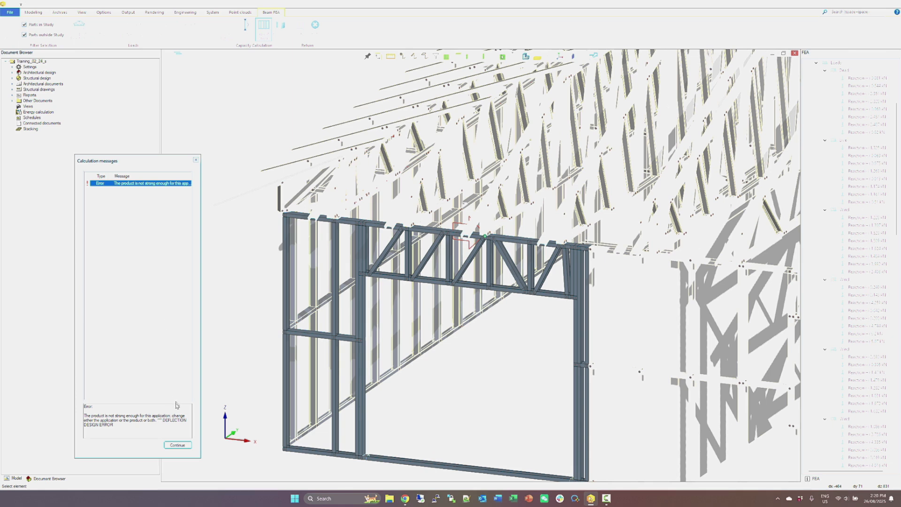
{"action": "left_click_drag", "start_coordinate": [164, 420], "coordinate": [172, 428]}
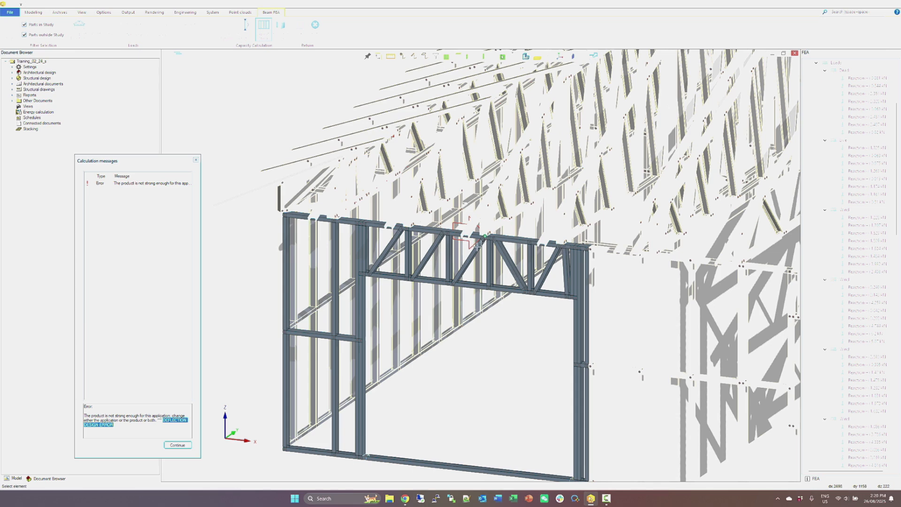
{"action": "left_click", "coordinate": [177, 445]}
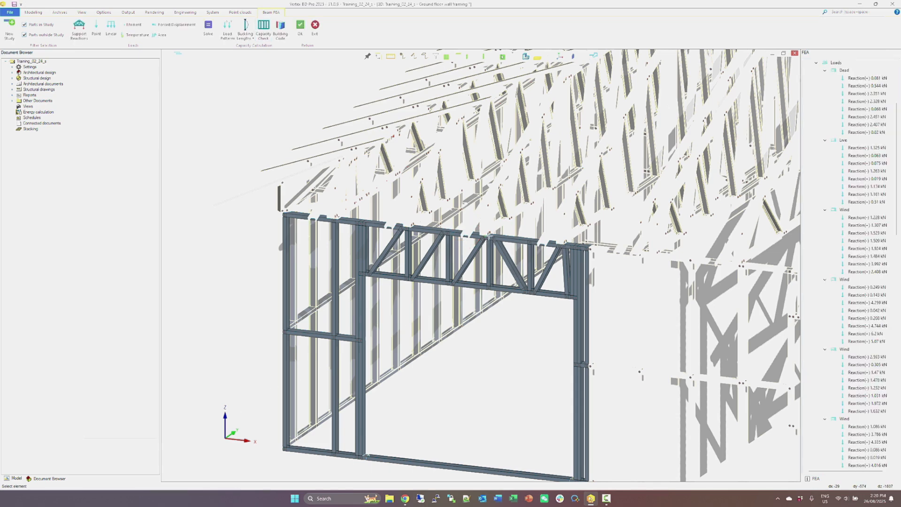
Leave the FEA study and copy the header's central vertical web member once, placing the copy directly beside the original.
{"action": "scroll", "coordinate": [487, 265], "scroll_direction": "up", "scroll_amount": 5}
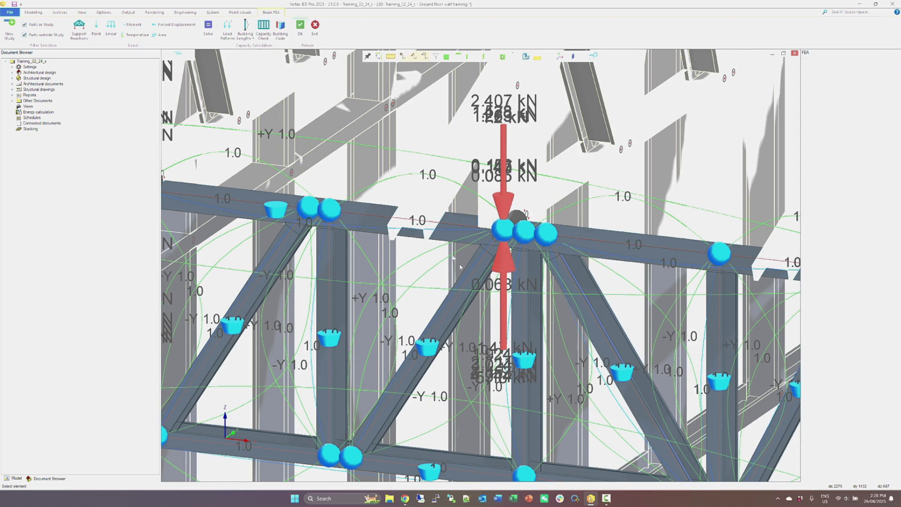
{"action": "left_click", "coordinate": [300, 28]}
{"action": "left_click", "coordinate": [582, 293]}
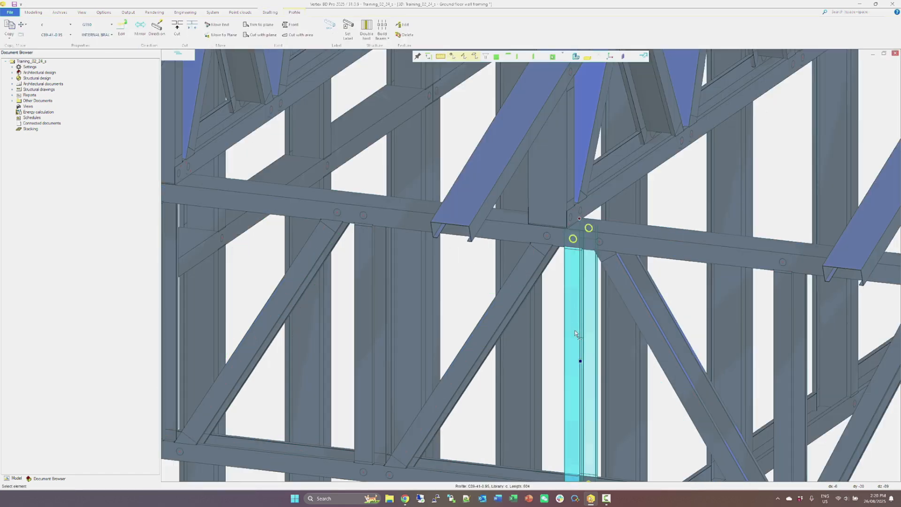
{"action": "scroll", "coordinate": [575, 333], "scroll_direction": "down", "scroll_amount": 2}
{"action": "middle_click_drag", "start_coordinate": [576, 332], "coordinate": [543, 259]}
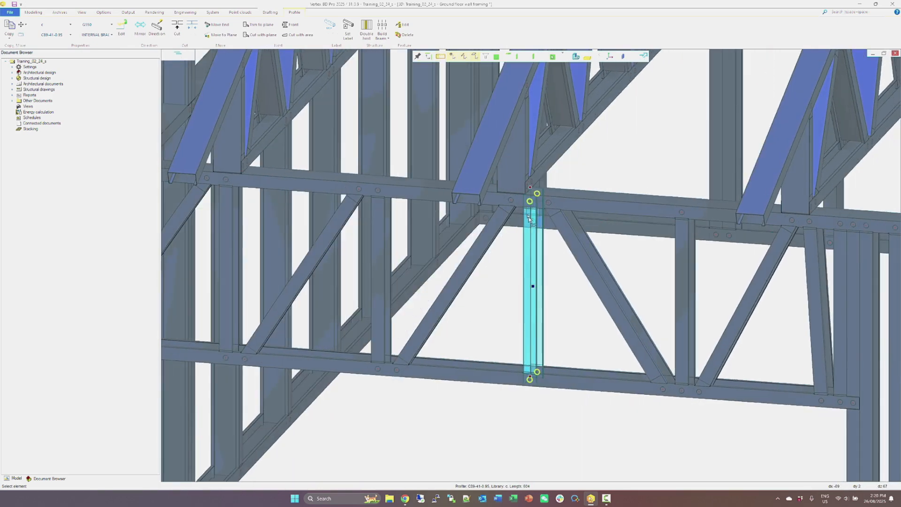
{"action": "right_click", "coordinate": [526, 324]}
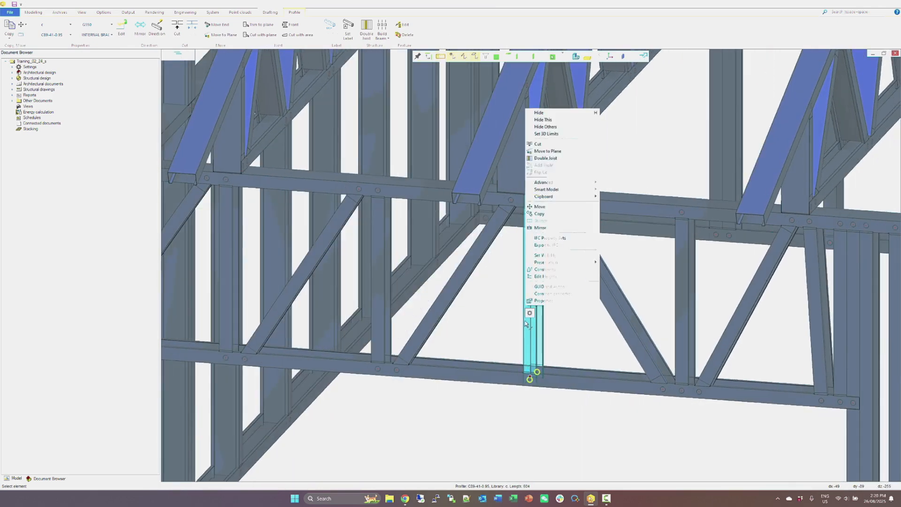
{"action": "left_click", "coordinate": [545, 215]}
{"action": "left_click", "coordinate": [536, 210]}
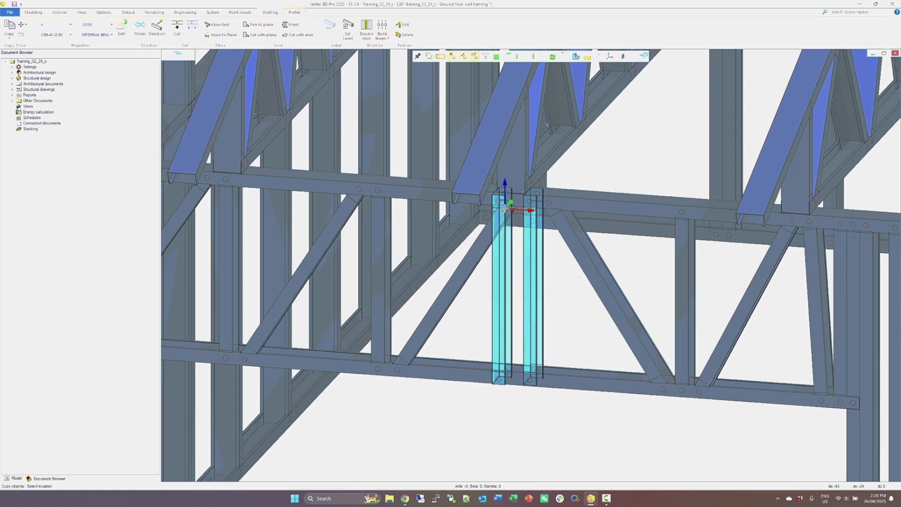
{"action": "scroll", "coordinate": [519, 208], "scroll_direction": "up", "scroll_amount": 4}
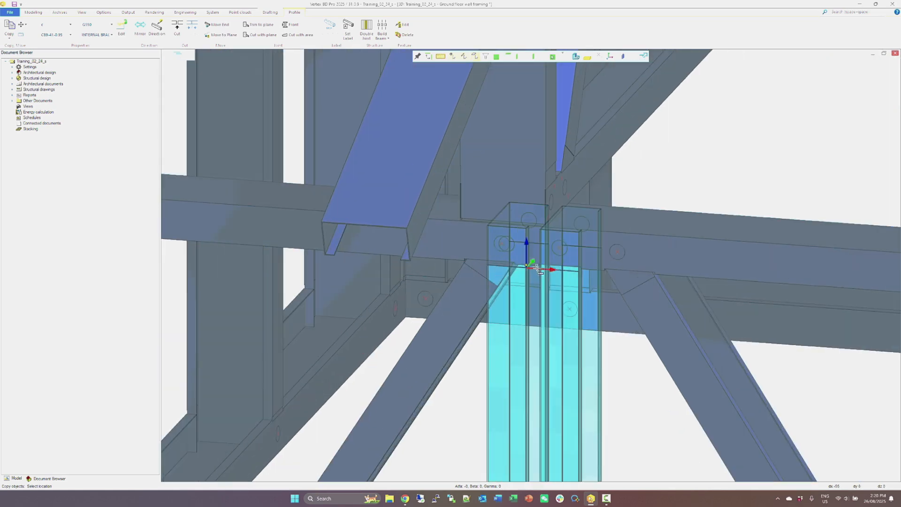
{"action": "left_click", "coordinate": [540, 269]}
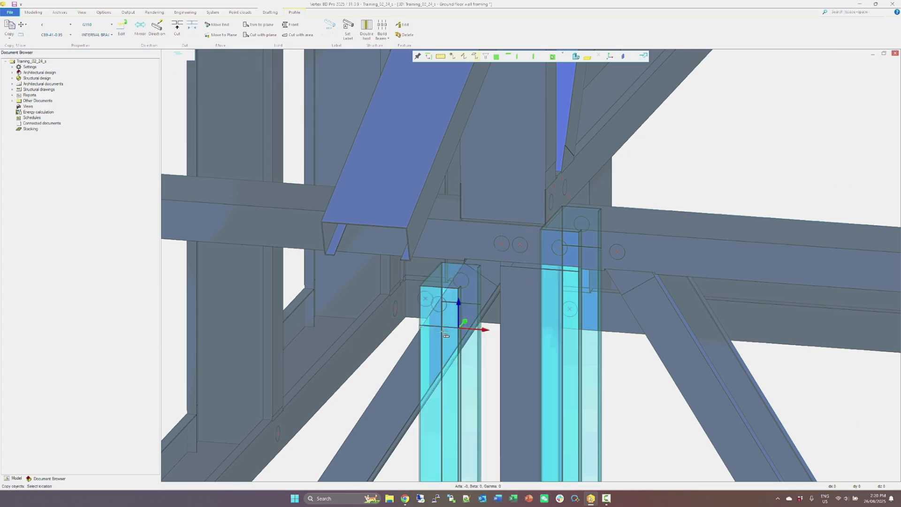
{"action": "scroll", "coordinate": [540, 272], "scroll_direction": "down", "scroll_amount": 3}
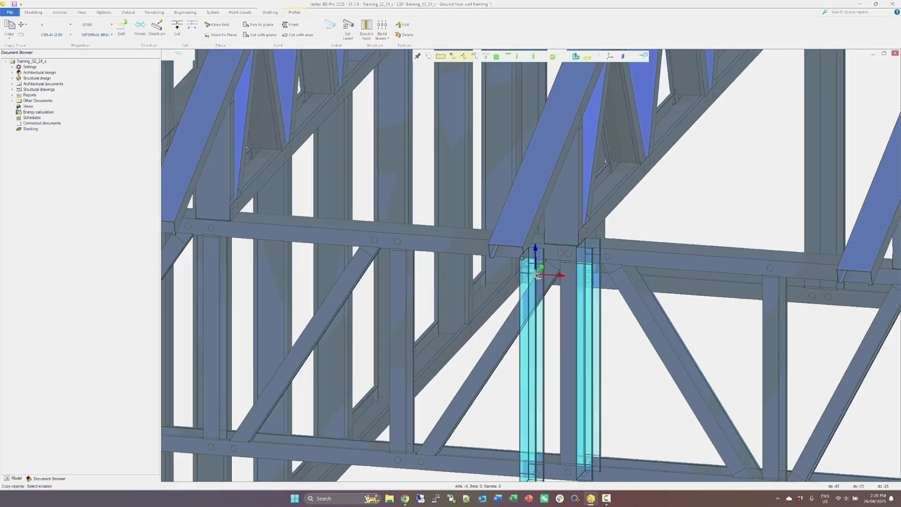
{"action": "key", "text": "Escape"}
Move the upper end of the diagonal web beside the doubled vertical by a distance of 55, removing its present joints.
{"action": "left_click", "coordinate": [538, 284]}
{"action": "left_click", "coordinate": [567, 244]}
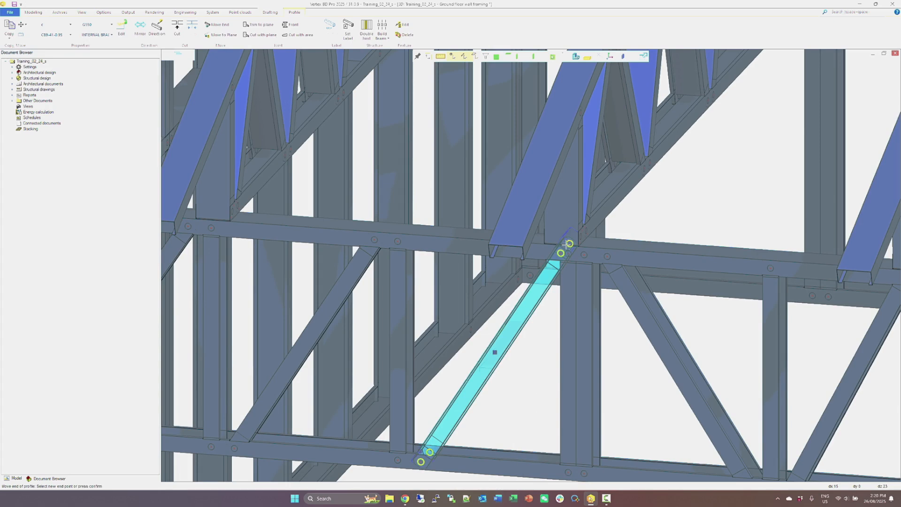
{"action": "scroll", "coordinate": [566, 244], "scroll_direction": "up", "scroll_amount": 4}
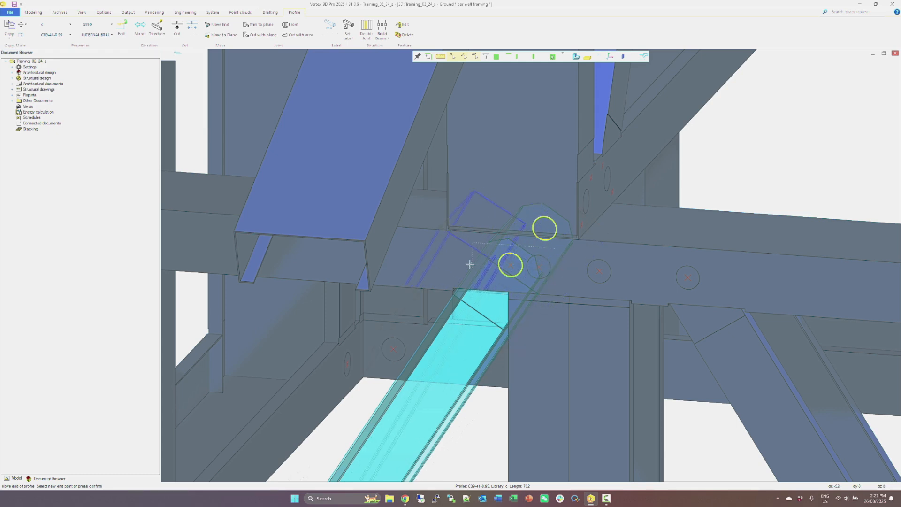
{"action": "type", "text": "55"}
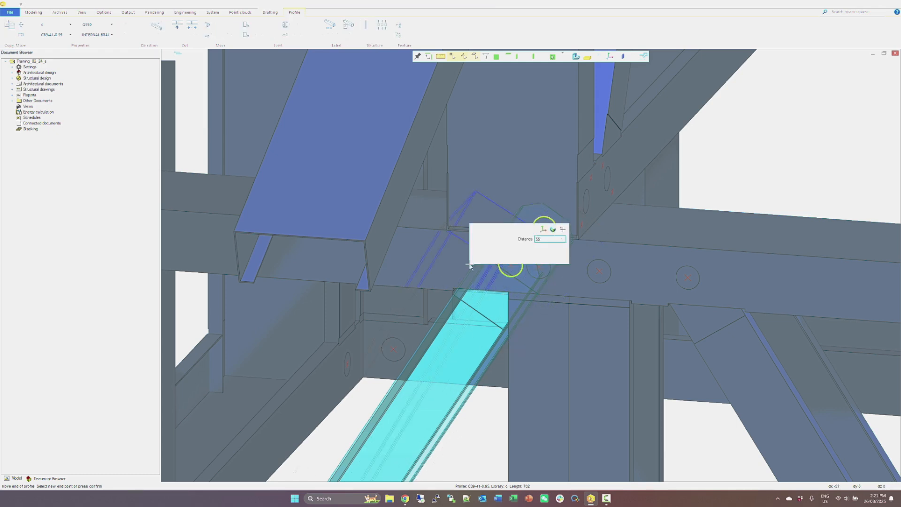
{"action": "key", "text": "Return"}
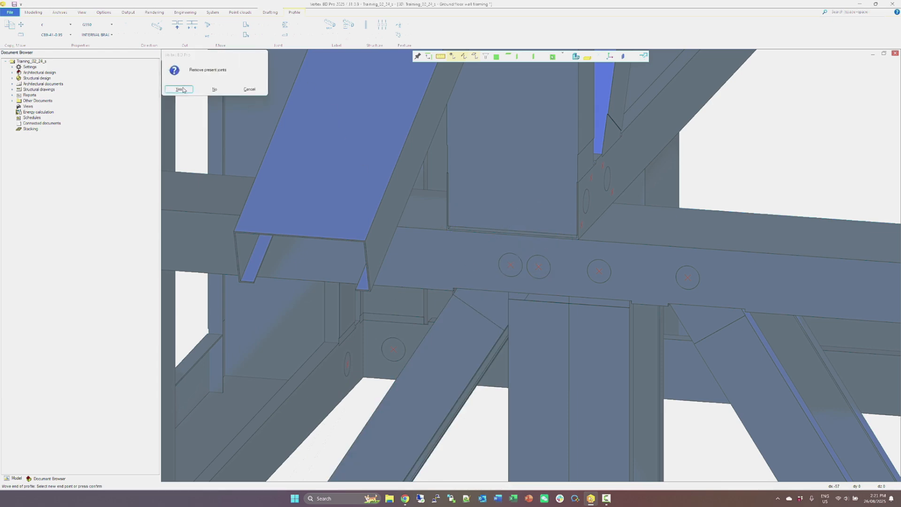
{"action": "left_click", "coordinate": [179, 90]}
Add a swaged joint between the shifted diagonal's upper end and the header's top chord, accepting the light gauge steel joint settings.
{"action": "middle_click_drag", "start_coordinate": [766, 368], "coordinate": [519, 262]}
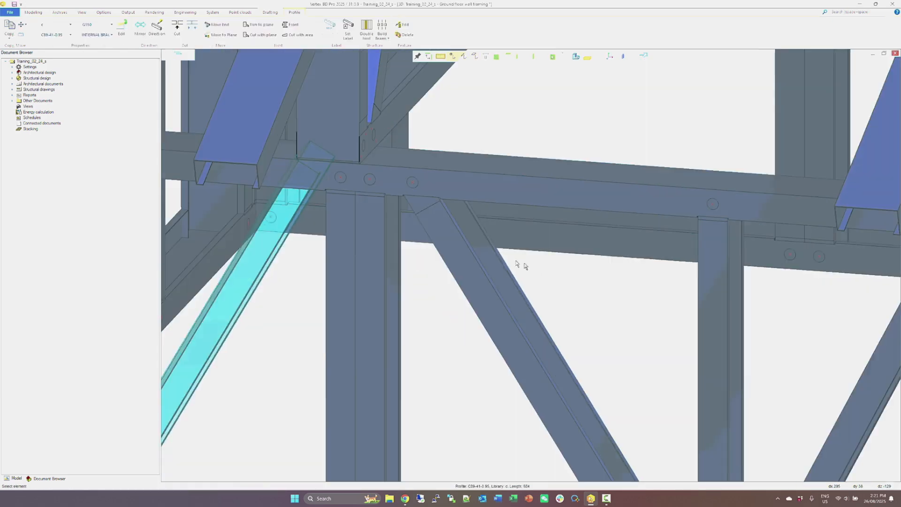
{"action": "right_click", "coordinate": [315, 184]}
{"action": "left_click", "coordinate": [334, 185]}
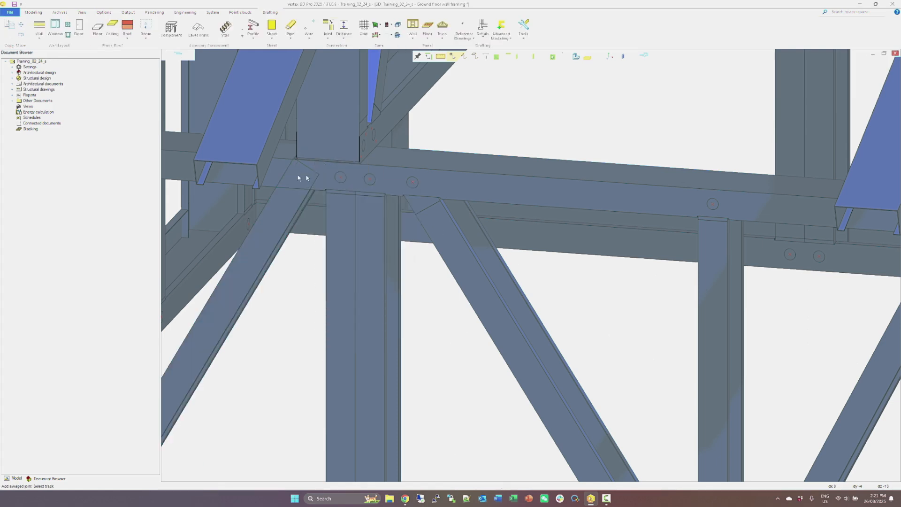
{"action": "right_click", "coordinate": [290, 208]}
{"action": "left_click", "coordinate": [300, 205]}
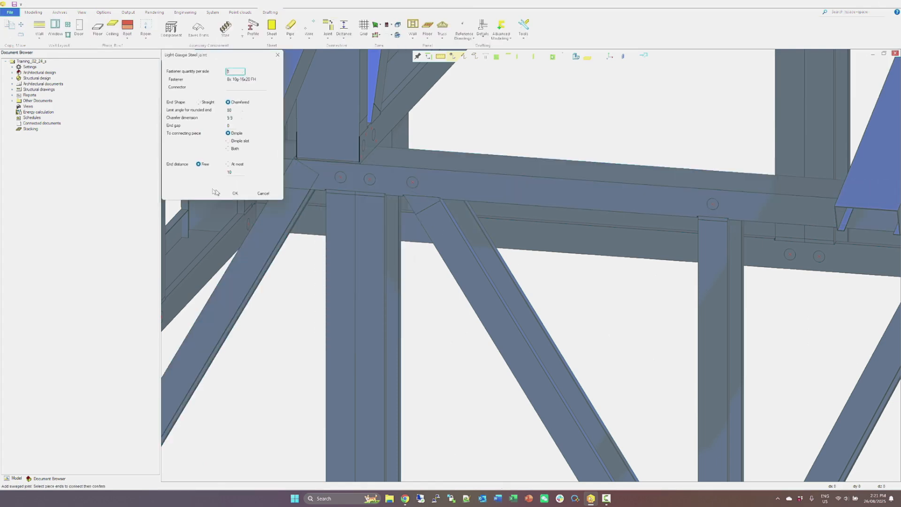
{"action": "left_click", "coordinate": [235, 193]}
{"action": "scroll", "coordinate": [531, 266], "scroll_direction": "down", "scroll_amount": 8}
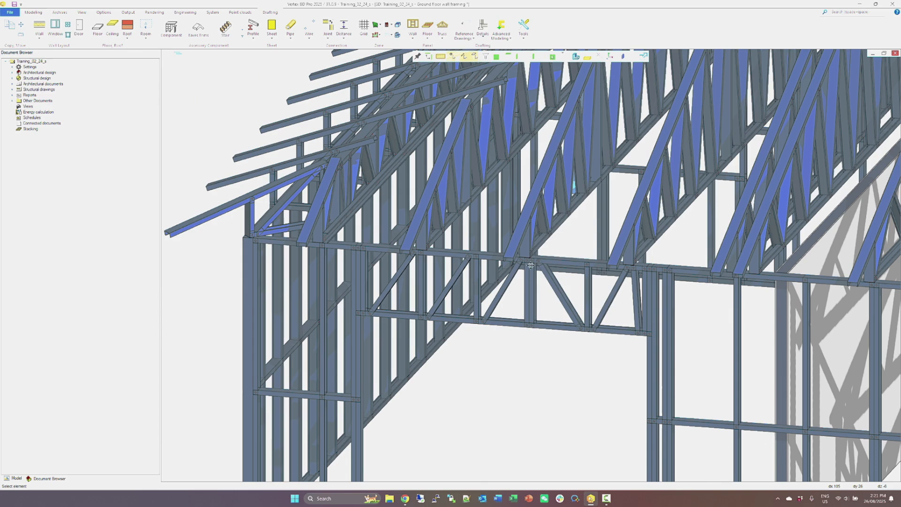
Reopen FEA for beams and frames and make Garage wall 2 the active study.
{"action": "right_click", "coordinate": [528, 341]}
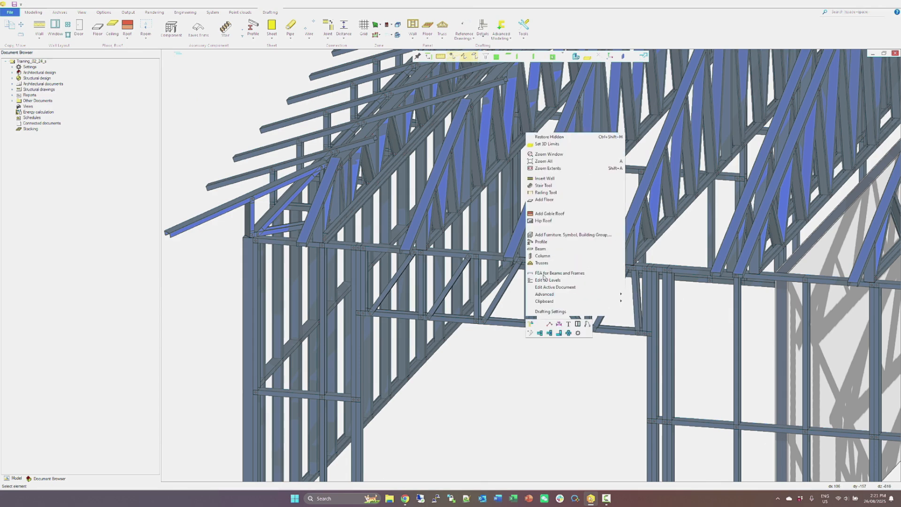
{"action": "left_click", "coordinate": [542, 281]}
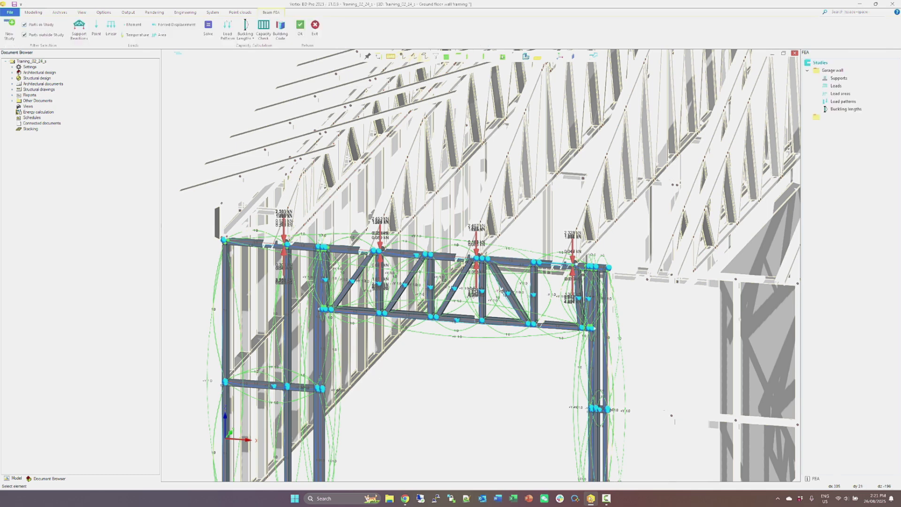
{"action": "scroll", "coordinate": [486, 277], "scroll_direction": "up", "scroll_amount": 5}
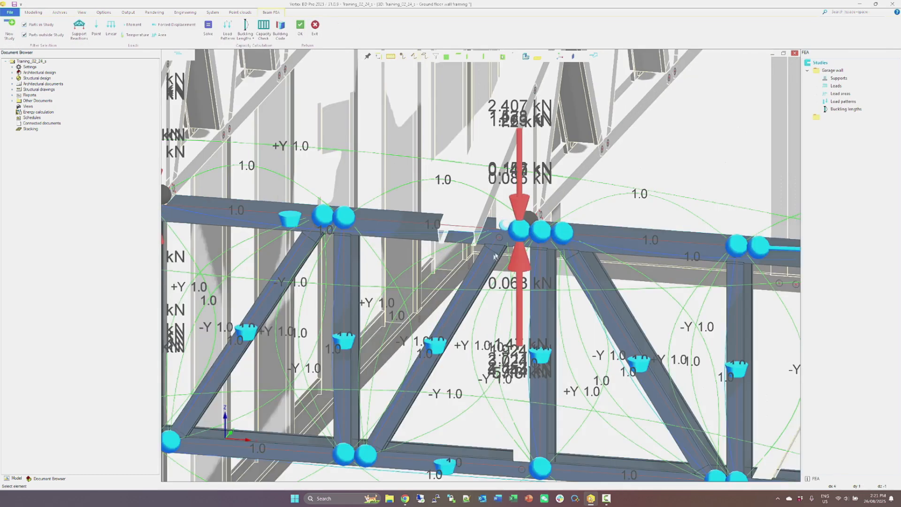
{"action": "left_click", "coordinate": [524, 300]}
{"action": "scroll", "coordinate": [525, 300], "scroll_direction": "down", "scroll_amount": 3}
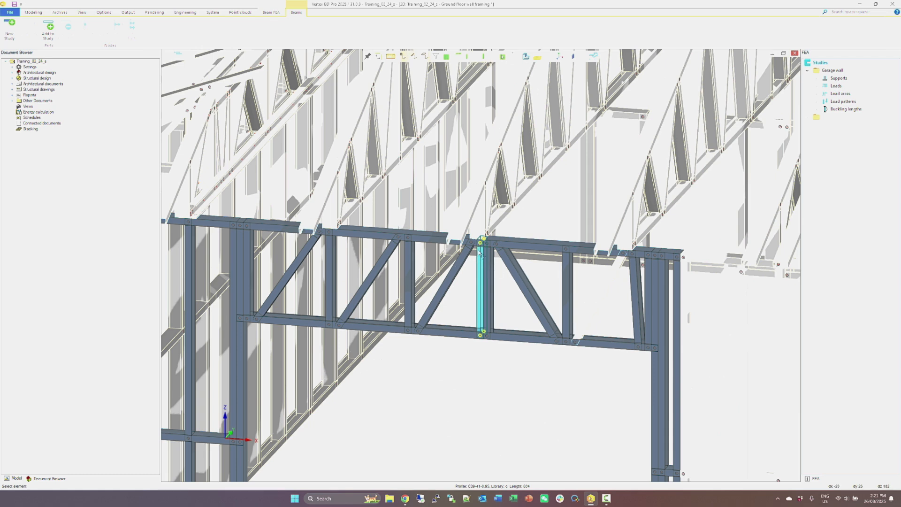
{"action": "right_click", "coordinate": [486, 272]}
{"action": "left_click", "coordinate": [509, 310]}
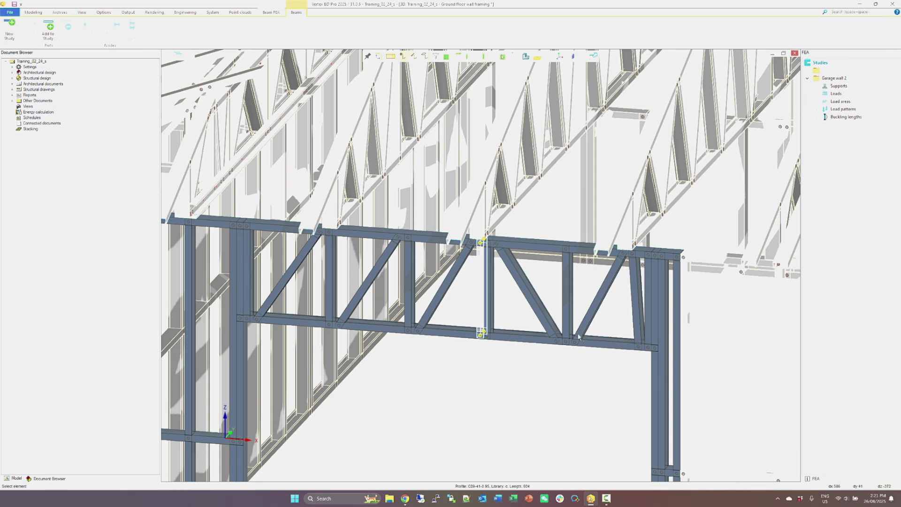
Add the copied central vertical web member to the Garage wall 2 study.
{"action": "scroll", "coordinate": [578, 336], "scroll_direction": "down", "scroll_amount": 3}
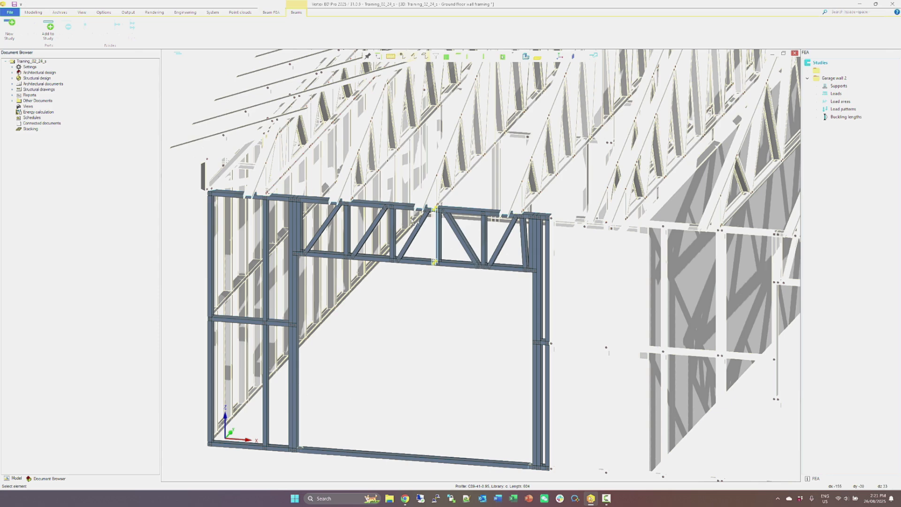
{"action": "left_click", "coordinate": [193, 118]}
{"action": "scroll", "coordinate": [480, 265], "scroll_direction": "up", "scroll_amount": 5}
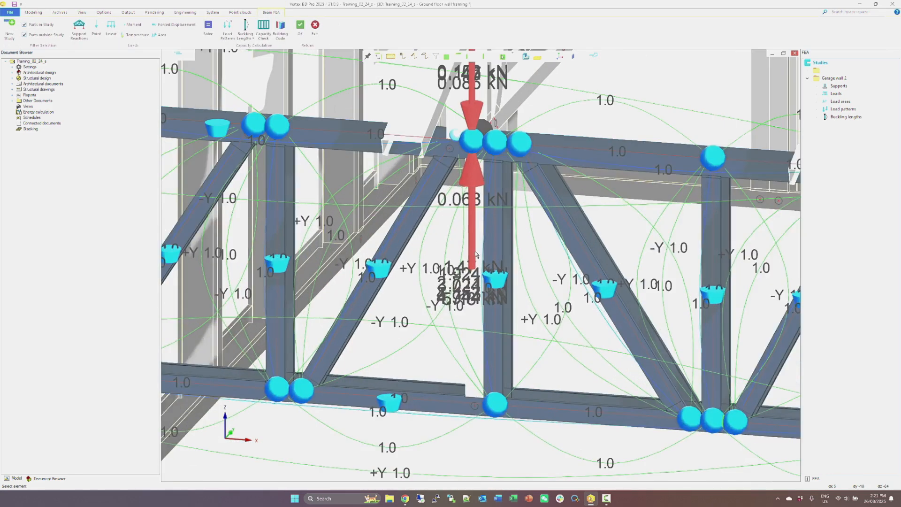
{"action": "left_click", "coordinate": [478, 238]}
{"action": "left_click", "coordinate": [480, 232]}
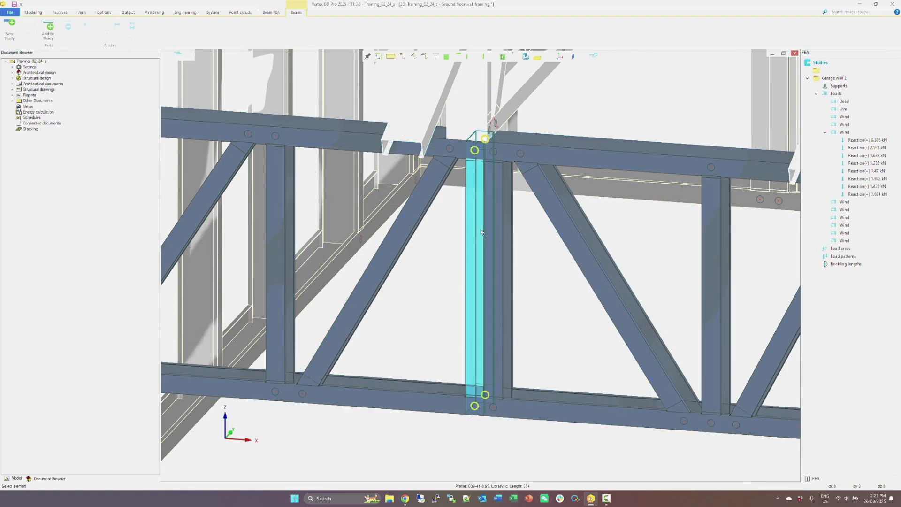
{"action": "right_click", "coordinate": [479, 232]}
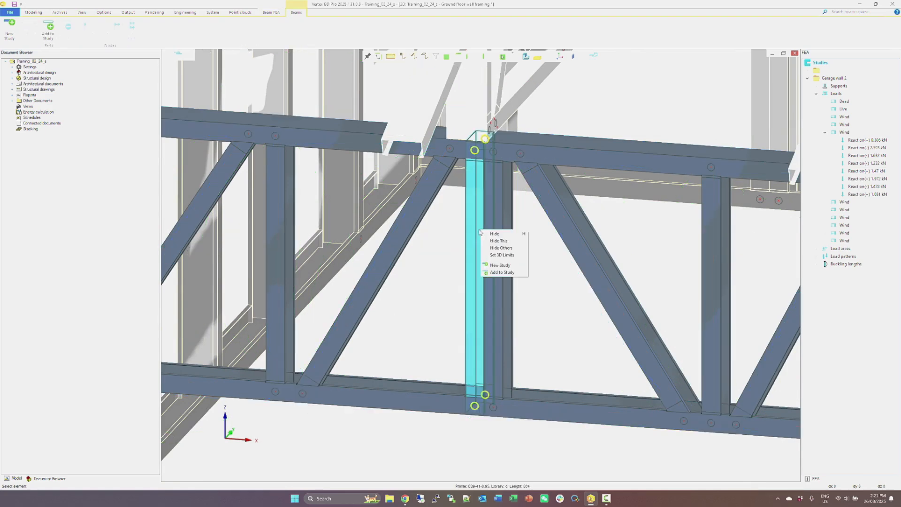
{"action": "left_click", "coordinate": [495, 272]}
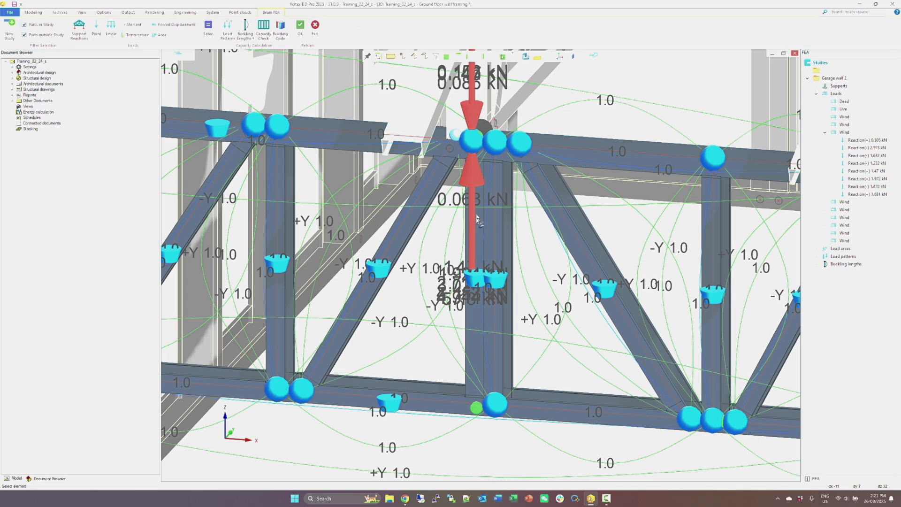
Select the added vertical, the adjoining diagonal and the header's top and bottom chords, and link them in the study.
{"action": "left_click", "coordinate": [481, 228]}
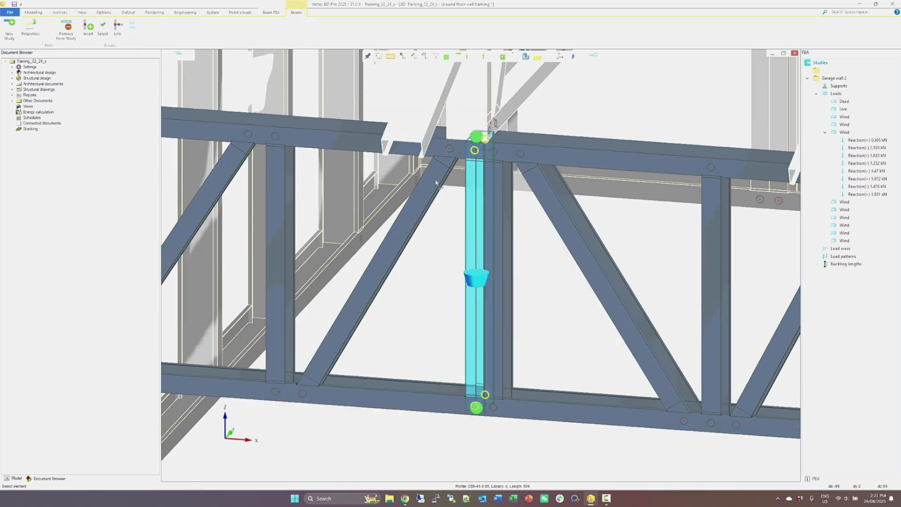
{"action": "left_click", "coordinate": [535, 157]}
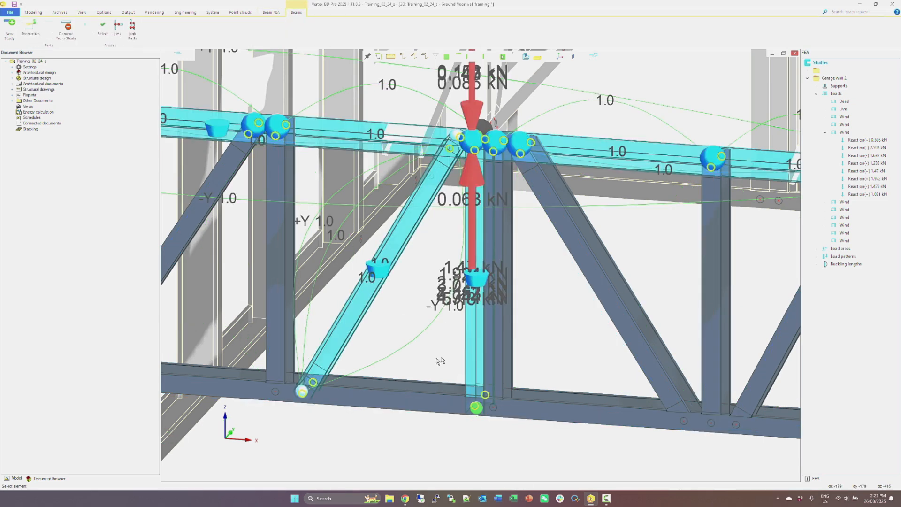
{"action": "left_click", "coordinate": [425, 385]}
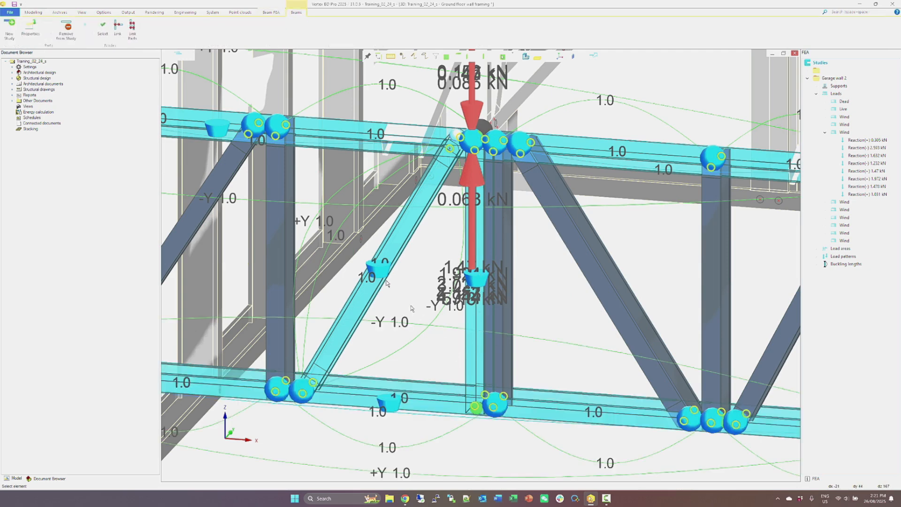
{"action": "left_click", "coordinate": [118, 29]}
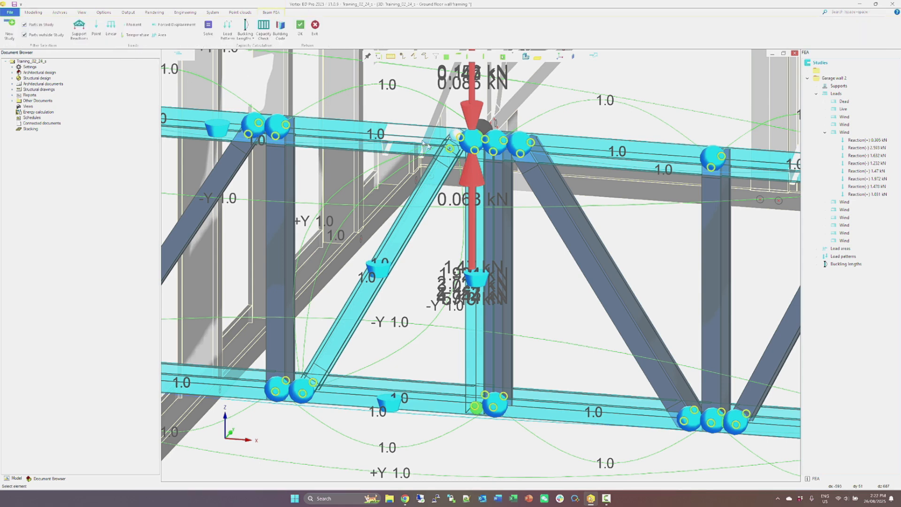
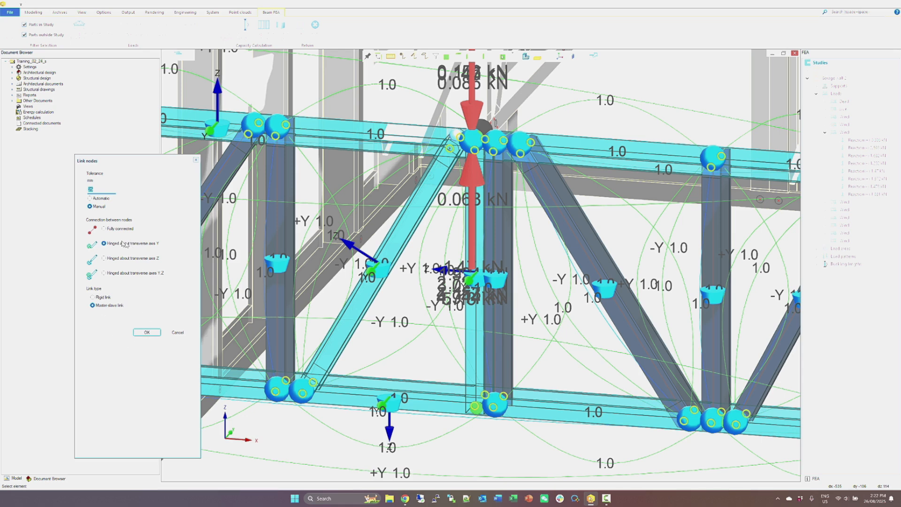
Apply the node links with a 25 mm manual tolerance, hinged about transverse axis Y, as a master-slave link, and unlink the existing links.
{"action": "left_click", "coordinate": [145, 332]}
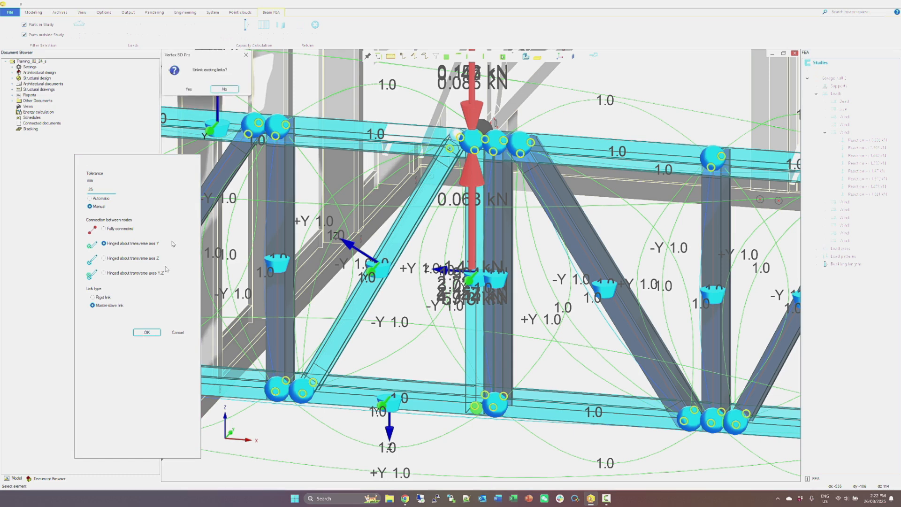
{"action": "left_click", "coordinate": [188, 89]}
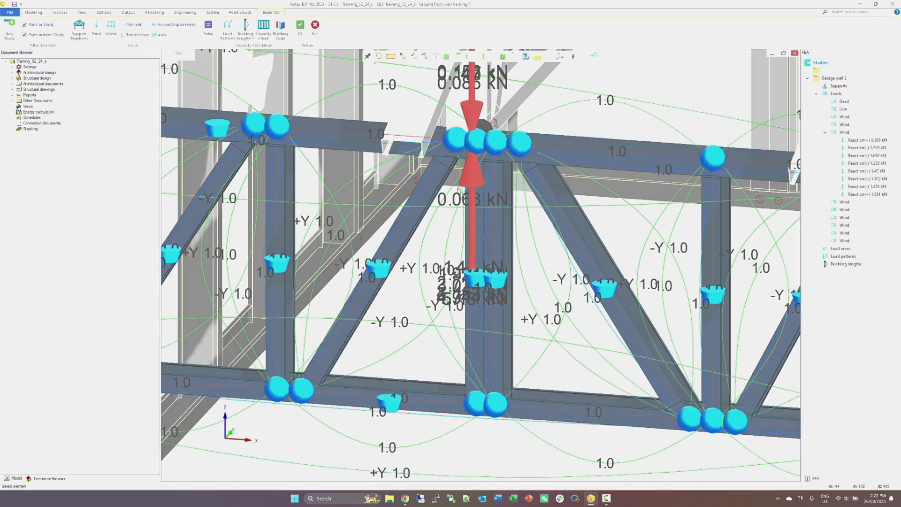
Define buckling lengths by members for the added central vertical, with effective length factors of 1.0 about all axes.
{"action": "left_click", "coordinate": [482, 232]}
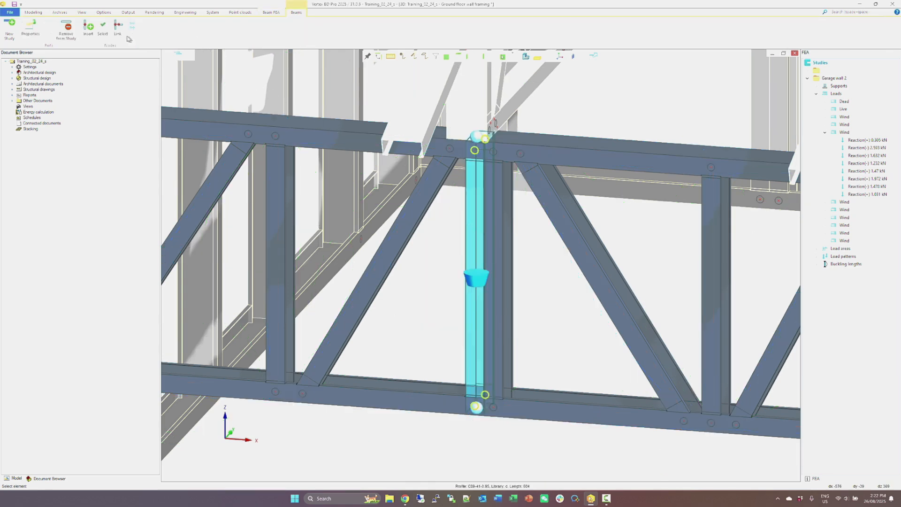
{"action": "right_click", "coordinate": [481, 194]}
{"action": "left_click", "coordinate": [503, 260]}
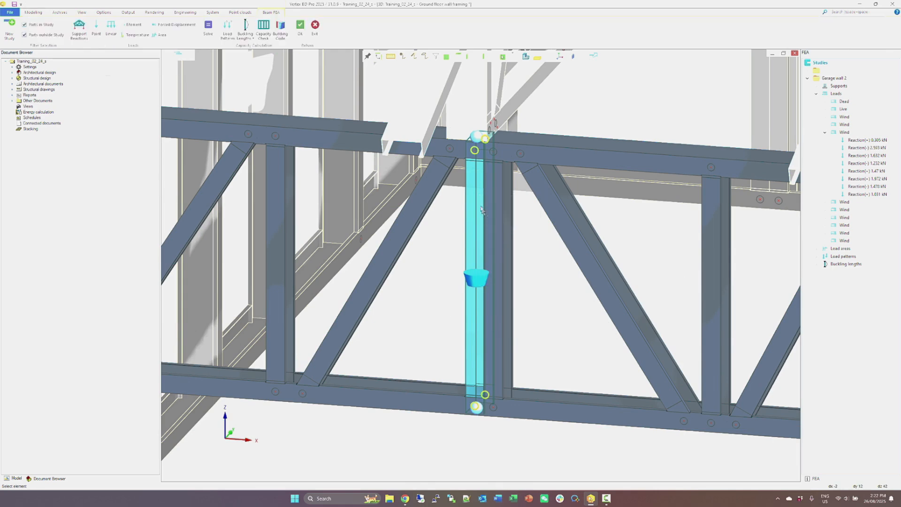
{"action": "left_click", "coordinate": [245, 33]}
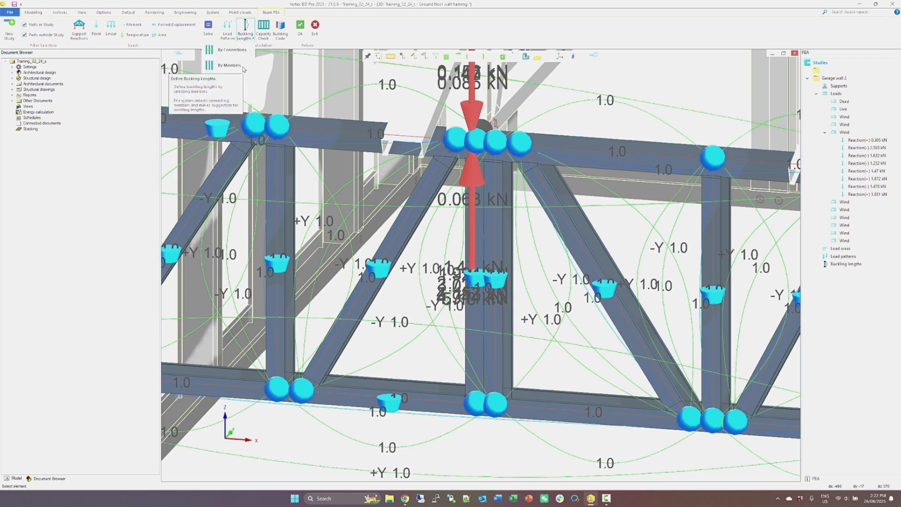
{"action": "left_click", "coordinate": [243, 69]}
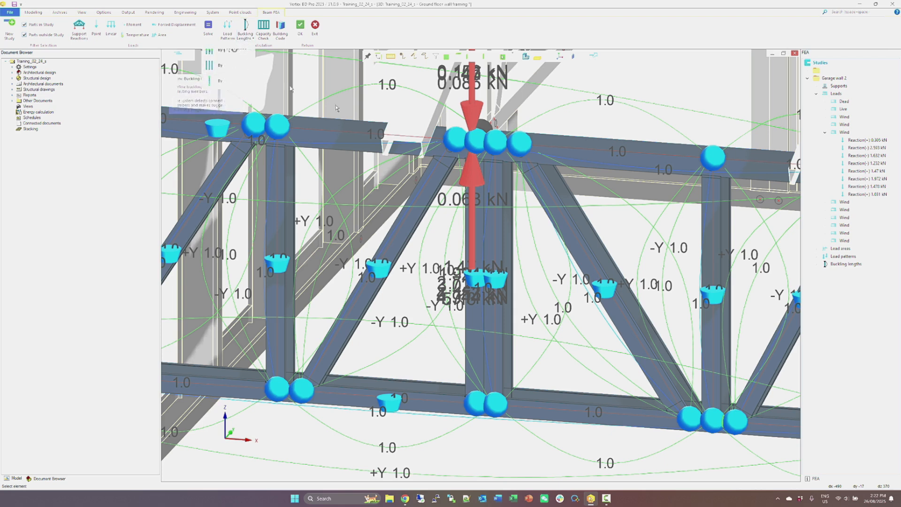
{"action": "left_click", "coordinate": [470, 220]}
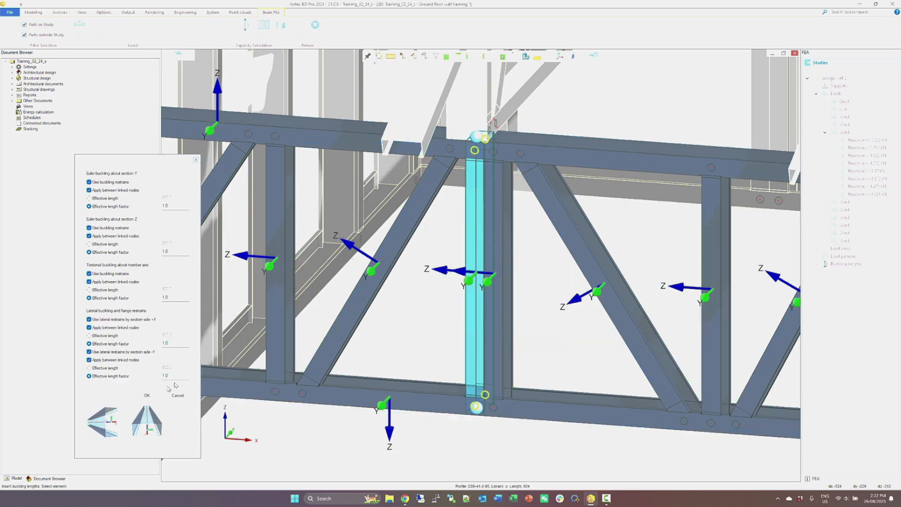
{"action": "left_click", "coordinate": [147, 396]}
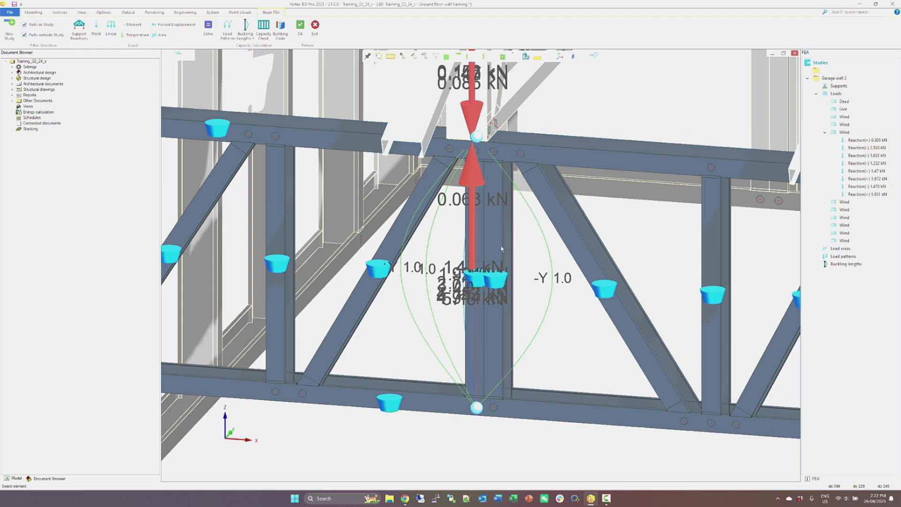
Examine the load patterns and the wind load area's properties in the Garage wall 2 study.
{"action": "scroll", "coordinate": [501, 246], "scroll_direction": "down", "scroll_amount": 3}
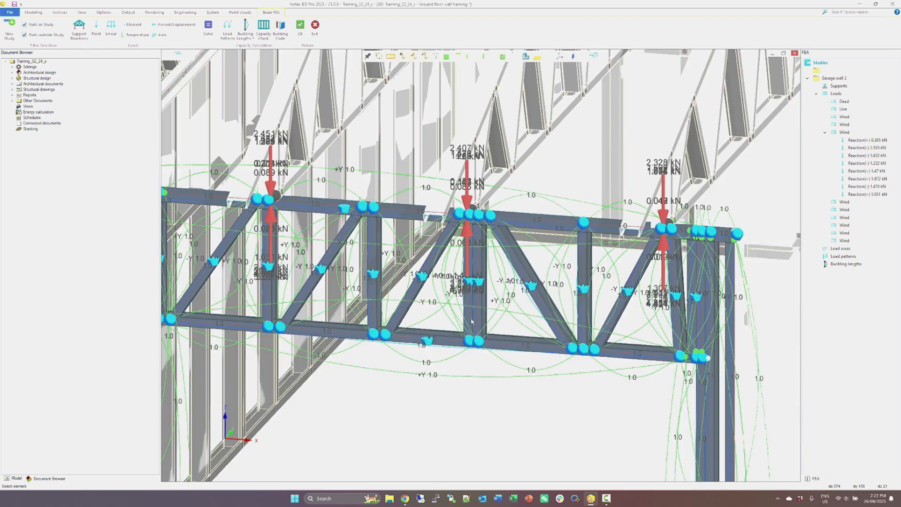
{"action": "scroll", "coordinate": [471, 321], "scroll_direction": "down", "scroll_amount": 1}
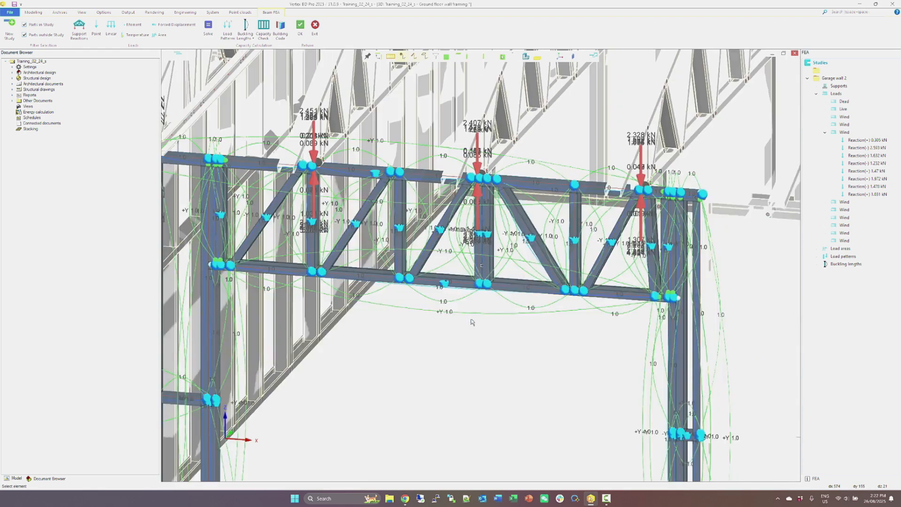
{"action": "left_click", "coordinate": [816, 257]}
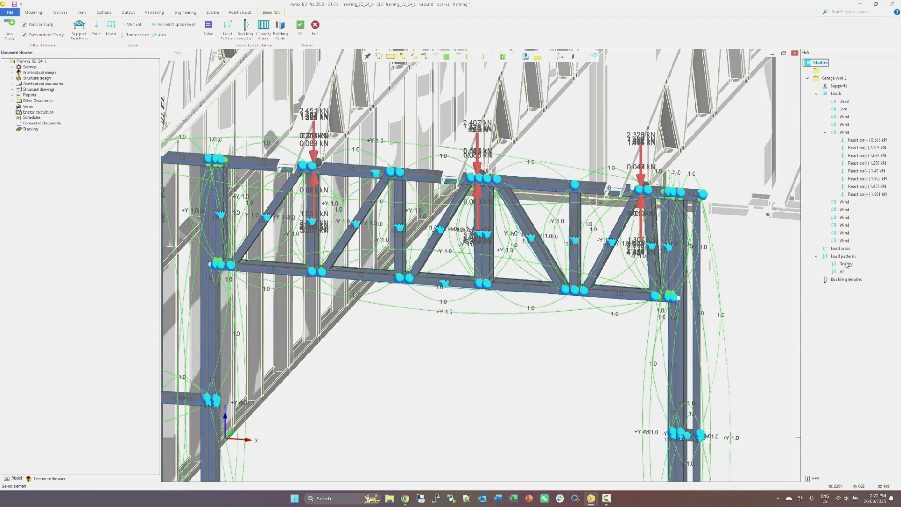
{"action": "left_click", "coordinate": [817, 249]}
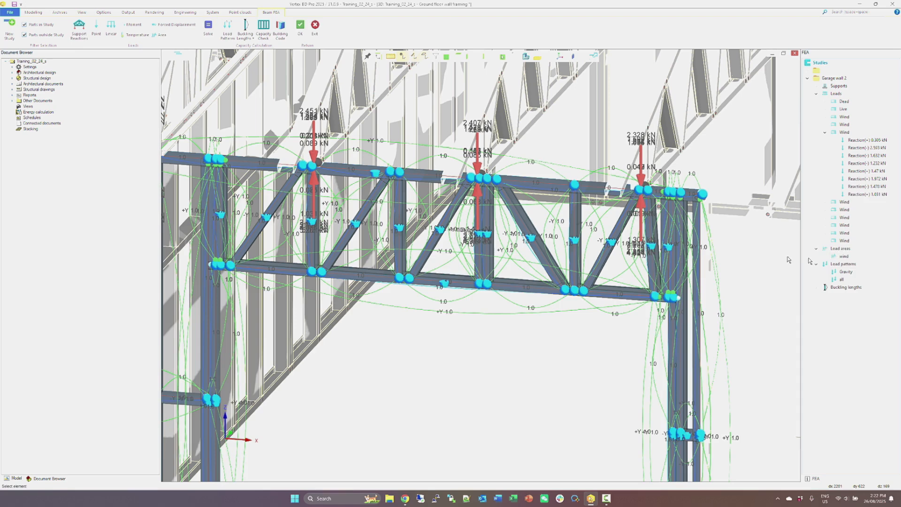
{"action": "double_click", "coordinate": [845, 256]}
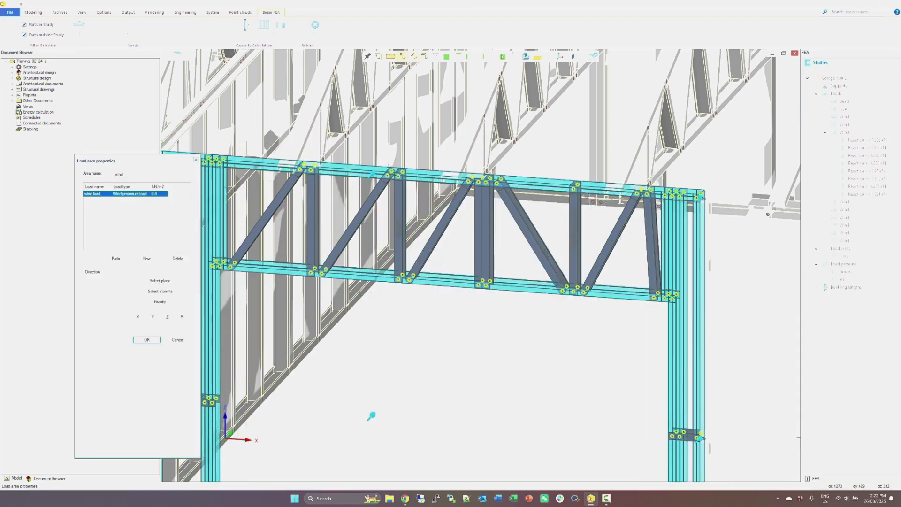
{"action": "left_click", "coordinate": [170, 341]}
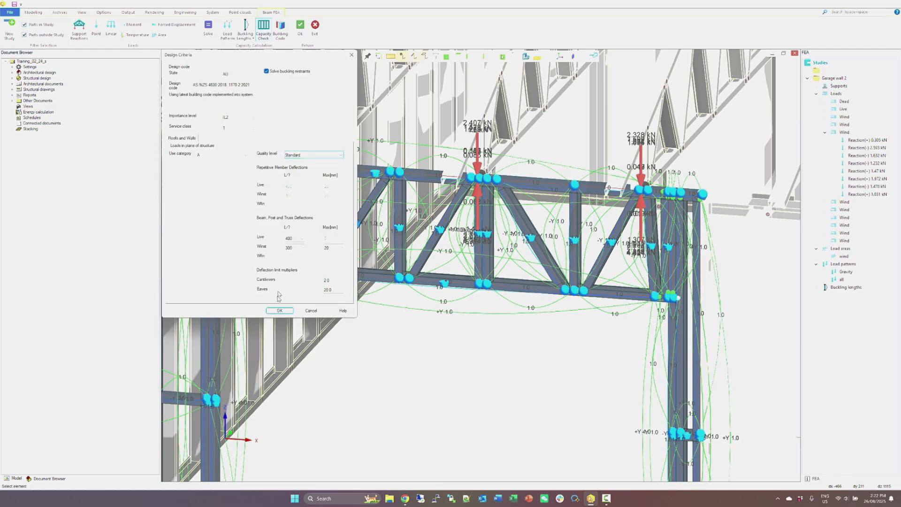
Run the capacity check with the Standard quality level and solved buckling restraints, and examine the calculation message.
{"action": "left_click", "coordinate": [277, 310]}
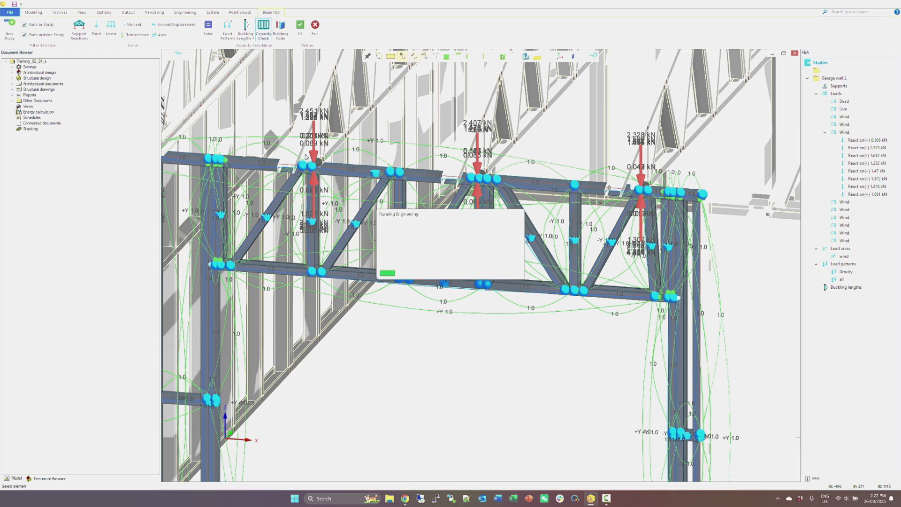
{"action": "left_click", "coordinate": [144, 184]}
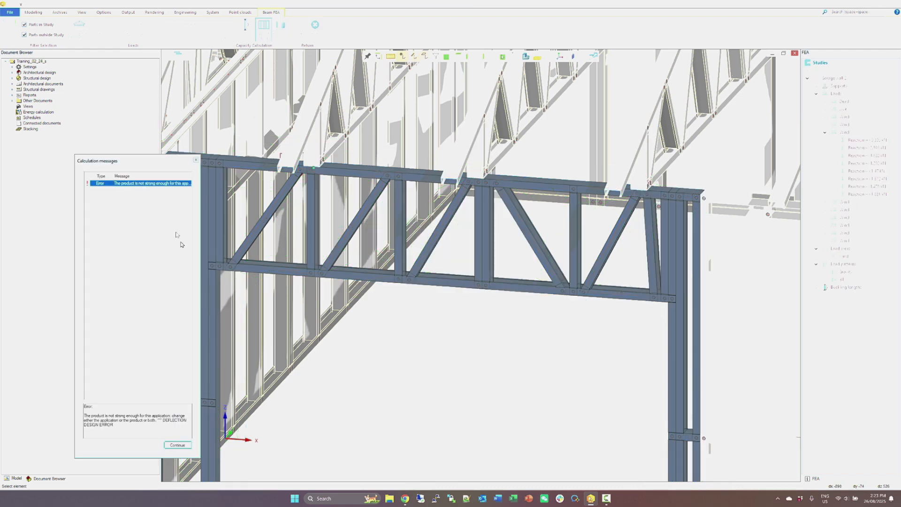
{"action": "scroll", "coordinate": [314, 170], "scroll_direction": "up", "scroll_amount": 5}
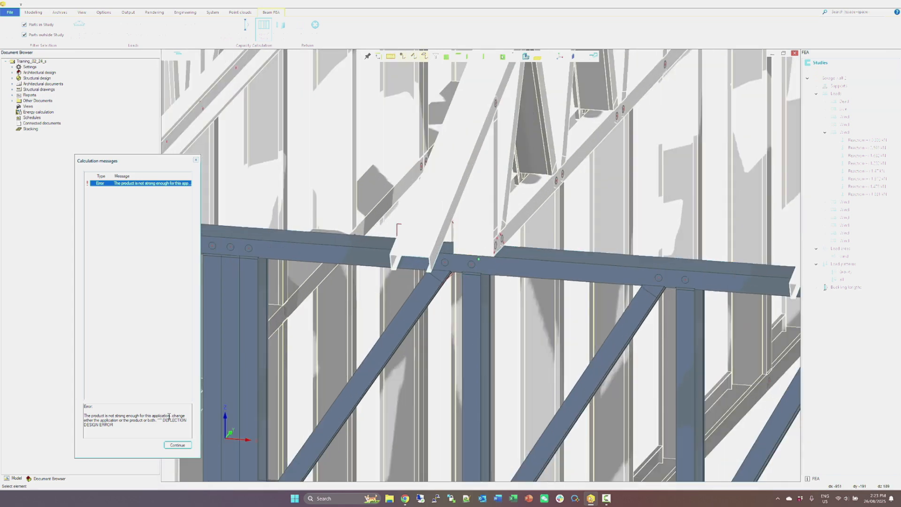
{"action": "left_click_drag", "start_coordinate": [163, 419], "coordinate": [176, 431]}
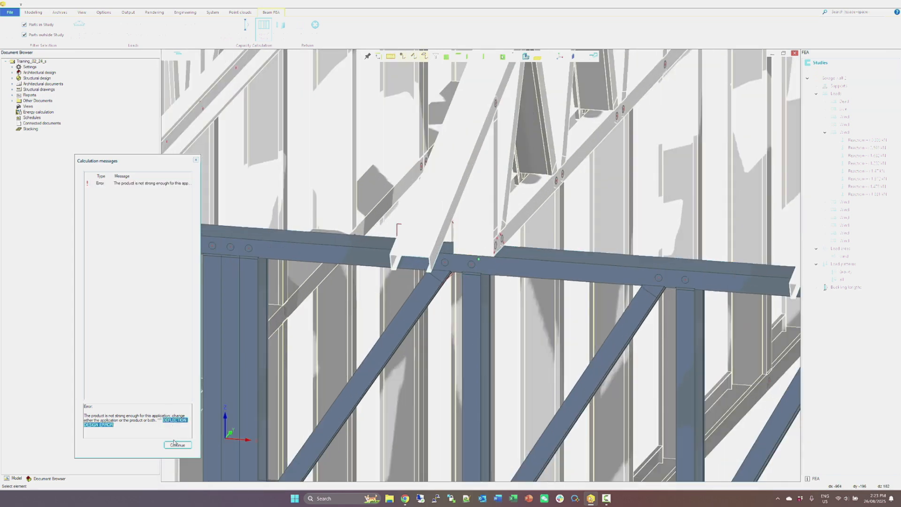
{"action": "scroll", "coordinate": [347, 385], "scroll_direction": "down", "scroll_amount": 2}
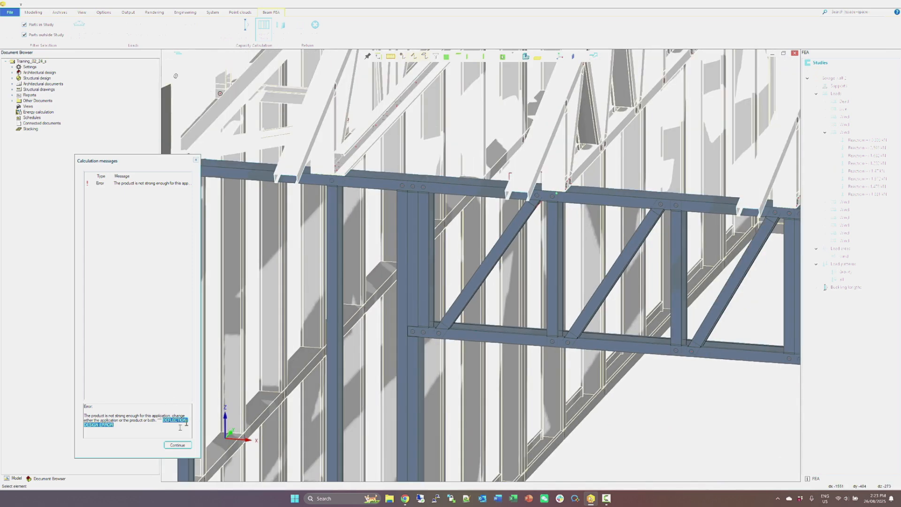
{"action": "left_click", "coordinate": [176, 445]}
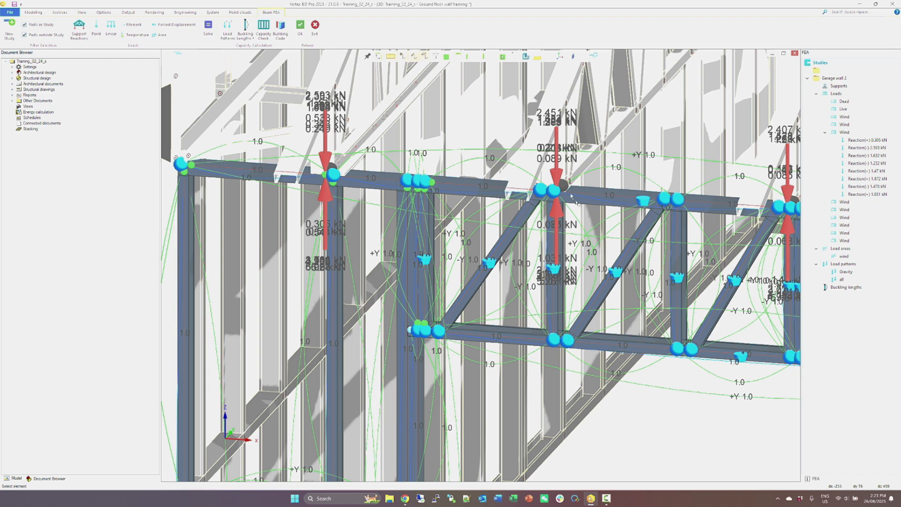
Accept and leave the FEA study, and inspect the header's top chord in the wall framing model.
{"action": "left_click", "coordinate": [300, 26]}
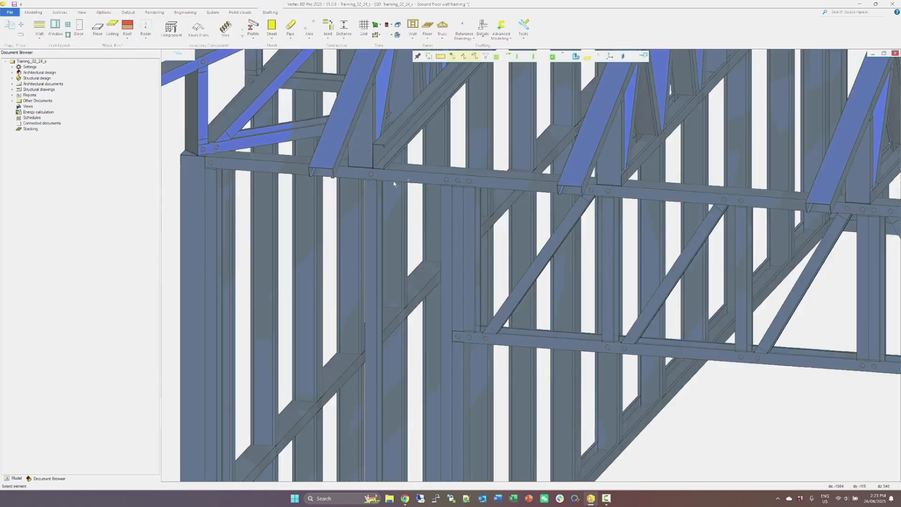
{"action": "left_click", "coordinate": [507, 184]}
{"action": "scroll", "coordinate": [588, 275], "scroll_direction": "down", "scroll_amount": 2}
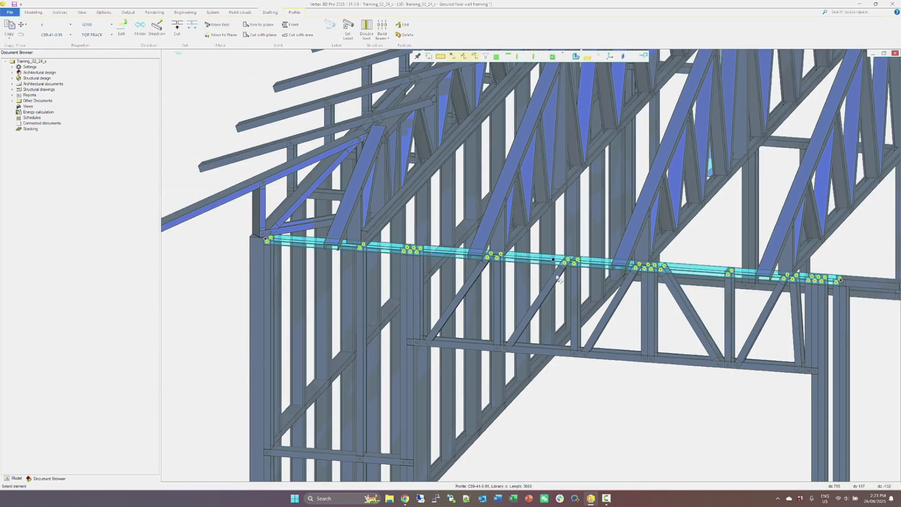
{"action": "scroll", "coordinate": [559, 278], "scroll_direction": "up", "scroll_amount": 2}
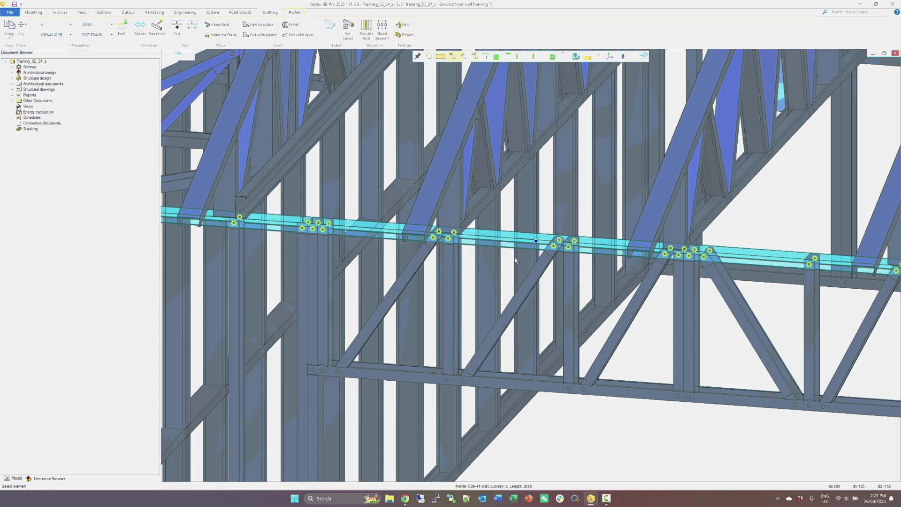
{"action": "key", "text": "Escape"}
Copy the vertical web member under the truss left of the header's centre, placing the copy directly against its right side.
{"action": "left_click", "coordinate": [452, 278]}
{"action": "right_click", "coordinate": [451, 278]}
{"action": "mouse_move", "coordinate": [472, 368]}
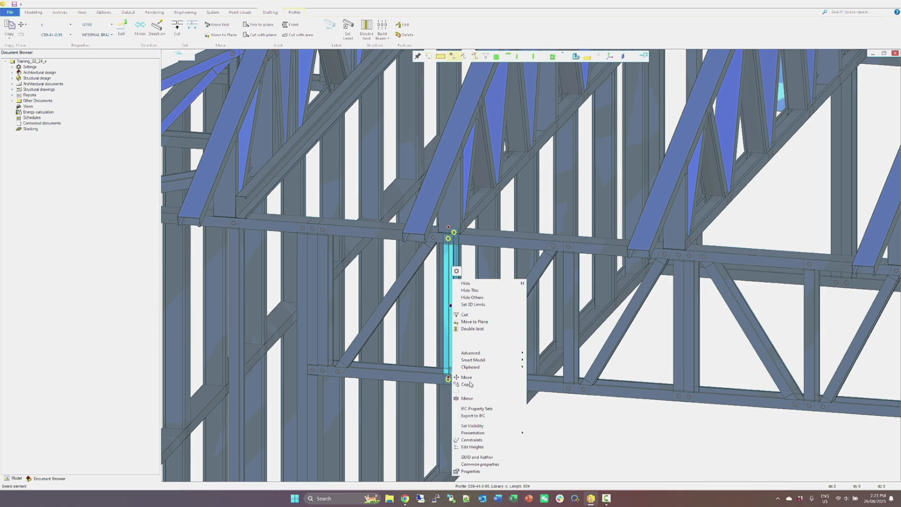
{"action": "left_click", "coordinate": [468, 384]}
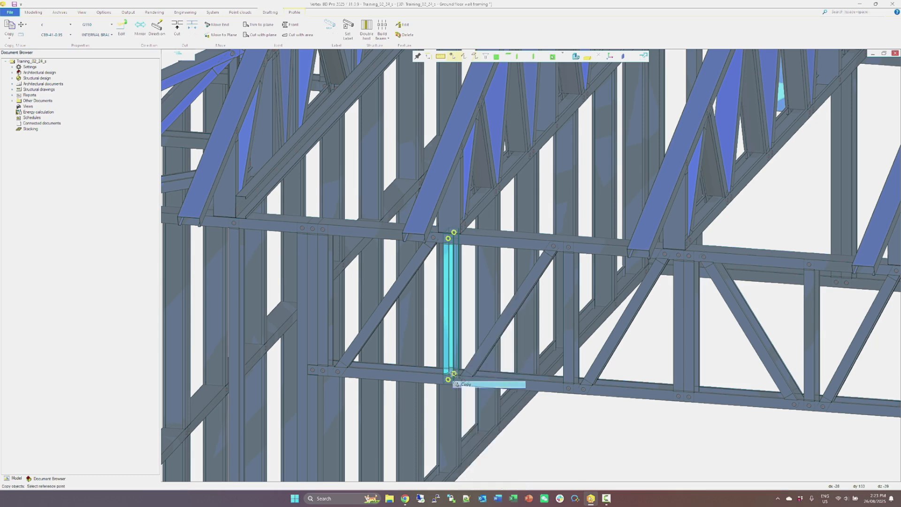
{"action": "scroll", "coordinate": [444, 375], "scroll_direction": "up", "scroll_amount": 5}
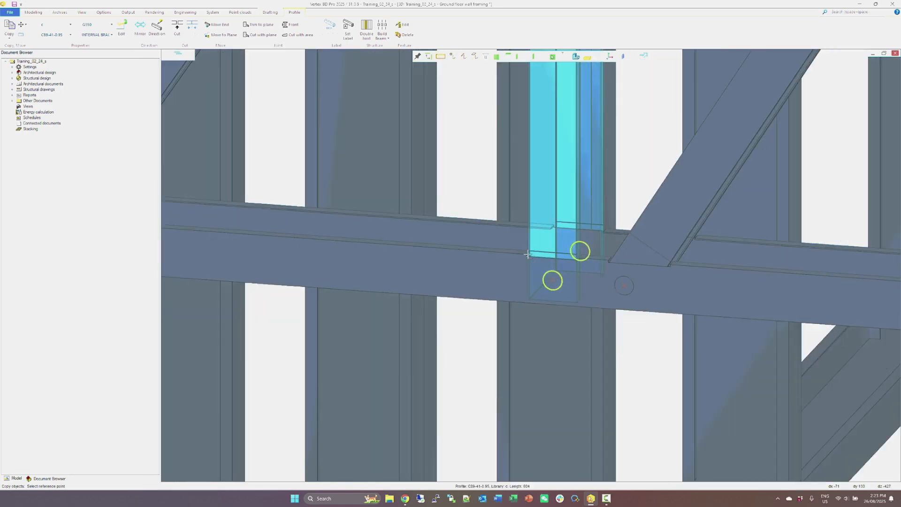
{"action": "left_click", "coordinate": [529, 252]}
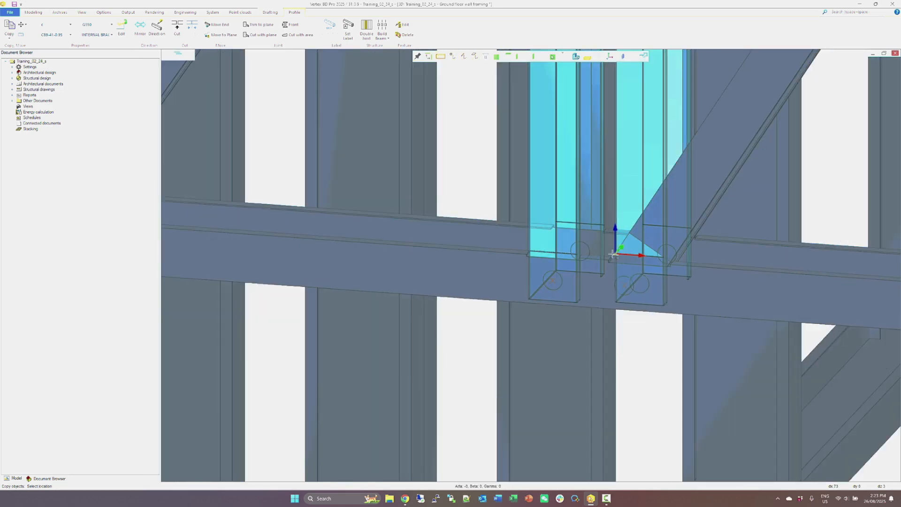
{"action": "left_click", "coordinate": [578, 254]}
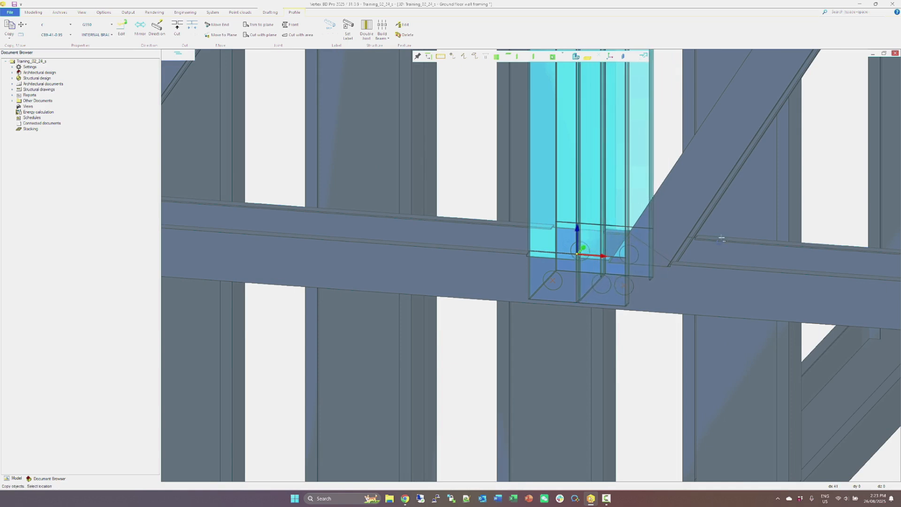
Move the adjoining diagonal's lower end along the bottom chord, clear of the copied vertical, and remove its present joints.
{"action": "left_click", "coordinate": [668, 233]}
{"action": "left_click", "coordinate": [624, 285]}
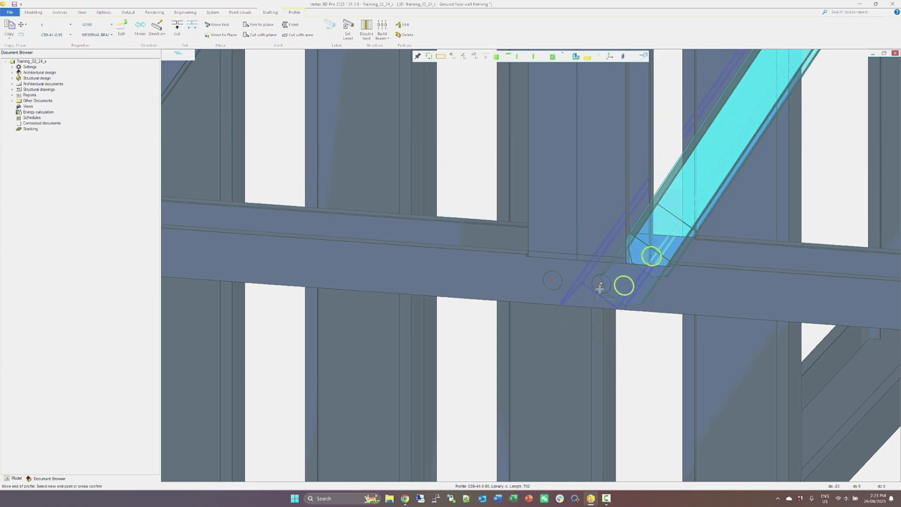
{"action": "left_click", "coordinate": [699, 294]}
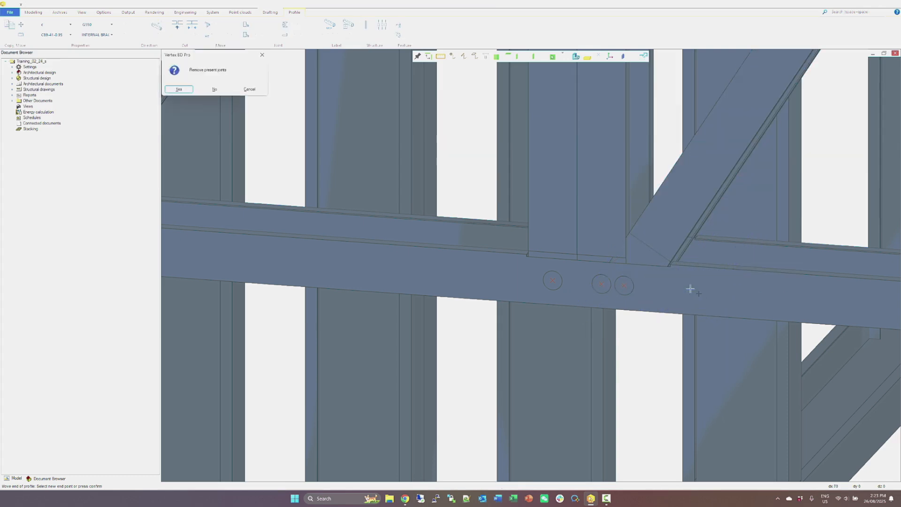
{"action": "key", "text": "Return"}
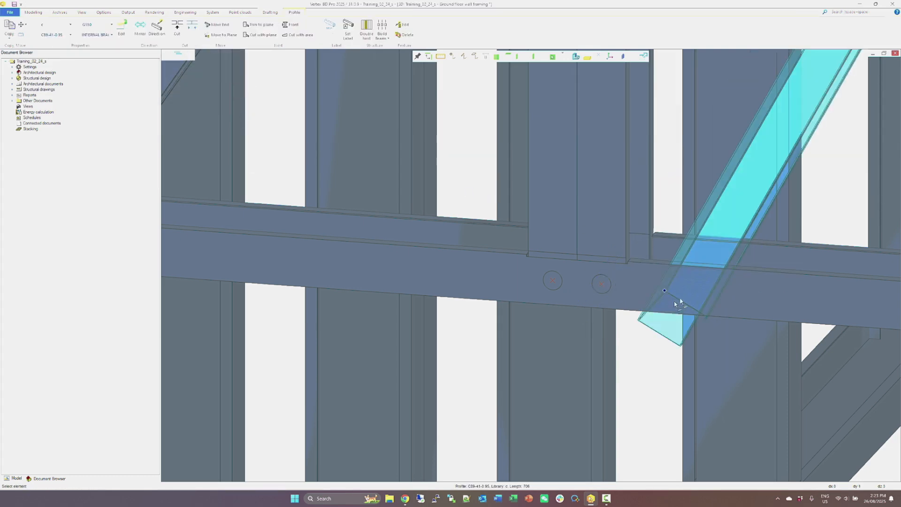
Add a swaged joint between the shifted diagonal's lower end and the header's bottom chord, accepting the joint settings.
{"action": "key", "text": "Escape"}
{"action": "middle_click_drag", "start_coordinate": [635, 283], "coordinate": [626, 279]}
{"action": "right_click", "coordinate": [636, 270]}
{"action": "left_click", "coordinate": [649, 263]}
{"action": "left_click", "coordinate": [653, 279]}
{"action": "right_click", "coordinate": [711, 228]}
{"action": "left_click", "coordinate": [719, 232]}
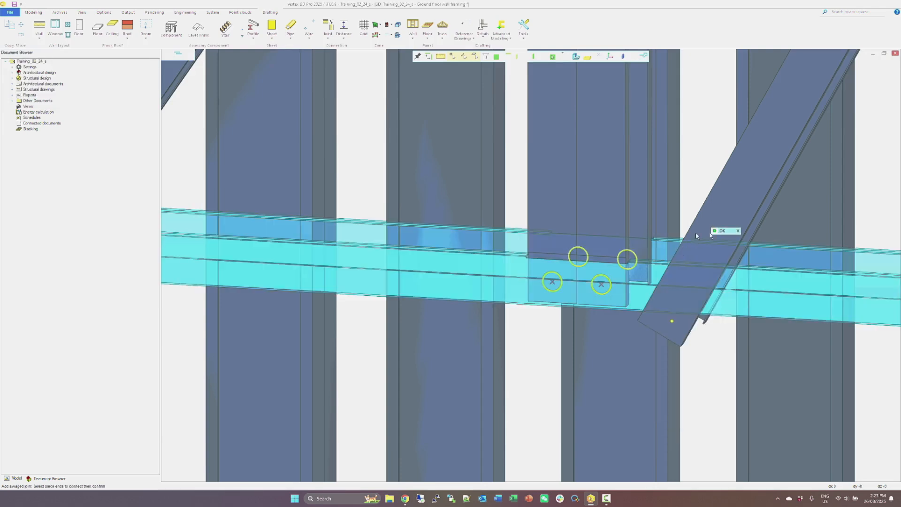
{"action": "left_click", "coordinate": [236, 195]}
{"action": "key", "text": "Escape"}
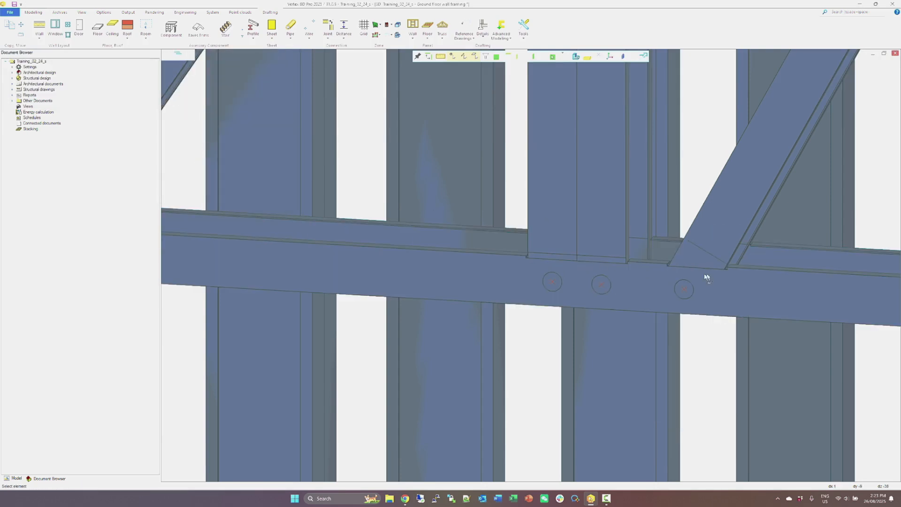
Reopen the beam and frame FEA, activate the Garage wall 2 study and add the copied header vertical to it.
{"action": "scroll", "coordinate": [588, 211], "scroll_direction": "down", "scroll_amount": 6}
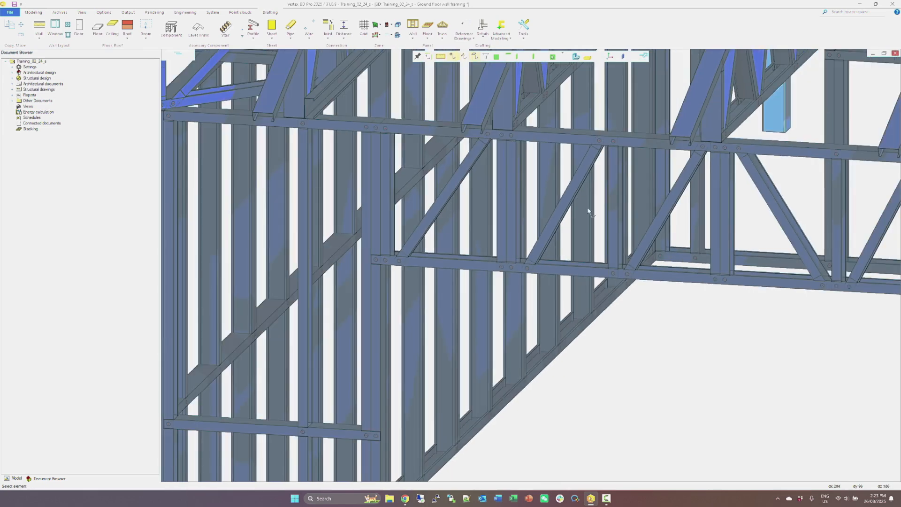
{"action": "right_click", "coordinate": [588, 211]}
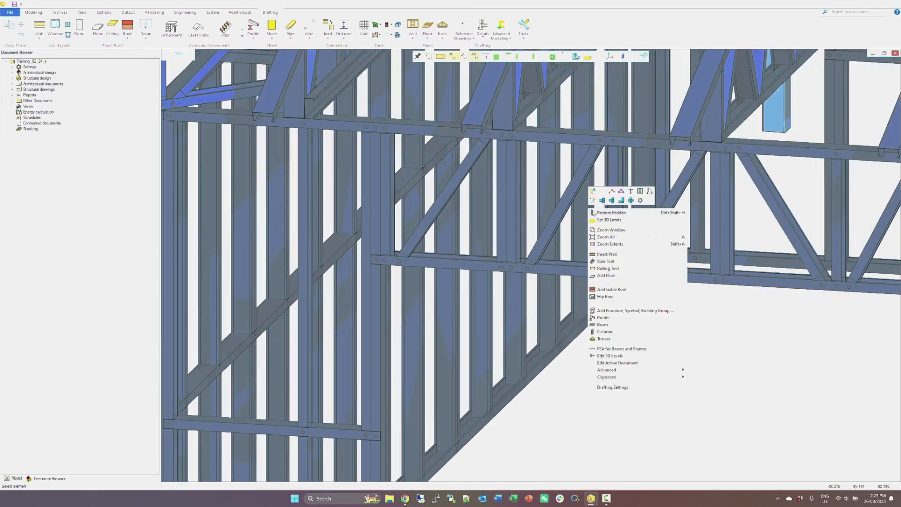
{"action": "left_click", "coordinate": [609, 349]}
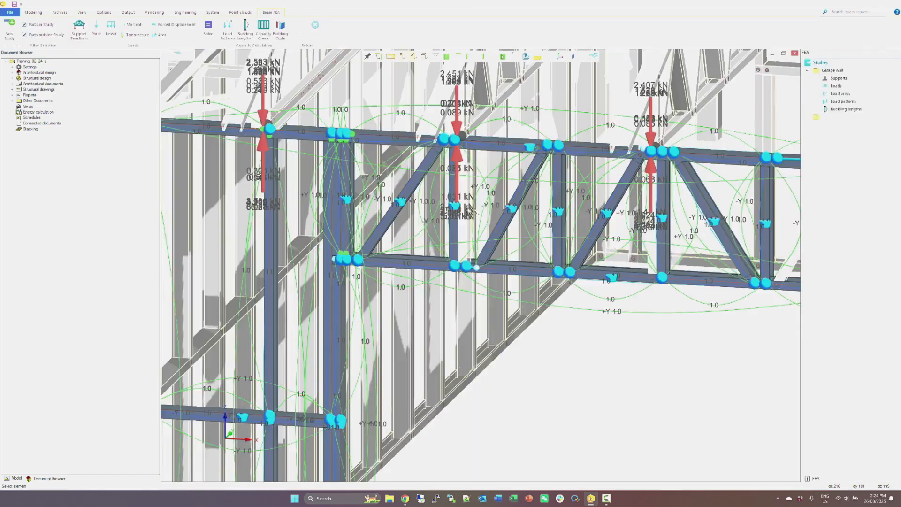
{"action": "left_click", "coordinate": [467, 193]}
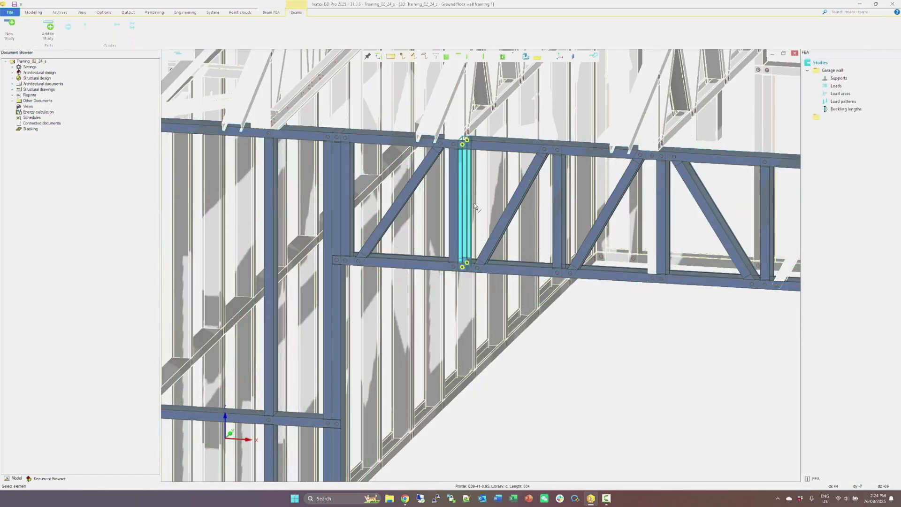
{"action": "right_click", "coordinate": [475, 203]}
{"action": "double_click", "coordinate": [841, 119]}
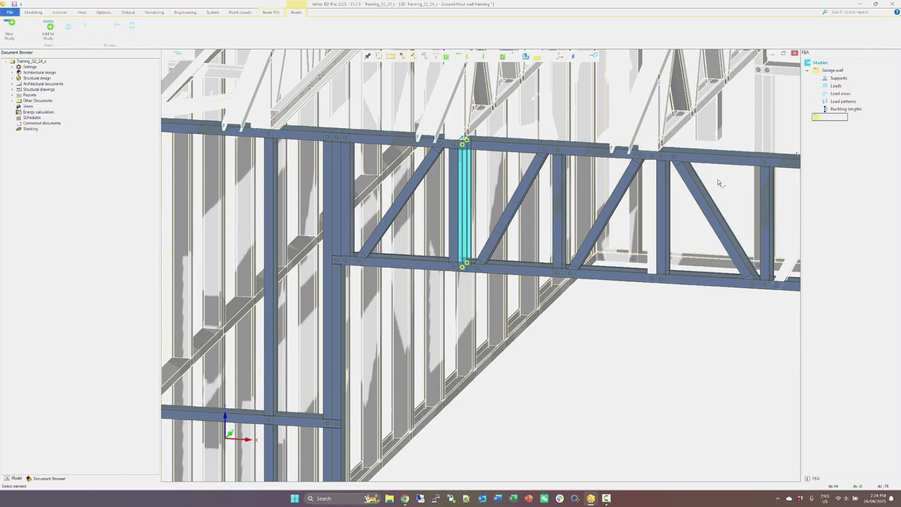
{"action": "right_click", "coordinate": [467, 187]}
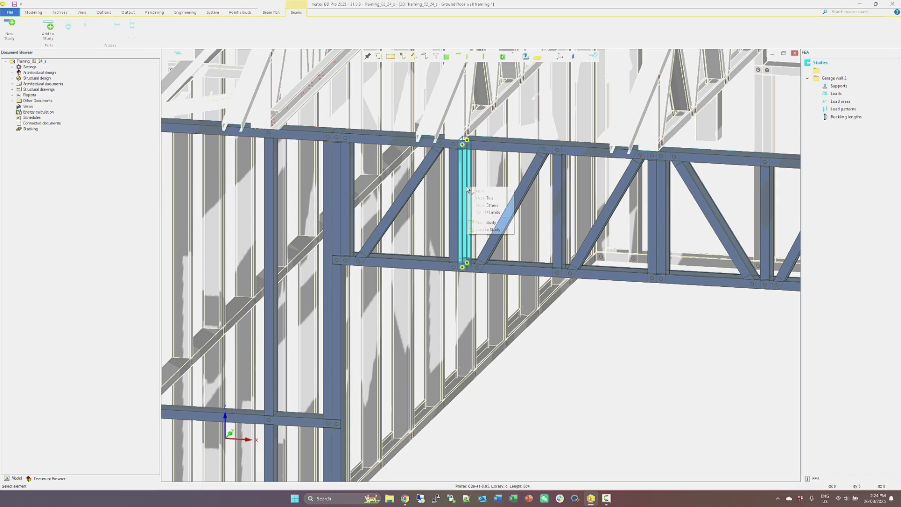
{"action": "left_click", "coordinate": [491, 227]}
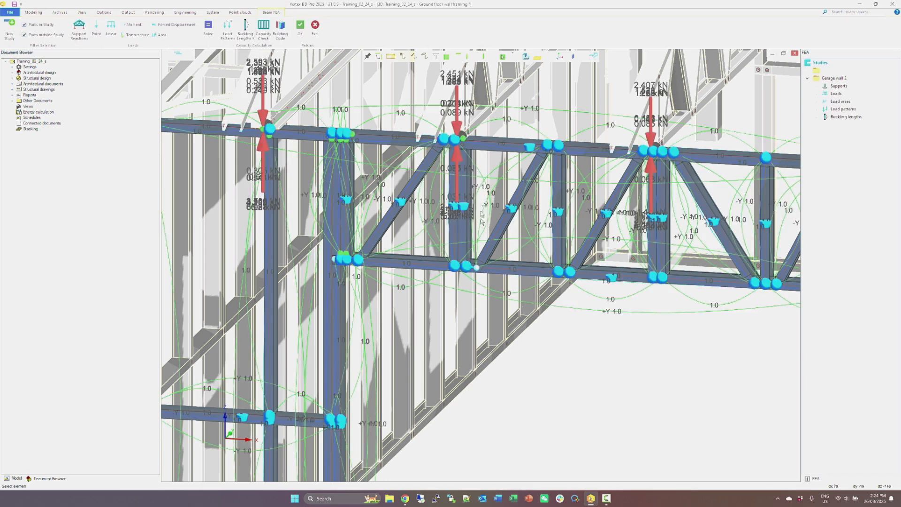
Link the copied vertical and shifted diagonal to both header chords, replacing existing links with master-slave links hinged about transverse axis Y, manual tolerance 25 mm.
{"action": "left_click", "coordinate": [486, 150]}
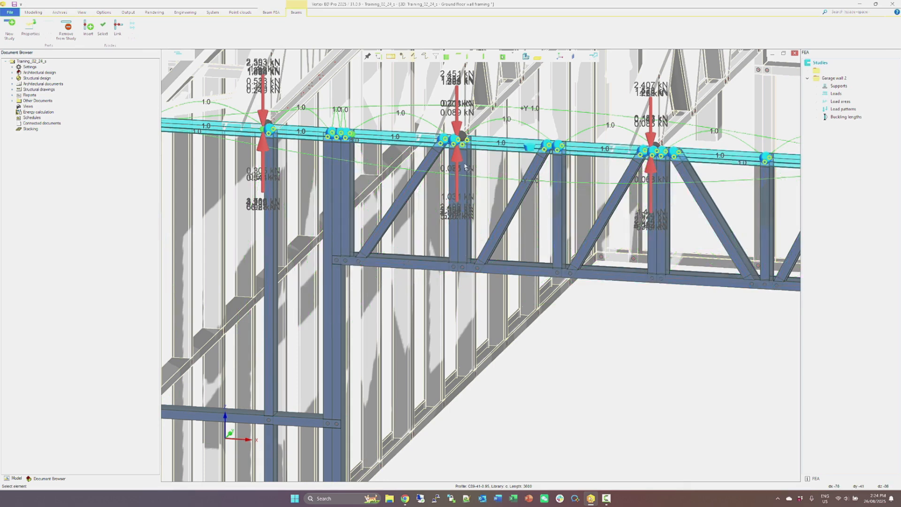
{"action": "left_click", "coordinate": [465, 165]}
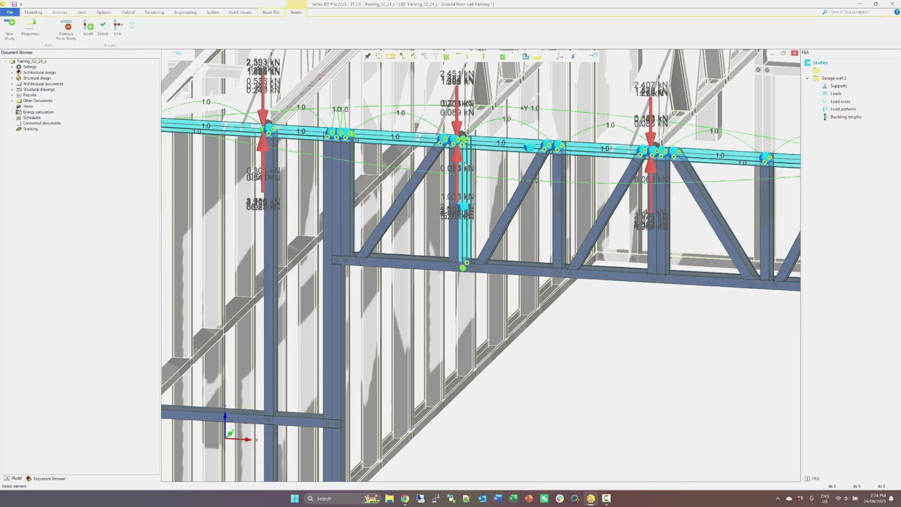
{"action": "left_click", "coordinate": [502, 267]}
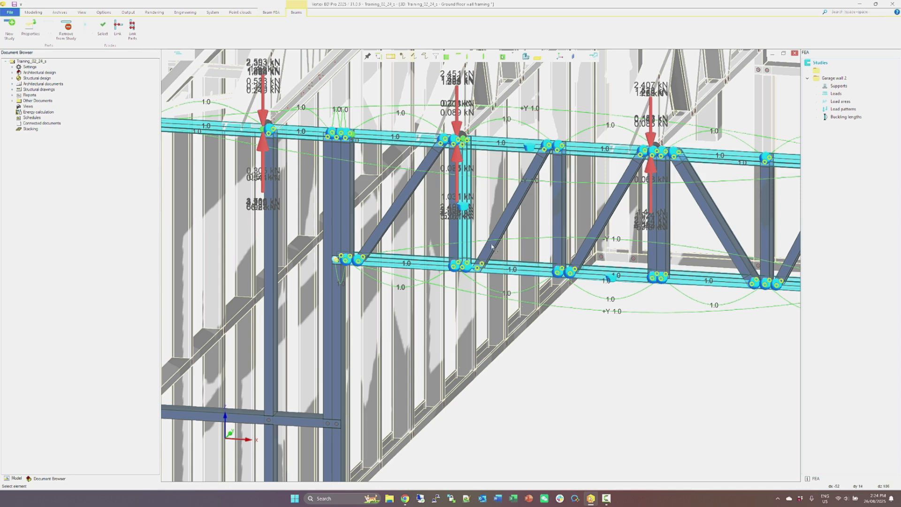
{"action": "left_click", "coordinate": [492, 245]}
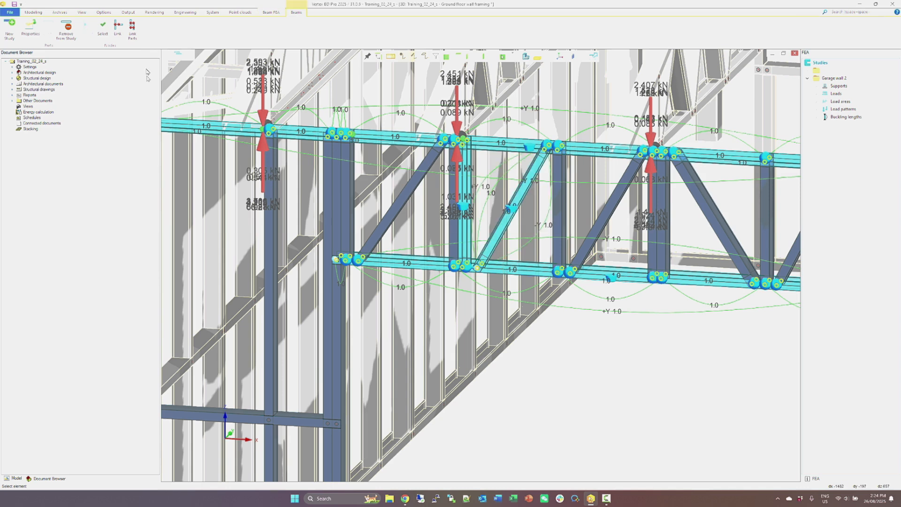
{"action": "left_click", "coordinate": [119, 27]}
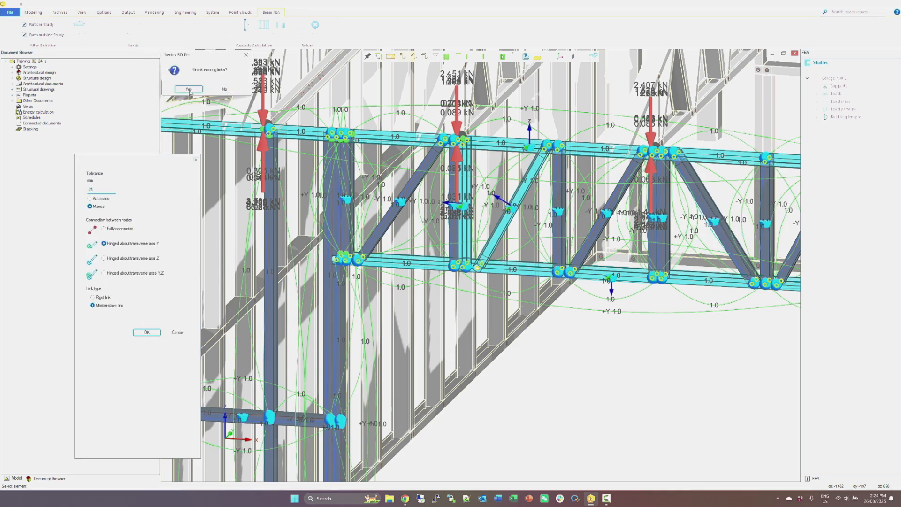
{"action": "left_click", "coordinate": [146, 332]}
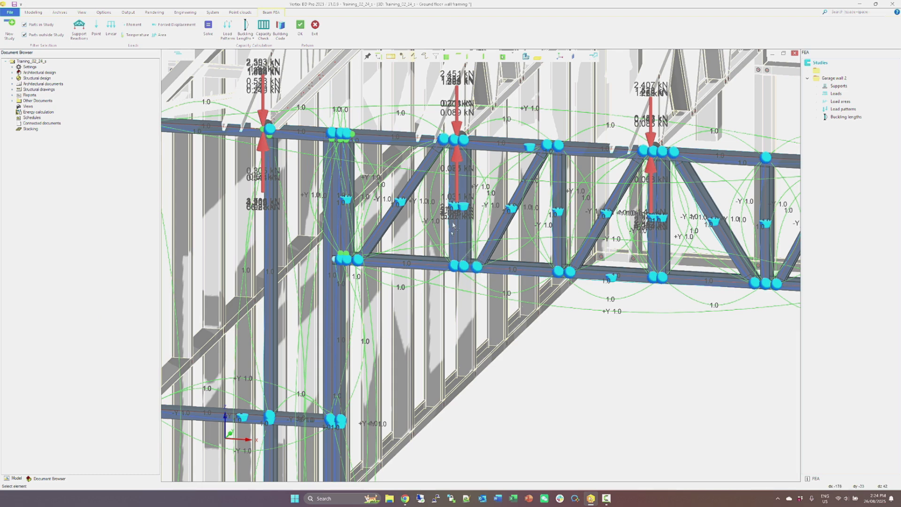
Assign buckling lengths to the copied vertical, using restraints between linked nodes and an effective length factor of 1.0 throughout.
{"action": "left_click", "coordinate": [465, 188]}
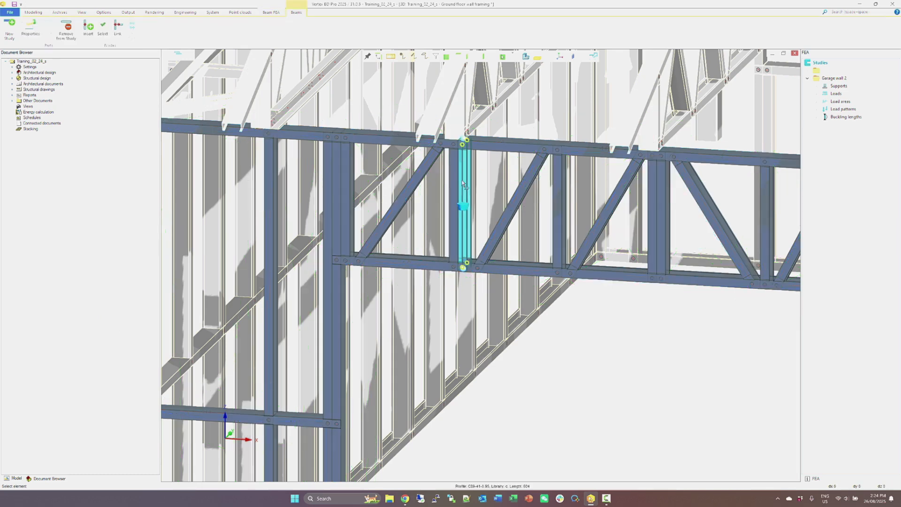
{"action": "left_click", "coordinate": [339, 123]}
{"action": "left_click", "coordinate": [245, 36]}
{"action": "left_click", "coordinate": [245, 66]}
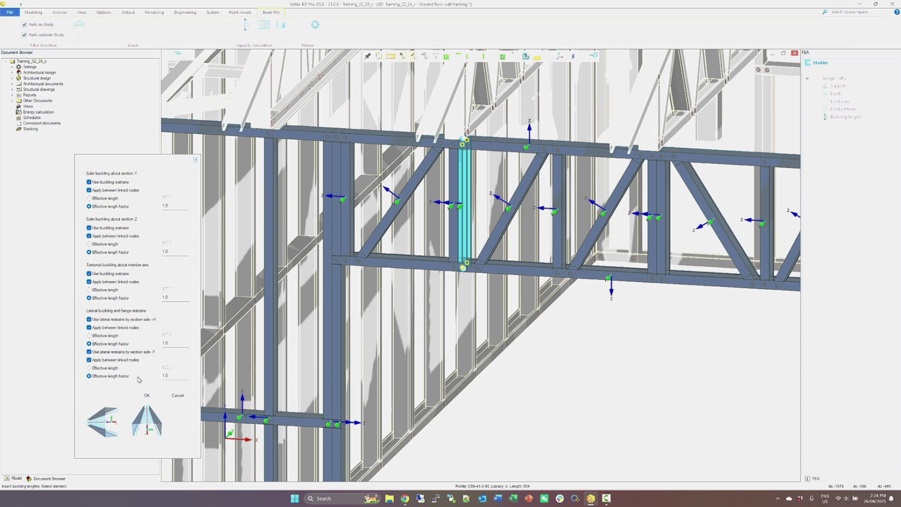
{"action": "left_click", "coordinate": [147, 395]}
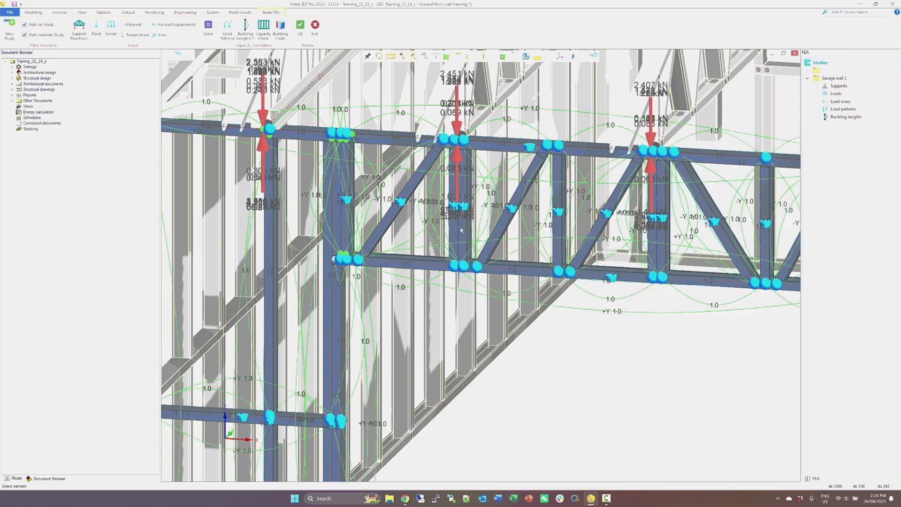
Run the capacity check on the garage wall study and locate the part its calculation message refers to.
{"action": "scroll", "coordinate": [490, 233], "scroll_direction": "down", "scroll_amount": 5}
{"action": "left_click", "coordinate": [269, 34]}
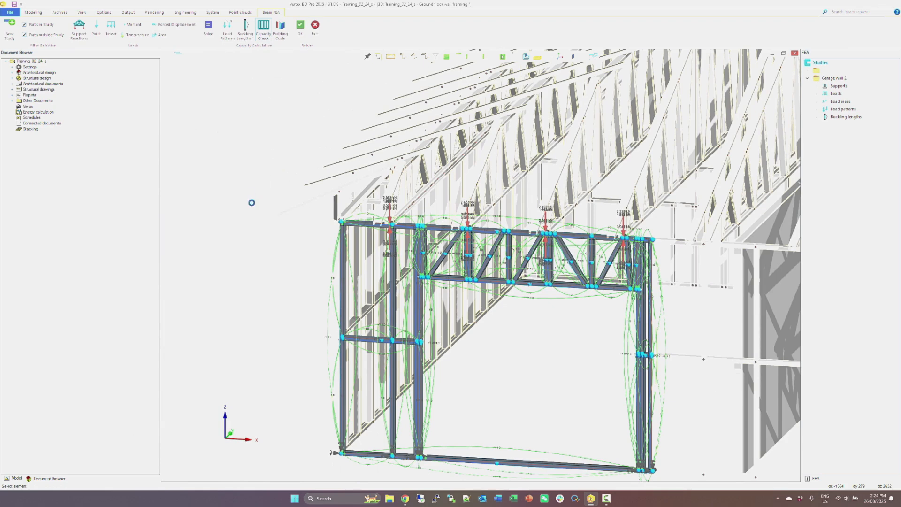
{"action": "left_click", "coordinate": [281, 311]}
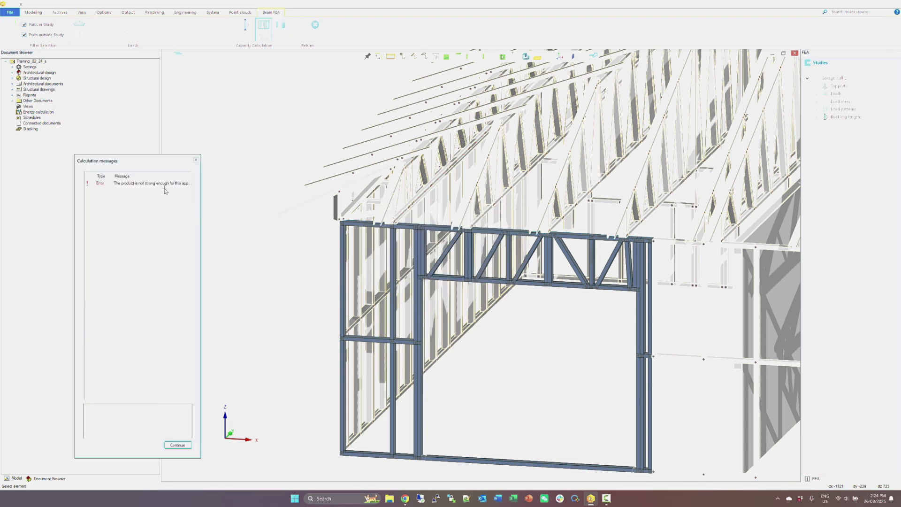
{"action": "left_click", "coordinate": [163, 184]}
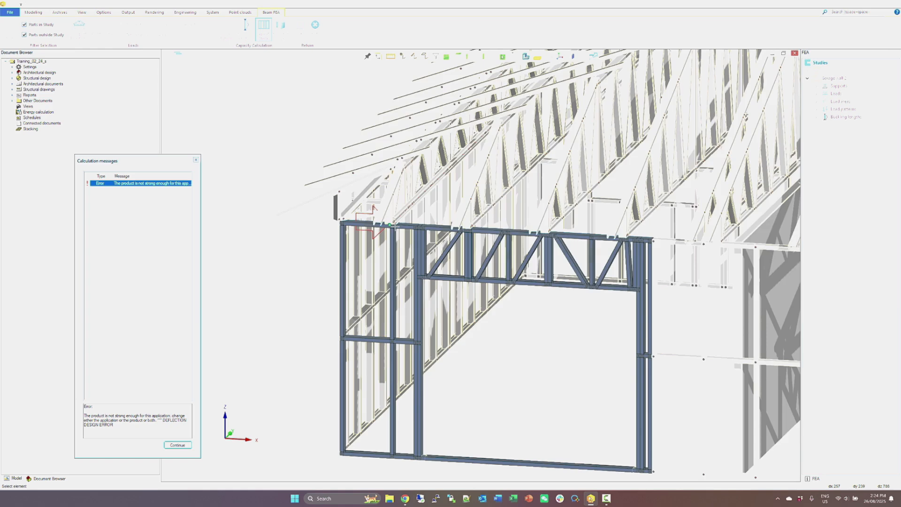
{"action": "scroll", "coordinate": [395, 227], "scroll_direction": "up", "scroll_amount": 4}
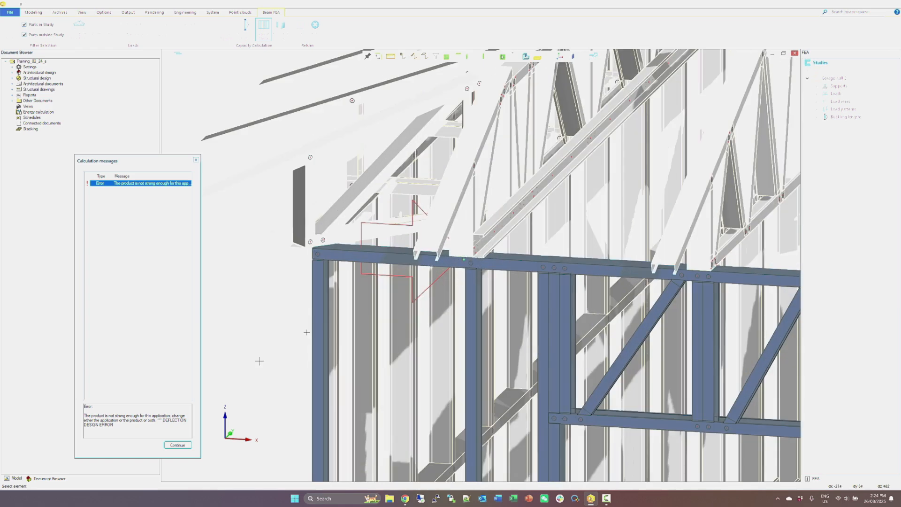
{"action": "left_click", "coordinate": [177, 445]}
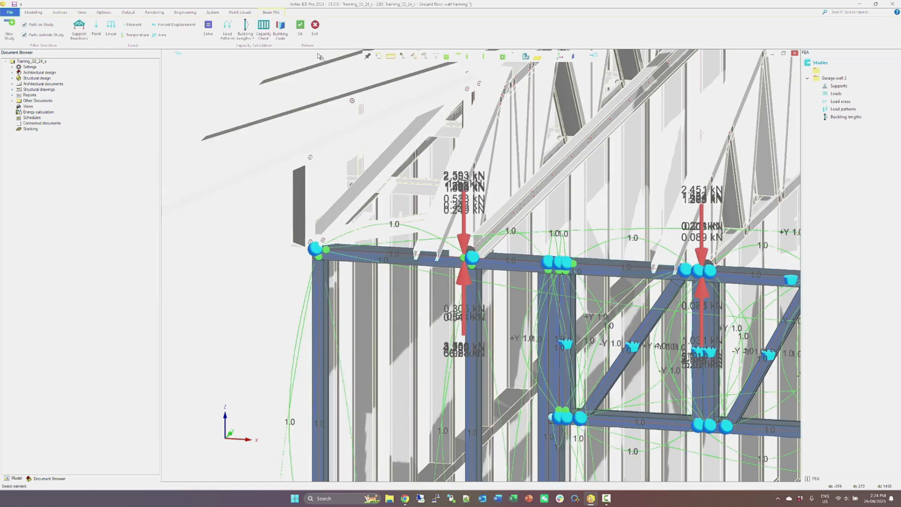
Accept the study and copy the full-height stud under the truss nearest the wall's end post, placing the copy against its end-post side.
{"action": "left_click", "coordinate": [301, 29]}
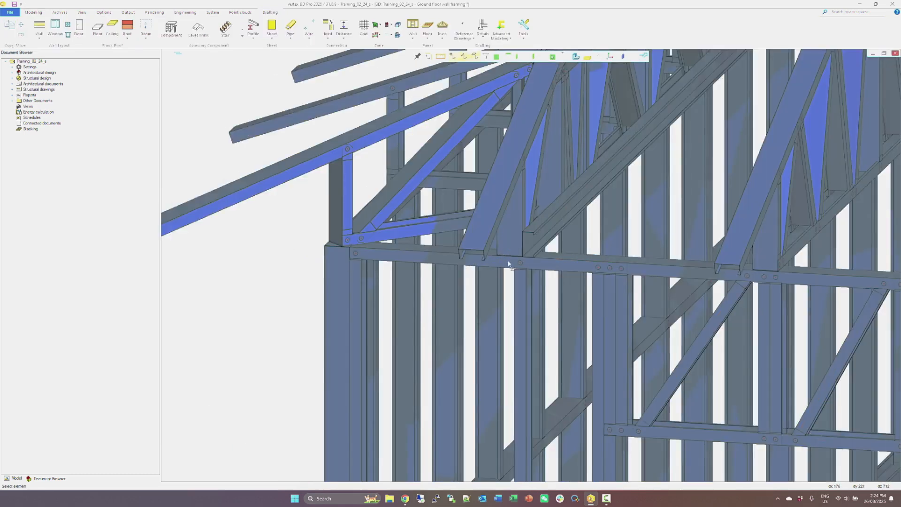
{"action": "left_click", "coordinate": [525, 286]}
{"action": "right_click", "coordinate": [525, 285]}
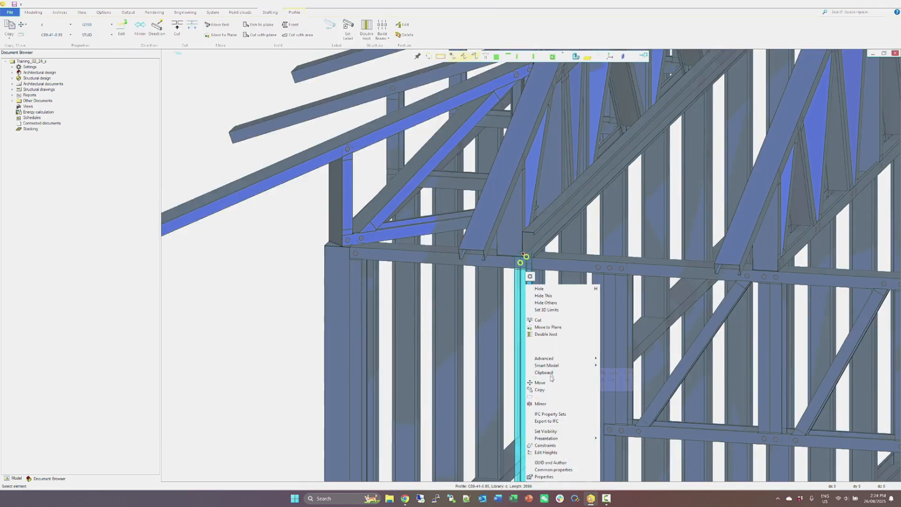
{"action": "left_click", "coordinate": [540, 390]}
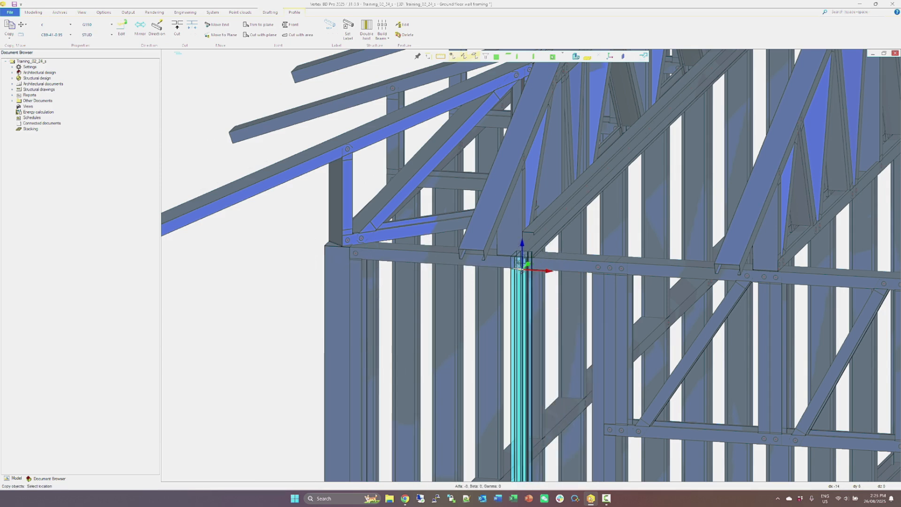
{"action": "left_click", "coordinate": [515, 270]}
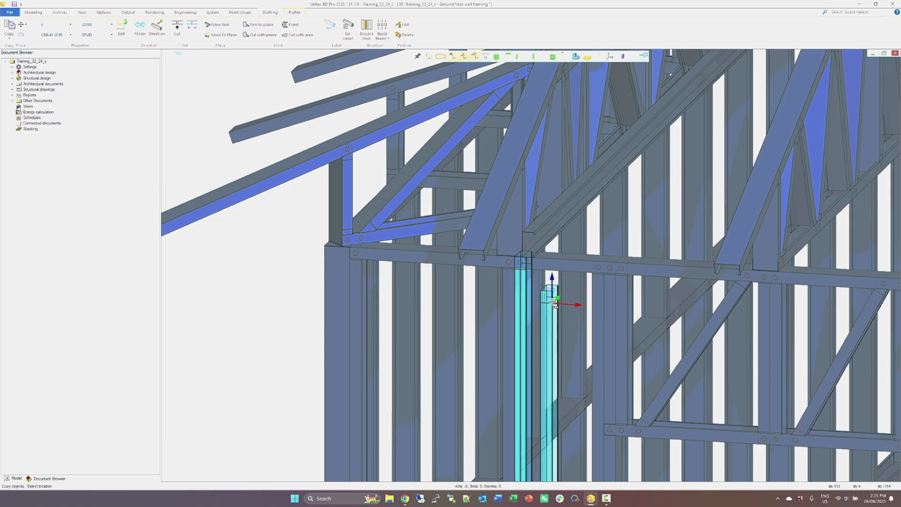
{"action": "key", "text": "Escape"}
{"action": "scroll", "coordinate": [544, 293], "scroll_direction": "down", "scroll_amount": 2}
{"action": "middle_click_drag", "start_coordinate": [543, 286], "coordinate": [530, 266]}
{"action": "scroll", "coordinate": [531, 265], "scroll_direction": "down", "scroll_amount": 2}
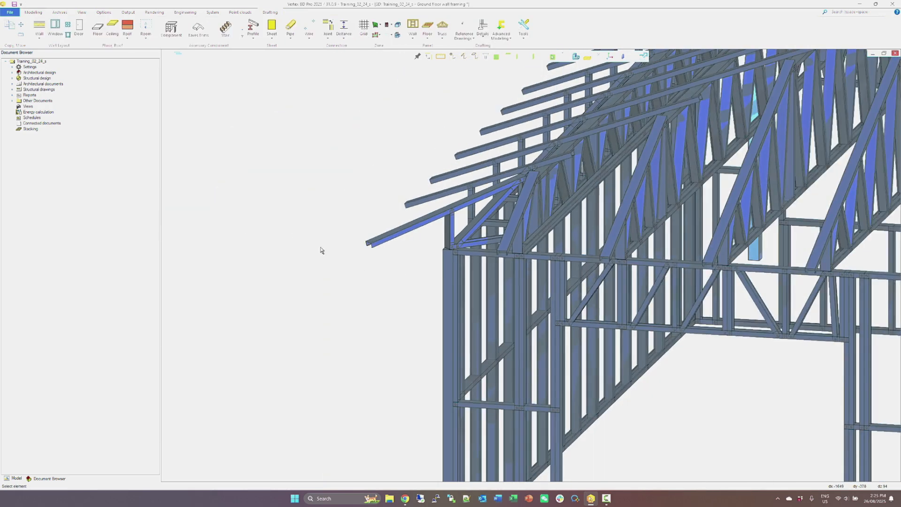
Reopen the beam and frame FEA and add the copied full-height stud to the Garage wall study.
{"action": "right_click", "coordinate": [321, 250]}
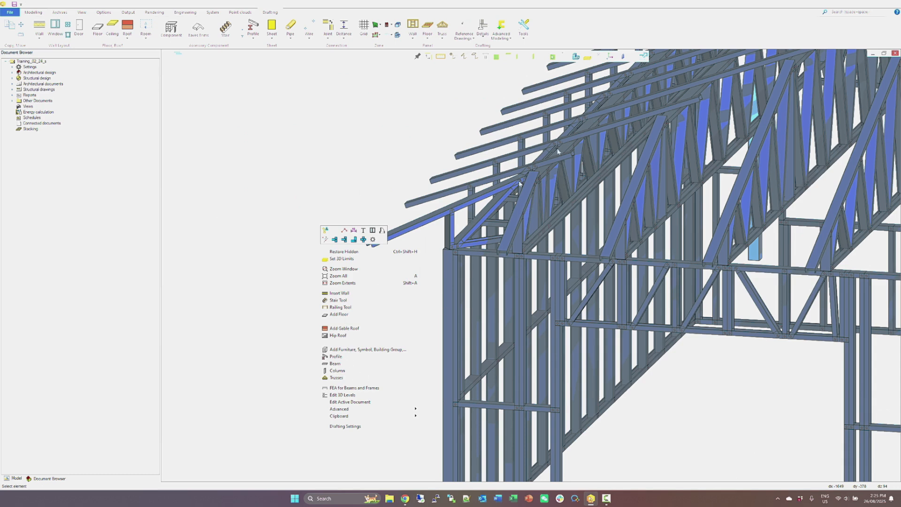
{"action": "left_click", "coordinate": [394, 388]}
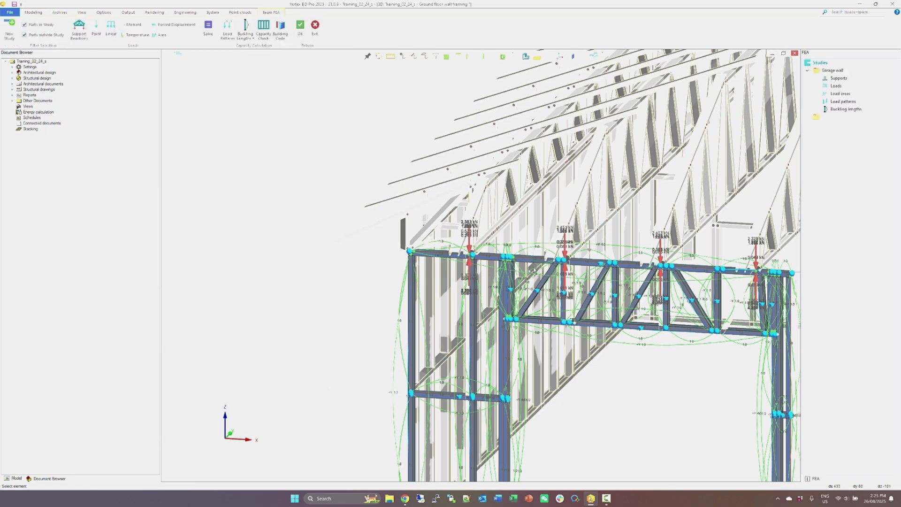
{"action": "scroll", "coordinate": [467, 329], "scroll_direction": "up", "scroll_amount": 3}
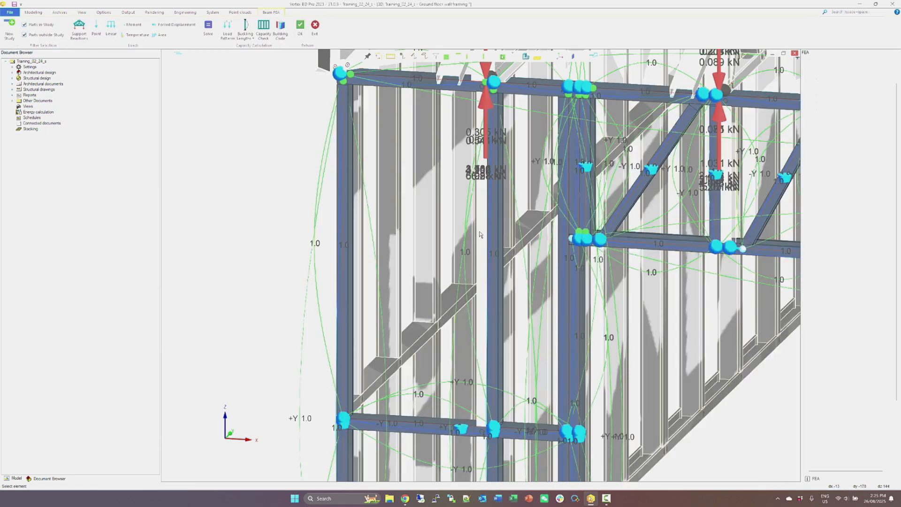
{"action": "right_click", "coordinate": [483, 223]}
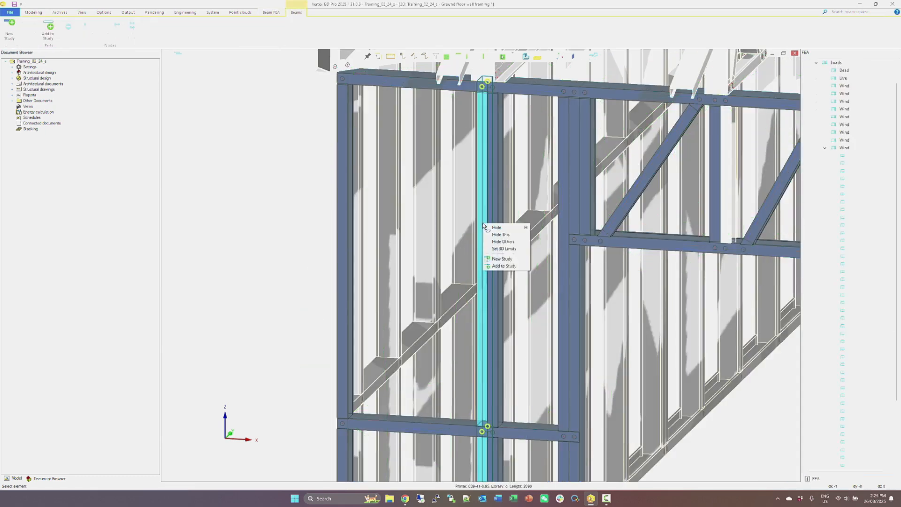
{"action": "left_click", "coordinate": [502, 259]}
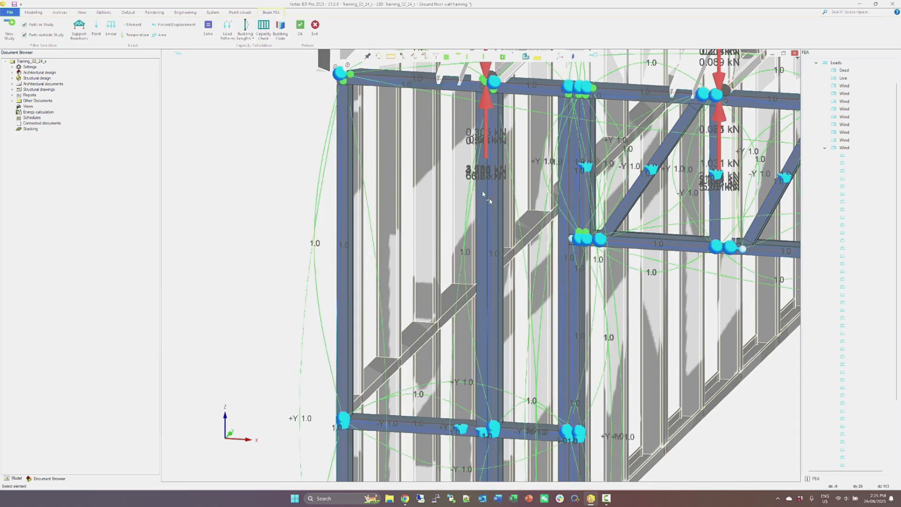
{"action": "left_click", "coordinate": [486, 199]}
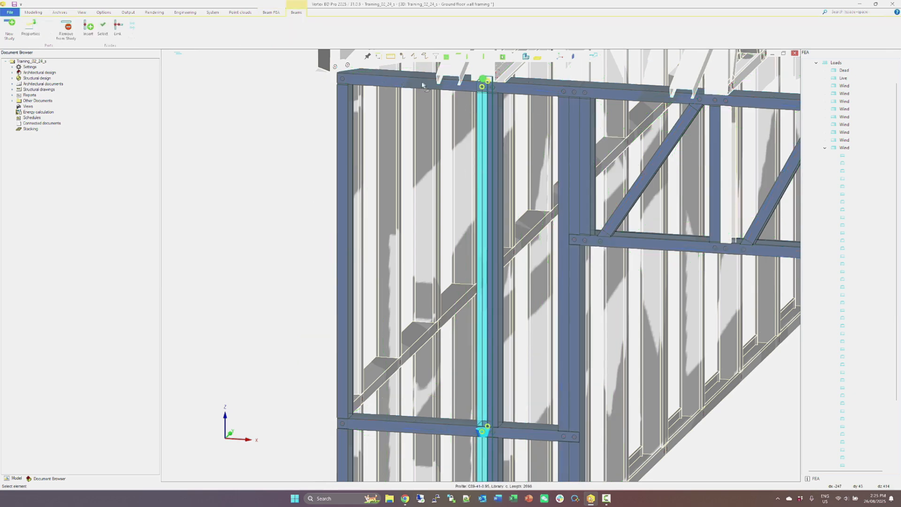
{"action": "left_click", "coordinate": [441, 430]}
{"action": "scroll", "coordinate": [451, 422], "scroll_direction": "down", "scroll_amount": 3}
{"action": "left_click", "coordinate": [479, 404]}
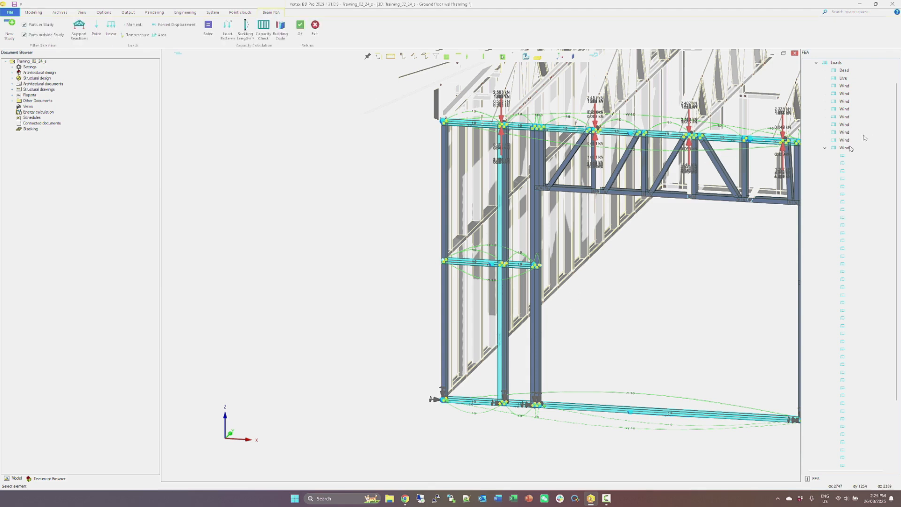
Activate the Garage wall 2 study and add the copied full-height stud to it.
{"action": "left_click", "coordinate": [808, 71]}
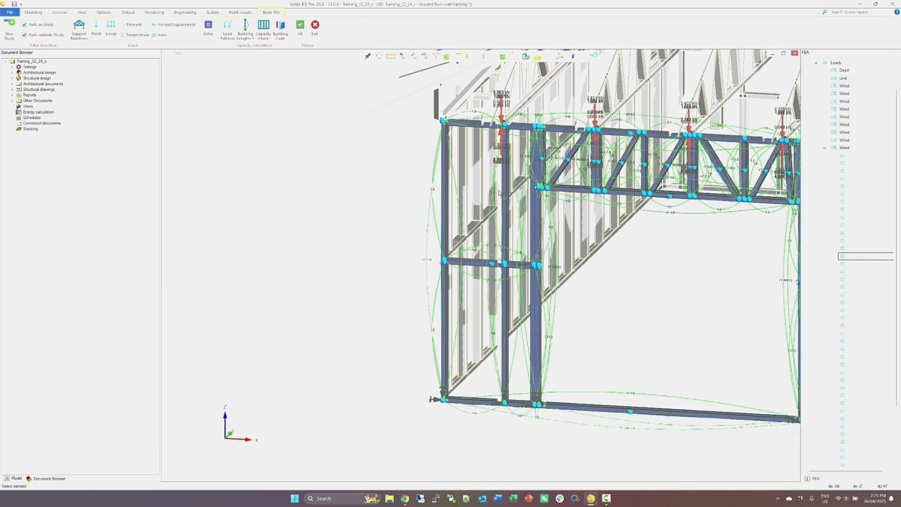
{"action": "left_click", "coordinate": [502, 184]}
{"action": "right_click", "coordinate": [502, 184]}
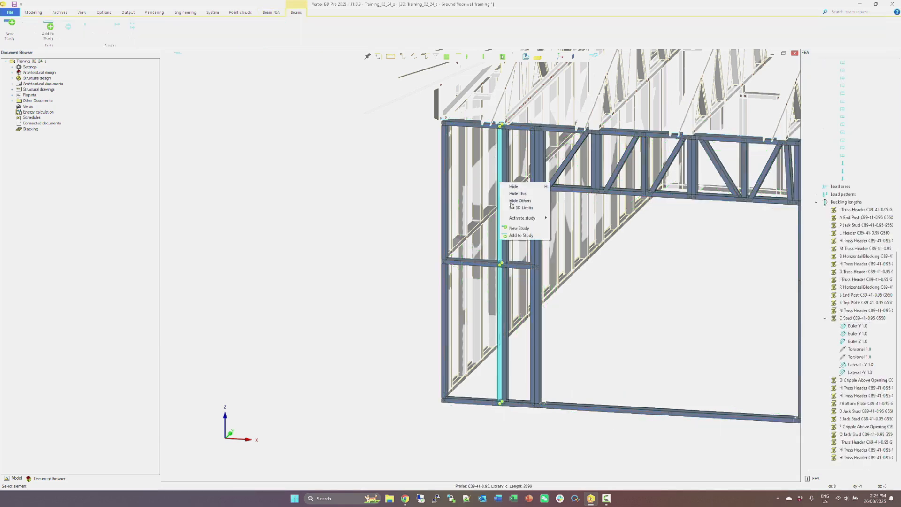
{"action": "left_click", "coordinate": [519, 236]}
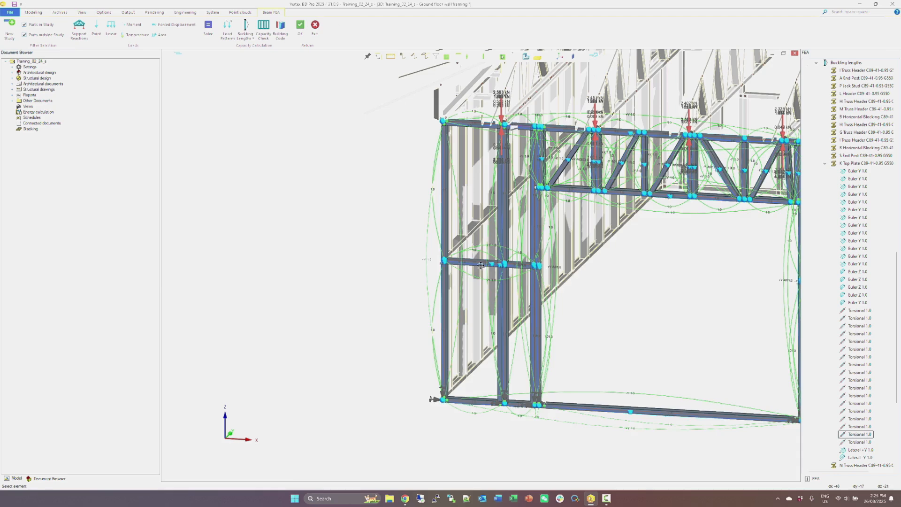
Link the copied full-height stud's nodes to the top plate, the bottom plate and the horizontal blocking.
{"action": "scroll", "coordinate": [481, 266], "scroll_direction": "up", "scroll_amount": 5}
{"action": "left_click", "coordinate": [481, 266]}
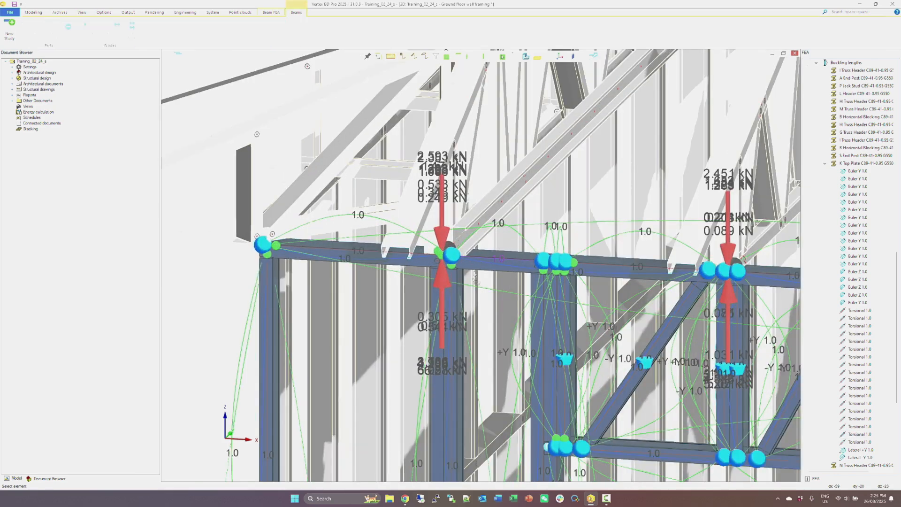
{"action": "left_click", "coordinate": [443, 331], "text": "ctrl"}
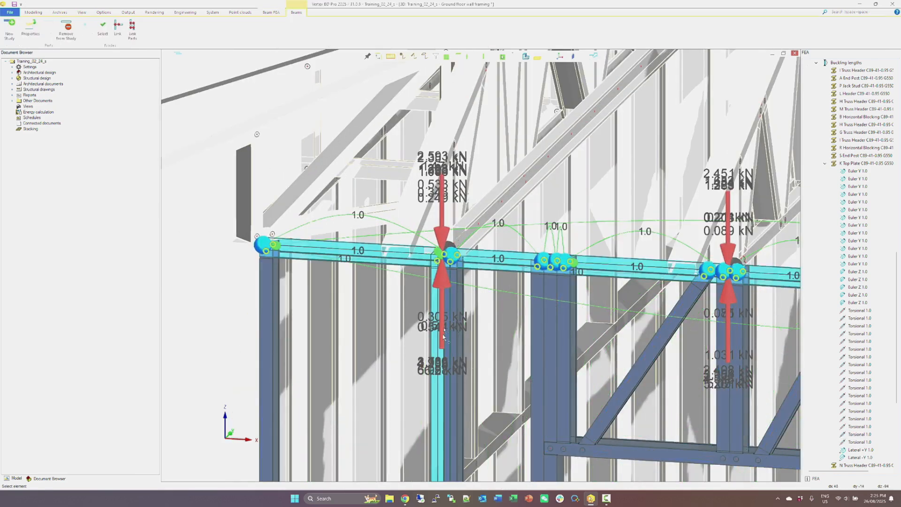
{"action": "scroll", "coordinate": [443, 330], "scroll_direction": "down", "scroll_amount": 5}
{"action": "scroll", "coordinate": [466, 459], "scroll_direction": "up", "scroll_amount": 4}
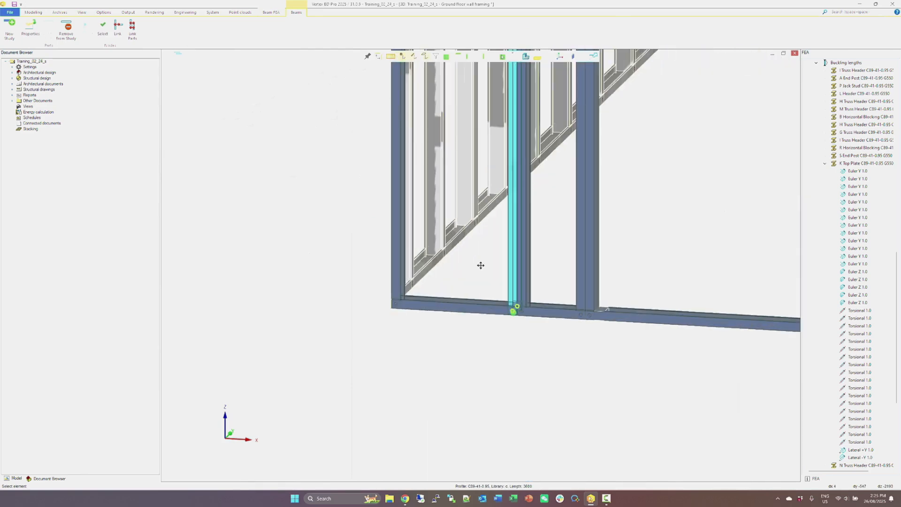
{"action": "left_click", "coordinate": [481, 319], "text": "ctrl"}
{"action": "scroll", "coordinate": [488, 263], "scroll_direction": "down", "scroll_amount": 4}
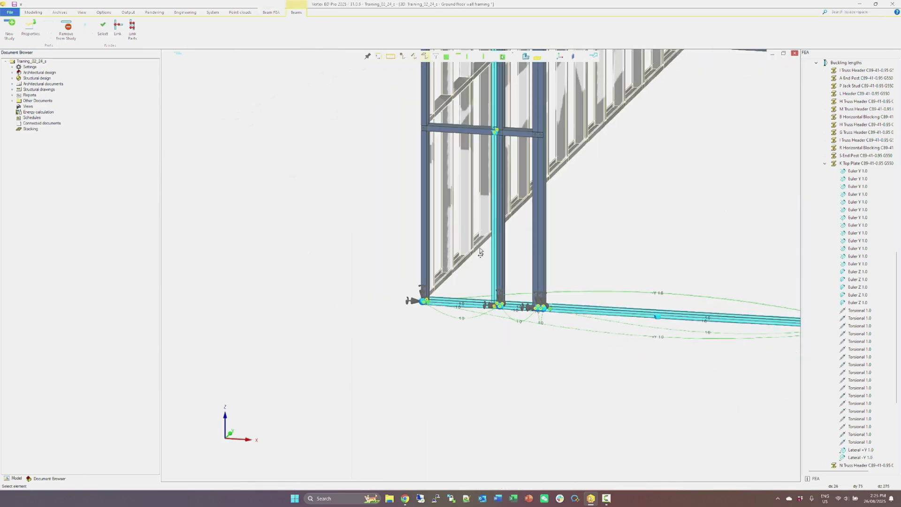
{"action": "left_click", "coordinate": [480, 135], "text": "ctrl"}
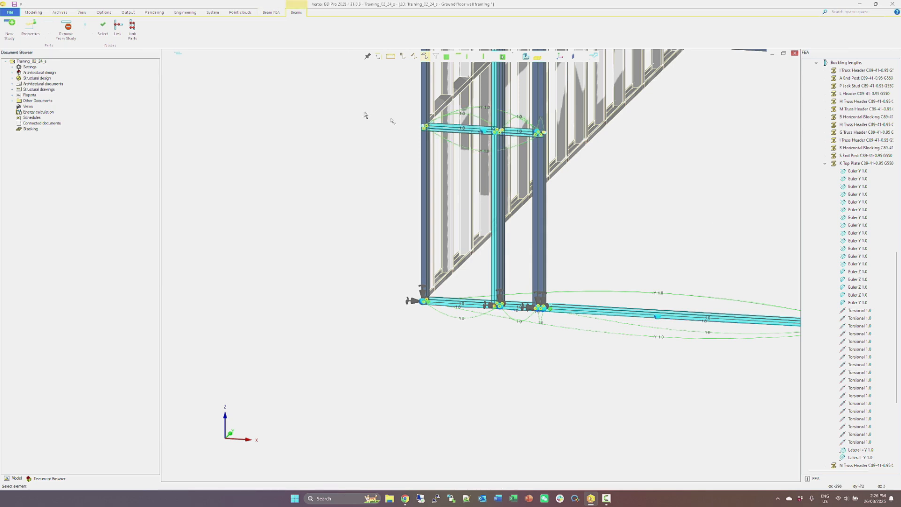
{"action": "left_click", "coordinate": [119, 29]}
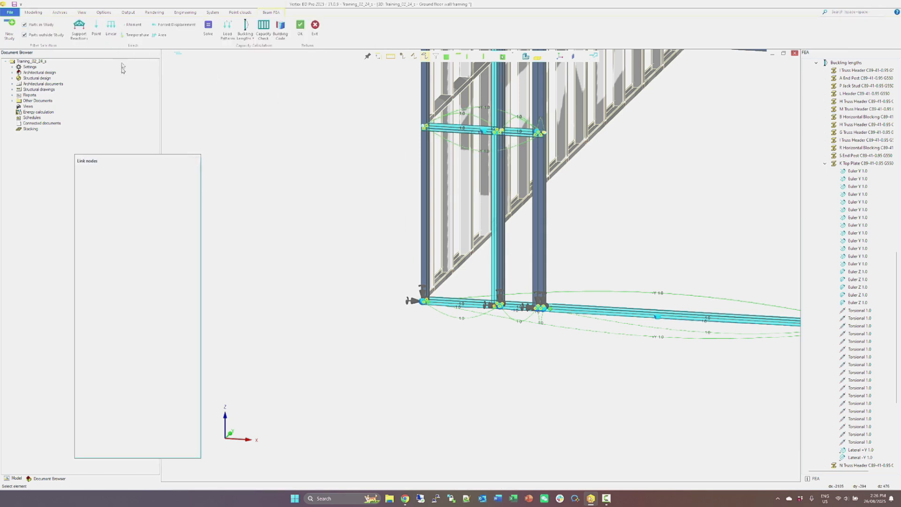
{"action": "left_click", "coordinate": [144, 330]}
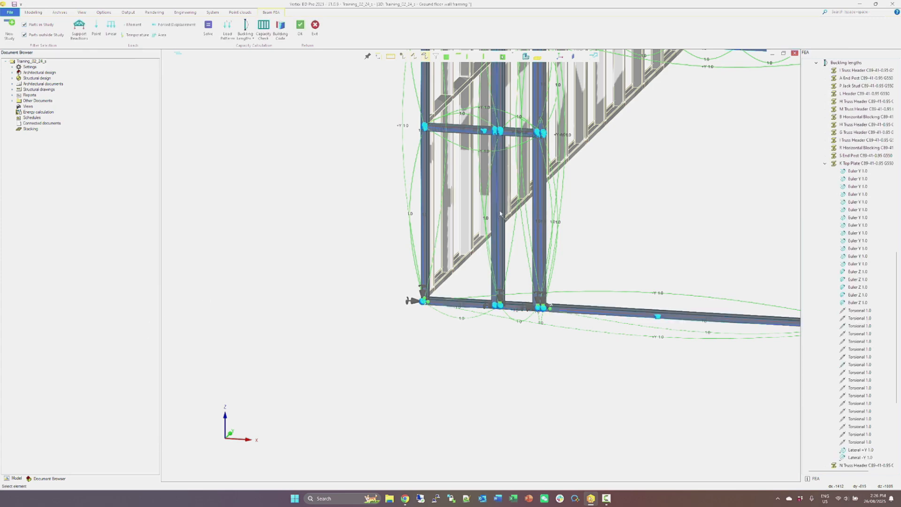
Insert buckling lengths for the copied full-height stud, using buckling restraints and effective length factors of 1.0.
{"action": "scroll", "coordinate": [491, 248], "scroll_direction": "down", "scroll_amount": 5}
{"action": "scroll", "coordinate": [475, 252], "scroll_direction": "up", "scroll_amount": 2}
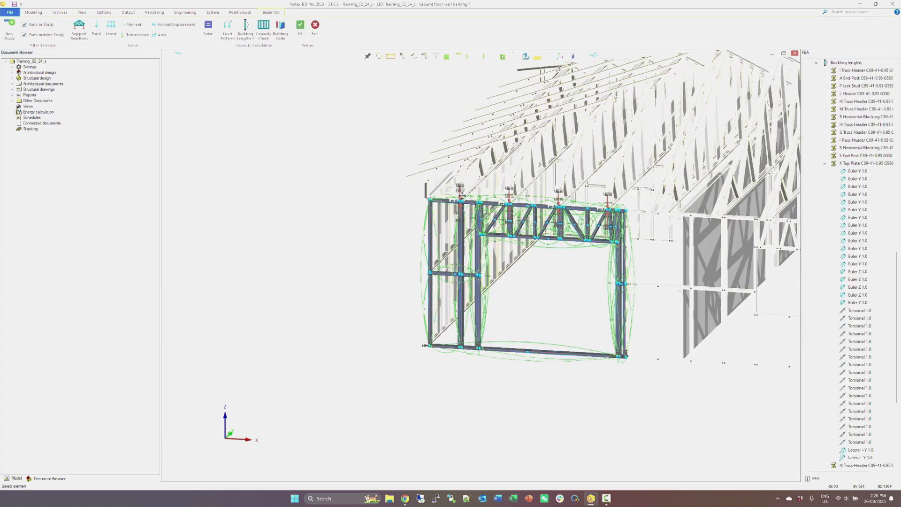
{"action": "scroll", "coordinate": [461, 195], "scroll_direction": "up", "scroll_amount": 3}
{"action": "scroll", "coordinate": [479, 293], "scroll_direction": "up", "scroll_amount": 4}
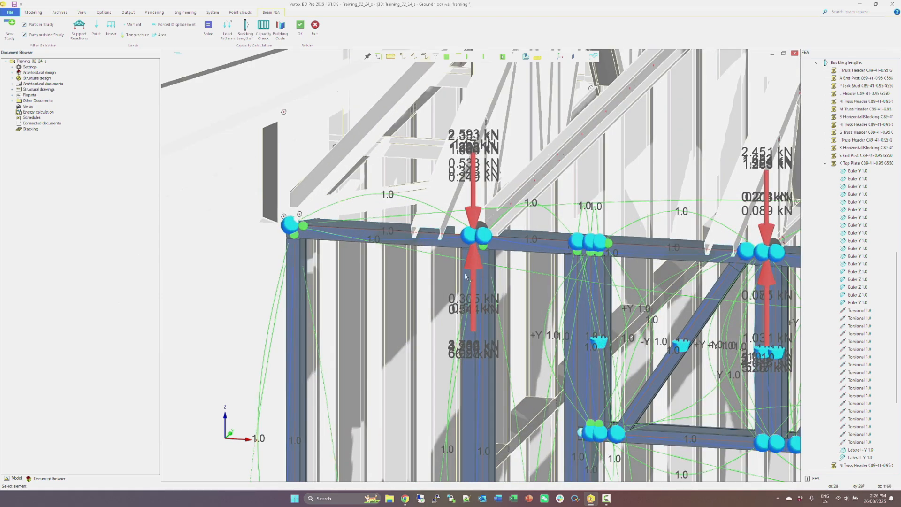
{"action": "left_click", "coordinate": [466, 276]}
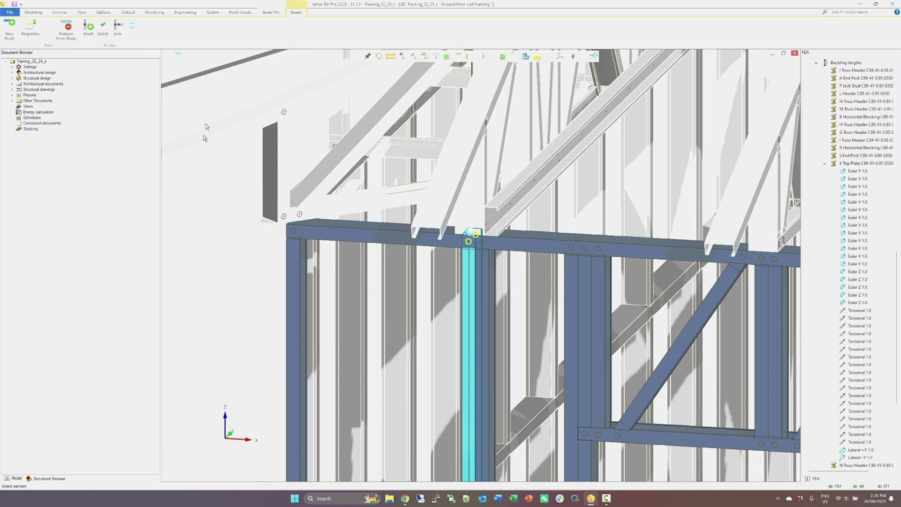
{"action": "left_click", "coordinate": [207, 150]}
{"action": "left_click", "coordinate": [246, 37]}
{"action": "left_click", "coordinate": [241, 68]}
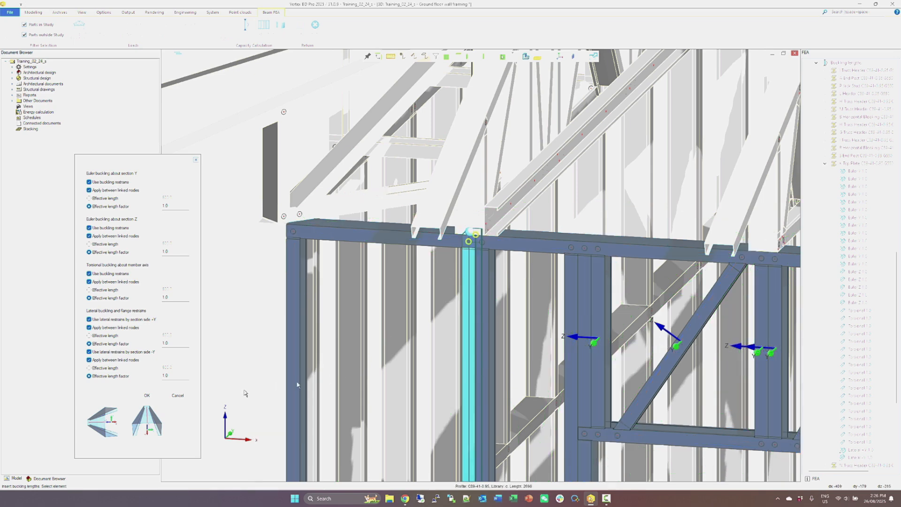
{"action": "left_click", "coordinate": [146, 397]}
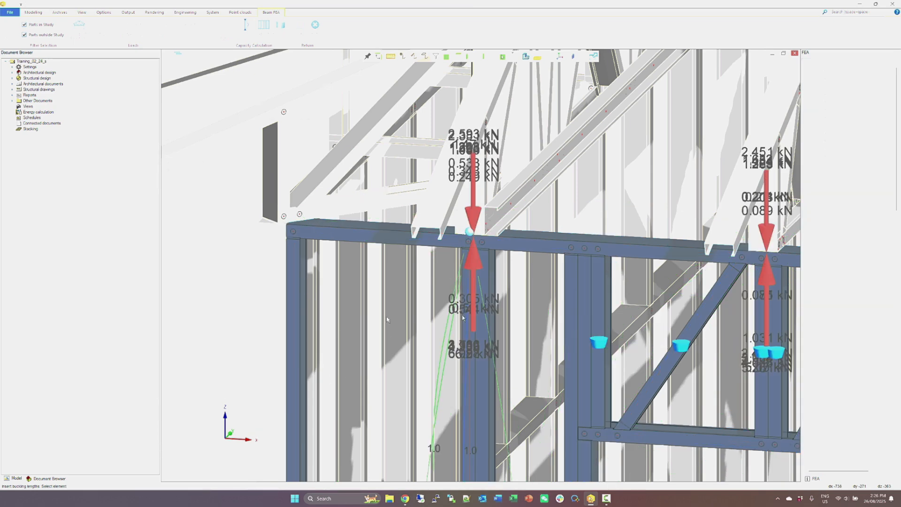
Add the copied full-height stud to the parts affected by the wind load area.
{"action": "scroll", "coordinate": [478, 305], "scroll_direction": "down", "scroll_amount": 4}
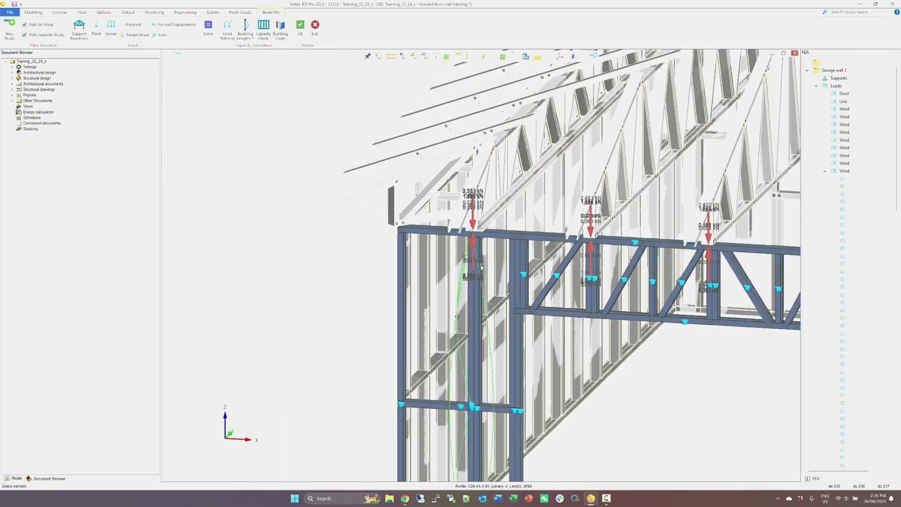
{"action": "middle_click_drag", "start_coordinate": [570, 355], "coordinate": [548, 286]}
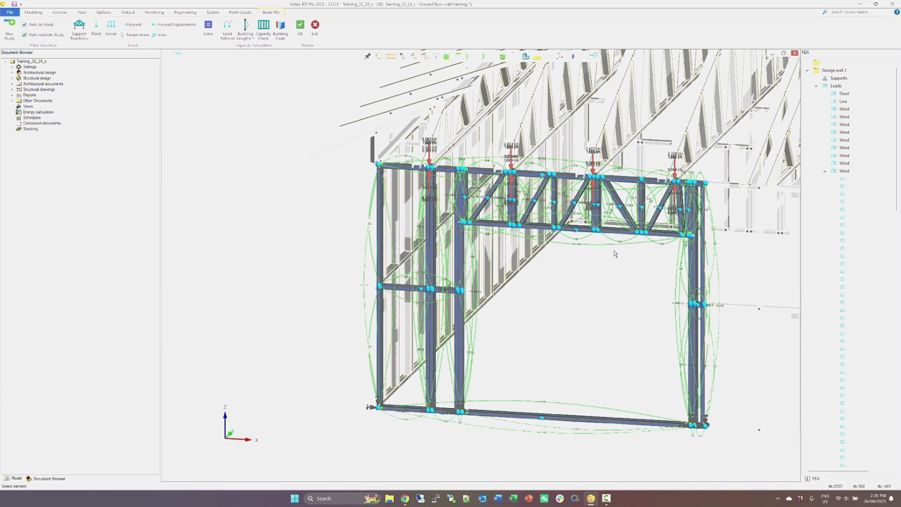
{"action": "left_click", "coordinate": [816, 87]}
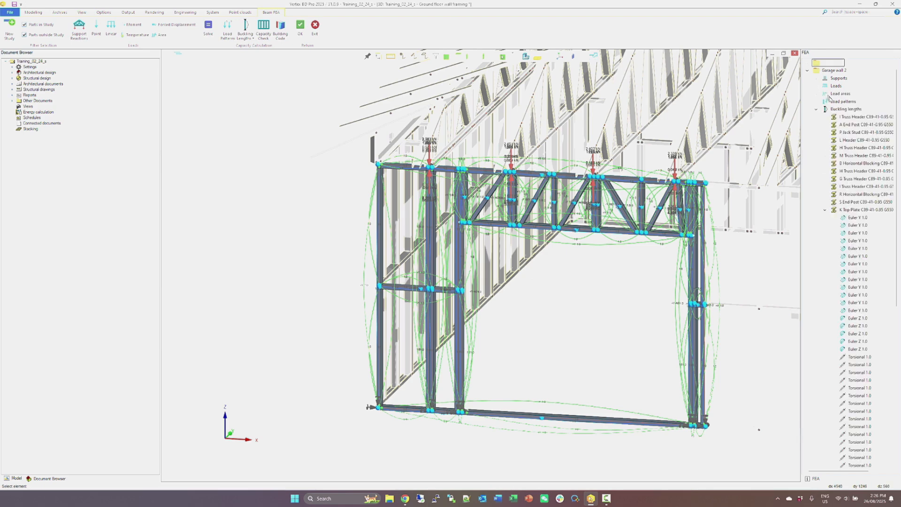
{"action": "left_click", "coordinate": [816, 93]}
{"action": "left_click", "coordinate": [844, 101]}
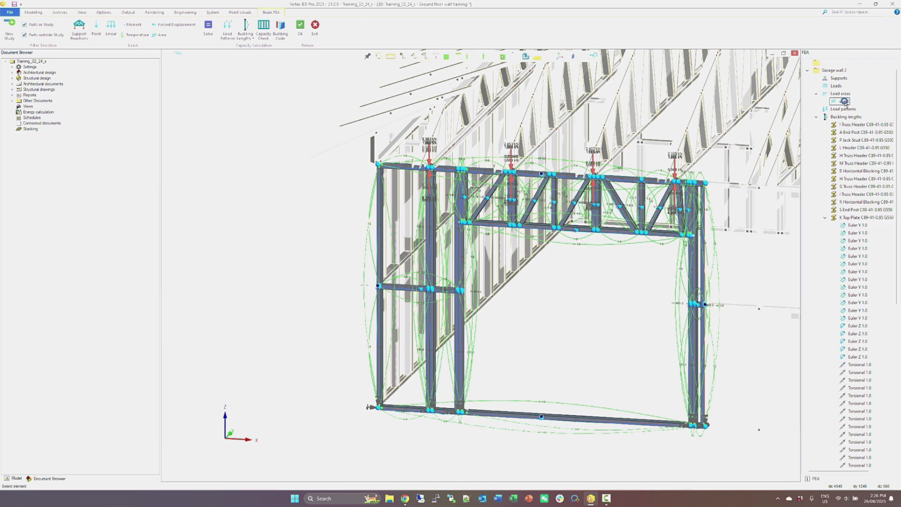
{"action": "right_click", "coordinate": [844, 102]}
{"action": "left_click", "coordinate": [859, 113]}
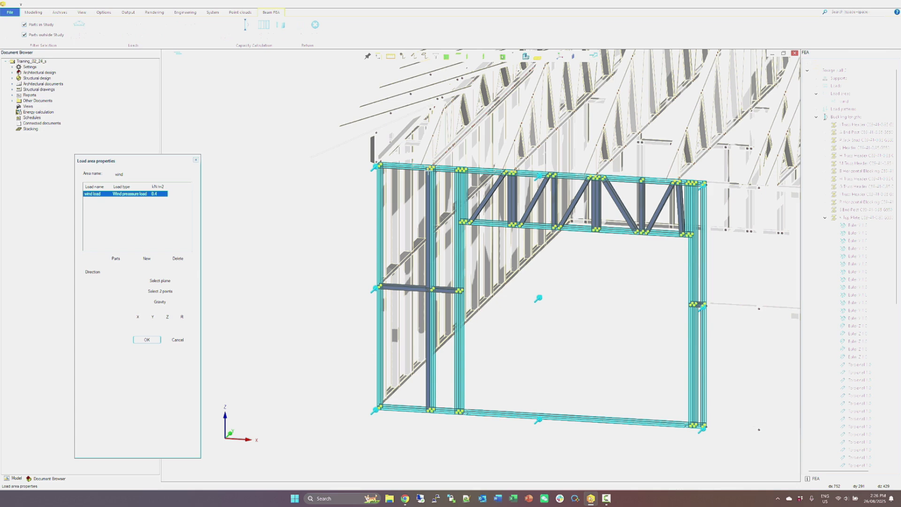
{"action": "left_click", "coordinate": [116, 258]}
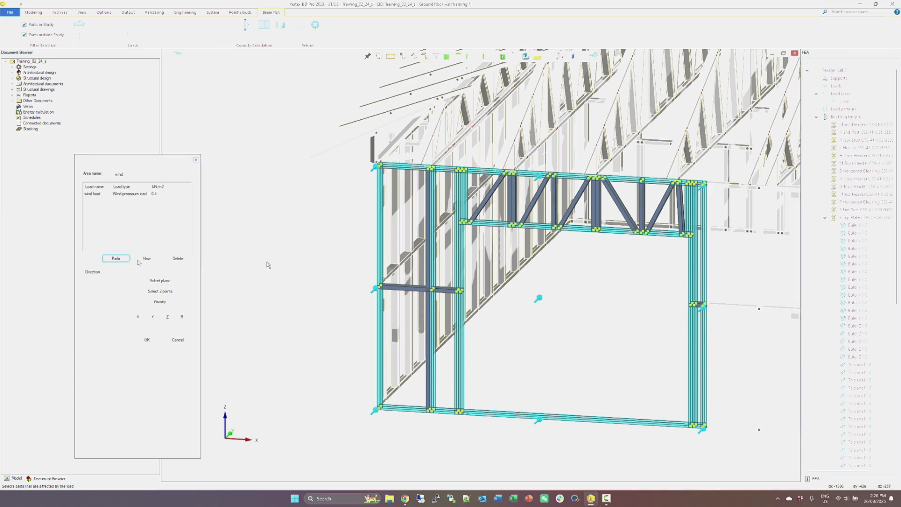
{"action": "left_click", "coordinate": [428, 256]}
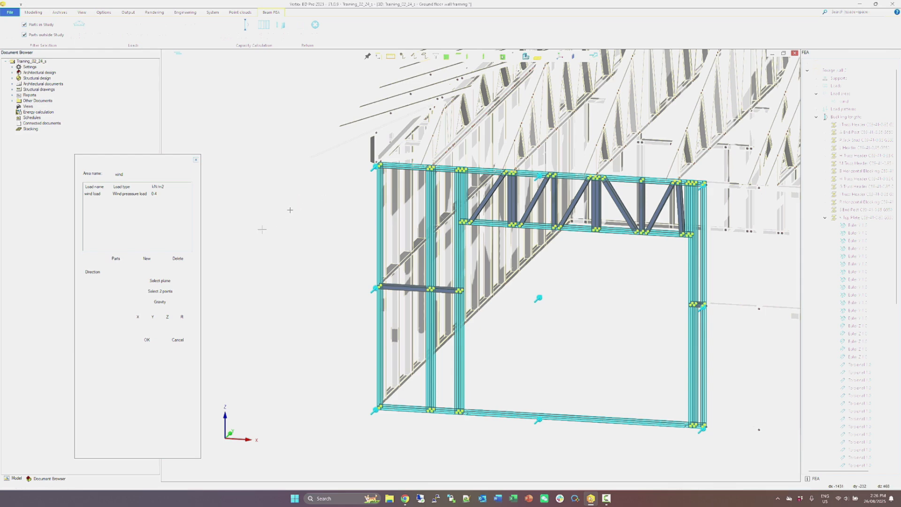
{"action": "left_click", "coordinate": [147, 339]}
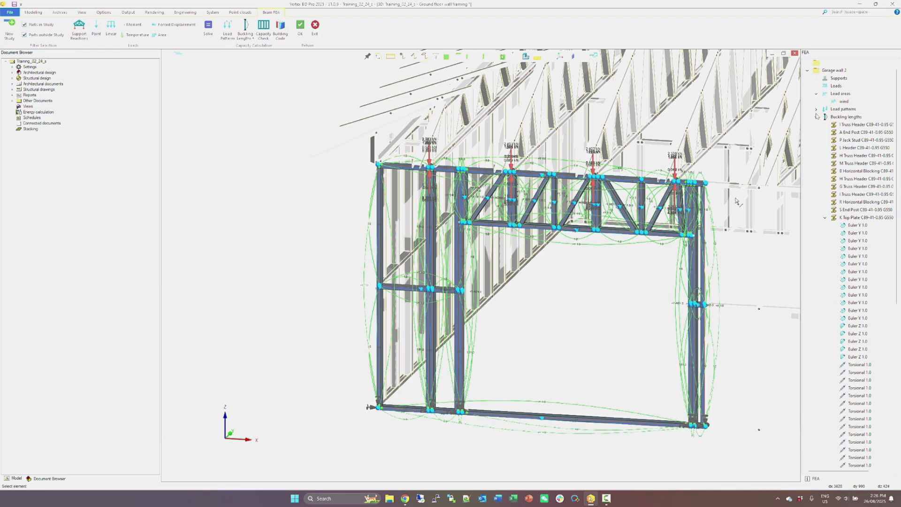
Assign a hinge support to the node at the base of the copied full-height stud.
{"action": "scroll", "coordinate": [474, 261], "scroll_direction": "up", "scroll_amount": 5}
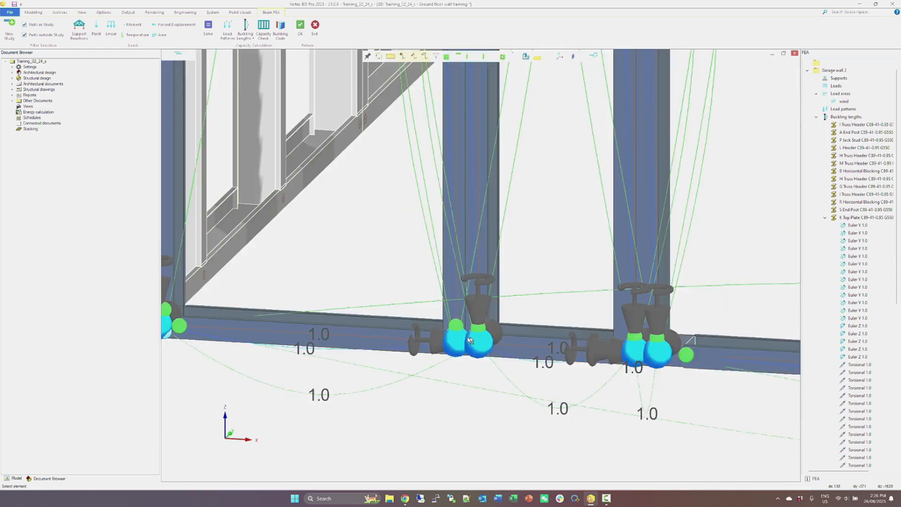
{"action": "left_click", "coordinate": [455, 344]}
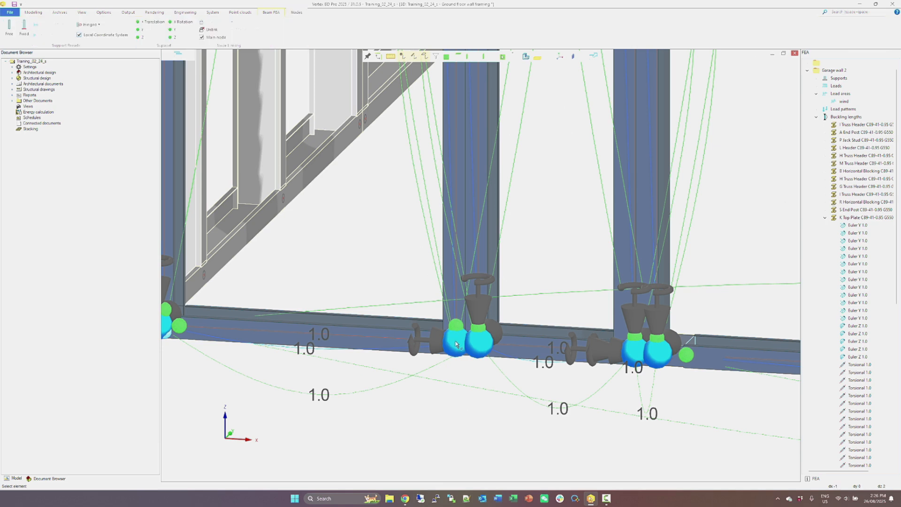
{"action": "left_click", "coordinate": [85, 25]}
{"action": "left_click", "coordinate": [87, 43]}
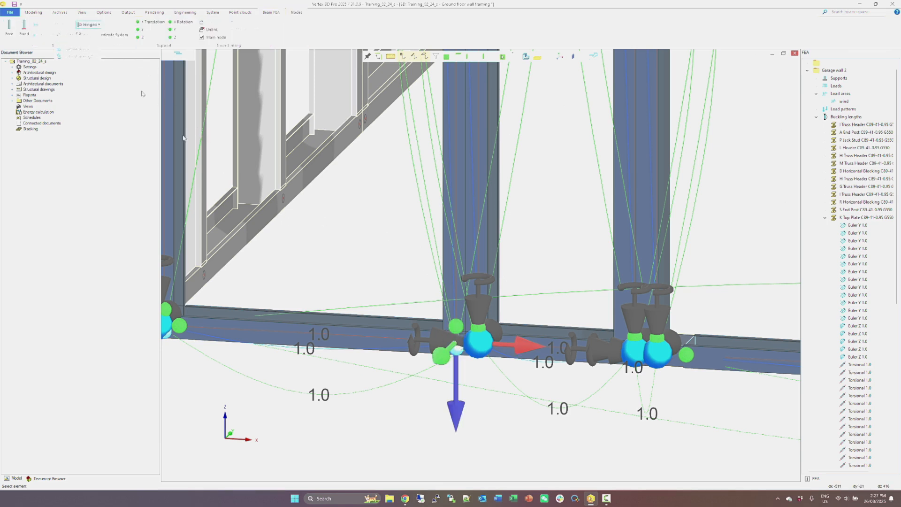
{"action": "left_click", "coordinate": [399, 394]}
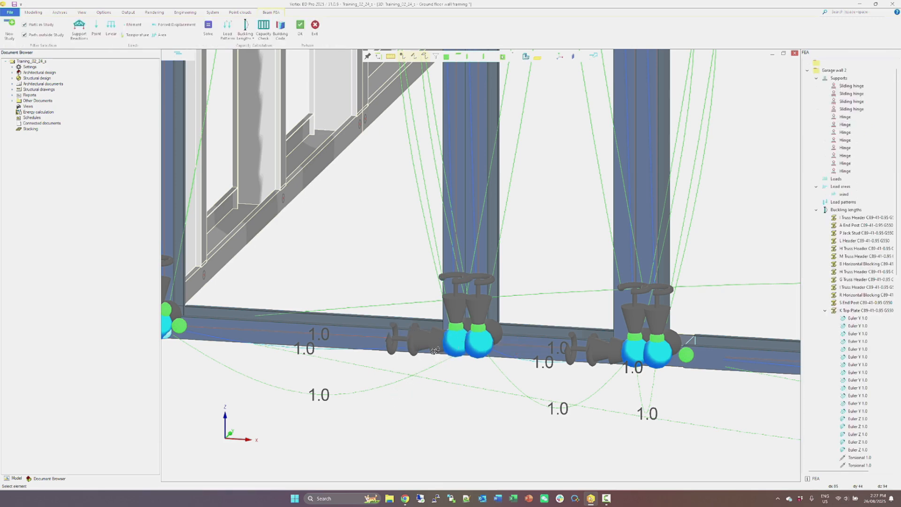
Delete the load pattern named "all" from the Garage wall 2 study.
{"action": "middle_click_drag", "start_coordinate": [454, 339], "coordinate": [464, 342]}
{"action": "scroll", "coordinate": [491, 326], "scroll_direction": "down", "scroll_amount": 5}
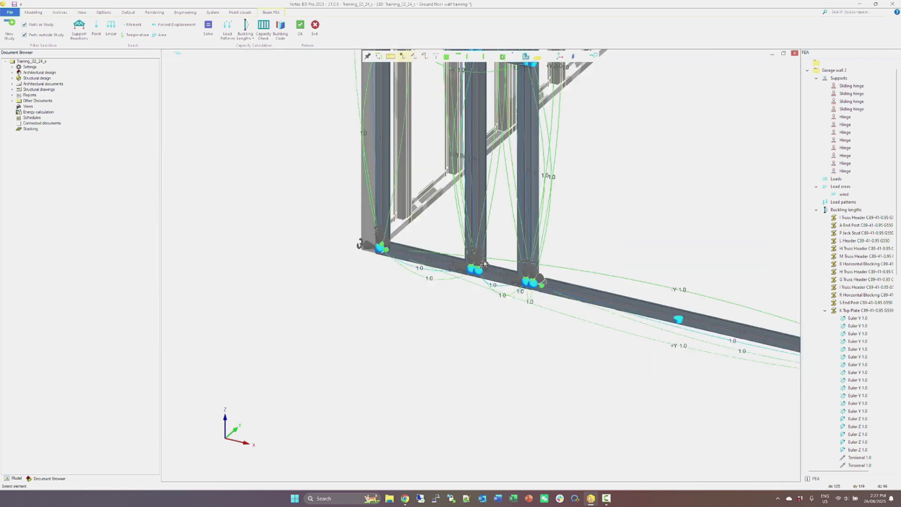
{"action": "left_click", "coordinate": [817, 187]}
{"action": "left_click", "coordinate": [817, 196]}
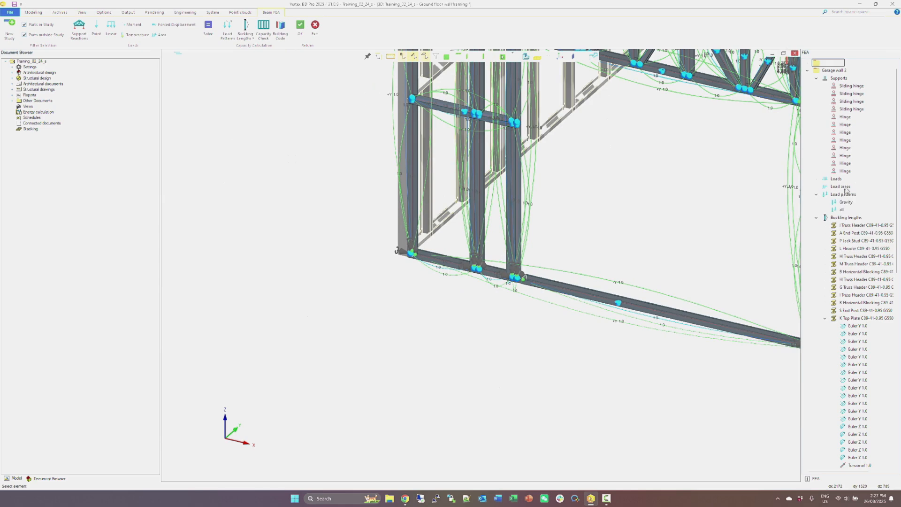
{"action": "scroll", "coordinate": [839, 212], "scroll_direction": "down", "scroll_amount": 8}
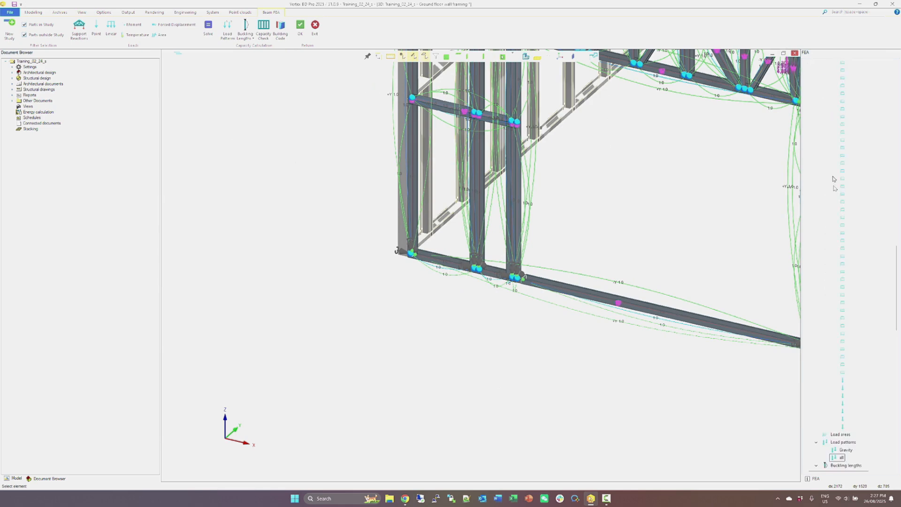
{"action": "right_click", "coordinate": [837, 462]}
{"action": "left_click", "coordinate": [844, 466]}
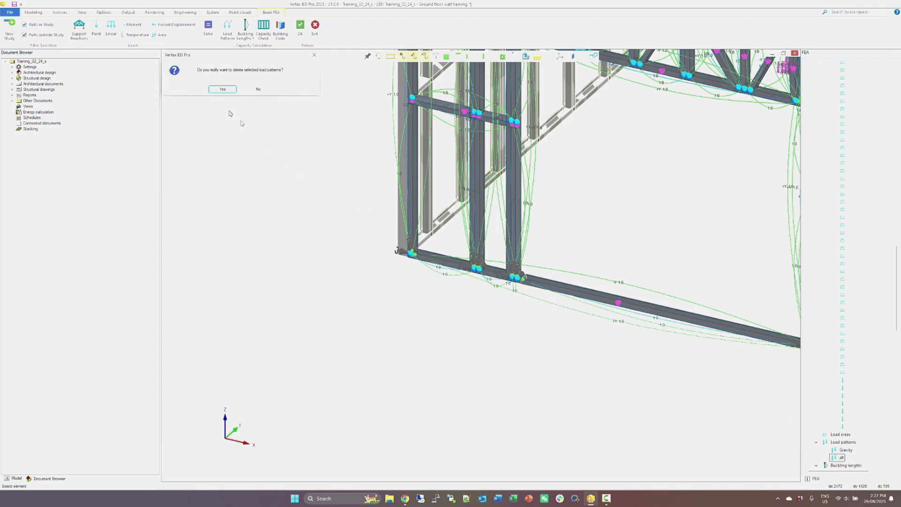
{"action": "left_click", "coordinate": [222, 90]}
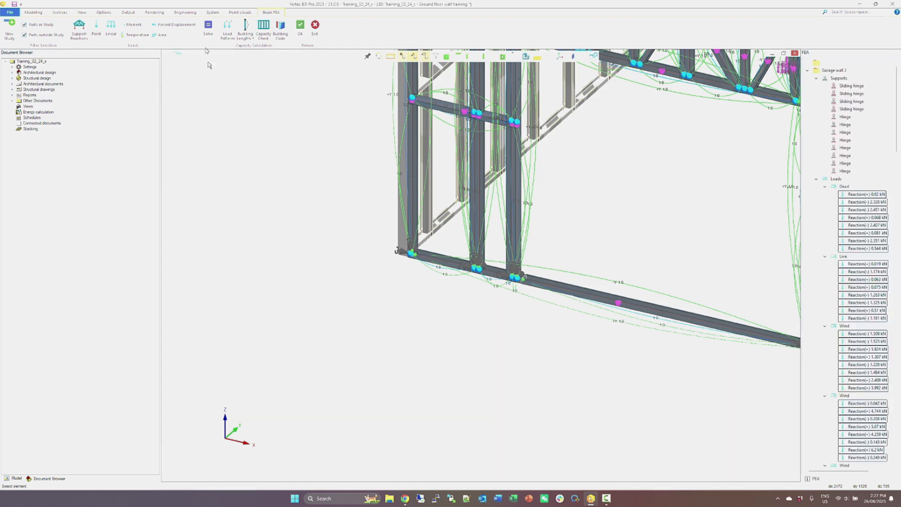
Define a load pattern named "all" from all the study's loads and include every load combination.
{"action": "left_click", "coordinate": [230, 41]}
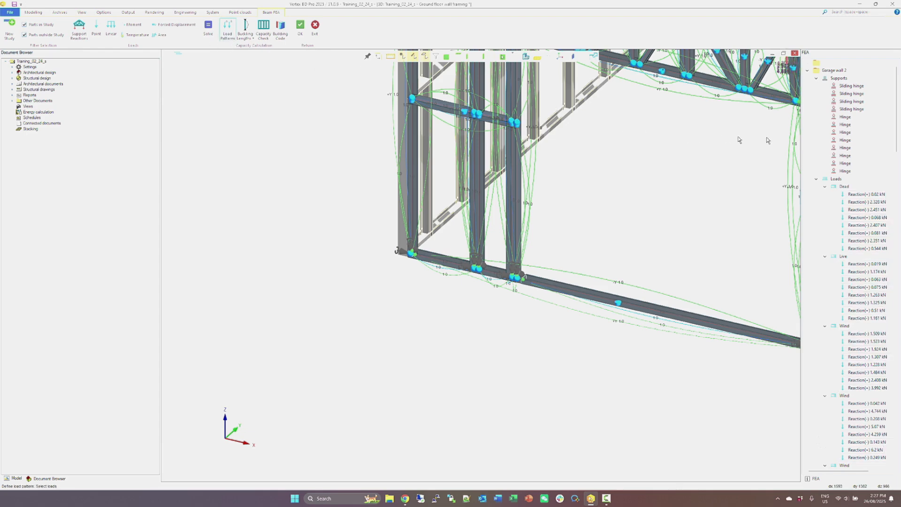
{"action": "left_click", "coordinate": [830, 179]}
{"action": "right_click", "coordinate": [622, 168]}
{"action": "left_click", "coordinate": [628, 171]}
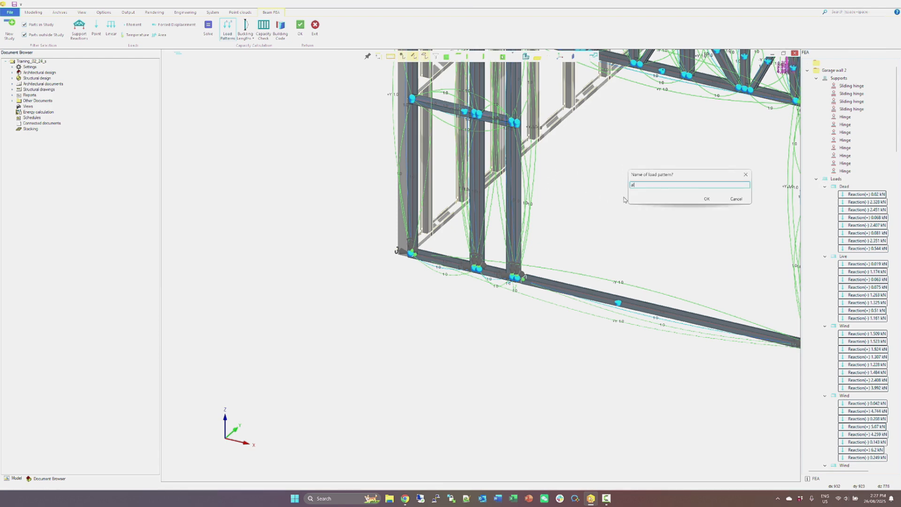
{"action": "type", "text": "all"}
{"action": "left_click", "coordinate": [707, 199]}
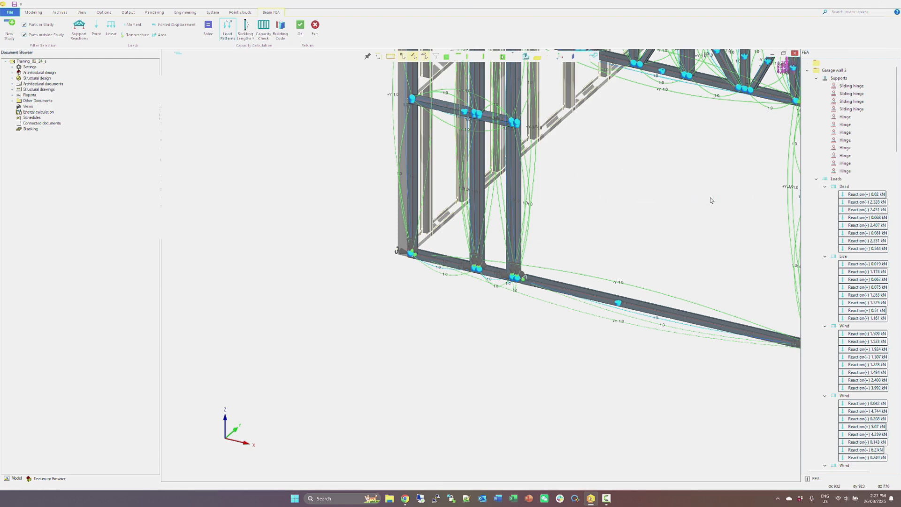
{"action": "left_click", "coordinate": [154, 241]}
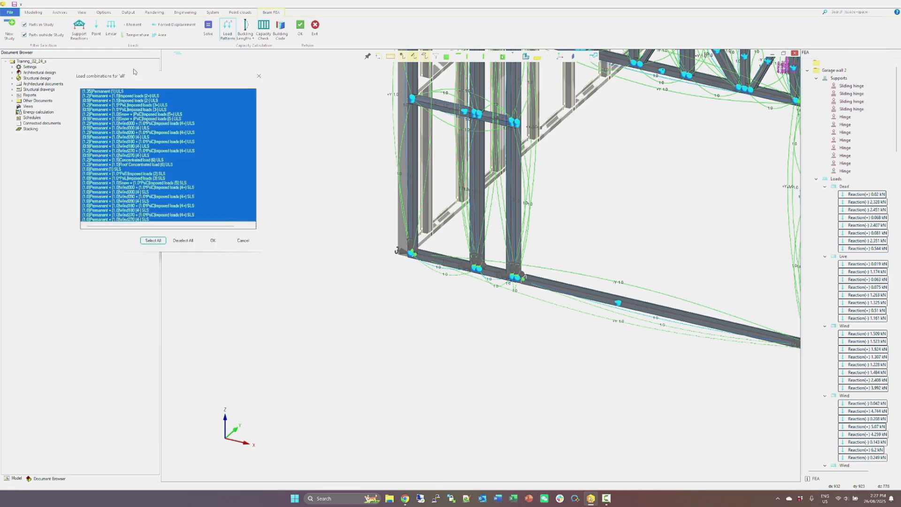
{"action": "left_click", "coordinate": [213, 241]}
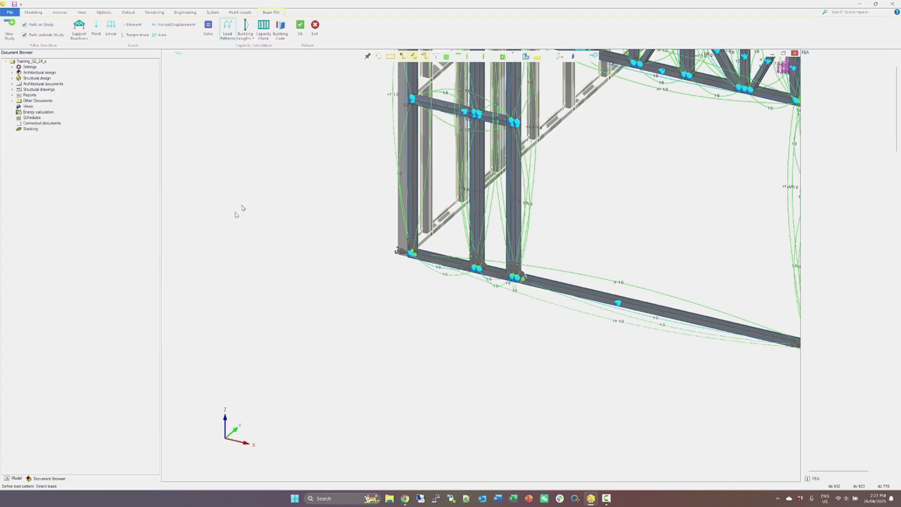
{"action": "scroll", "coordinate": [649, 177], "scroll_direction": "down", "scroll_amount": 3}
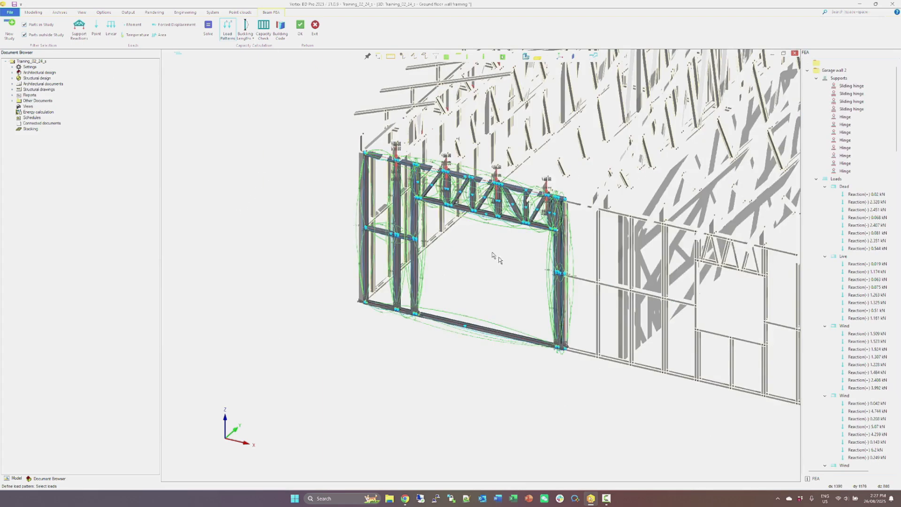
Run the capacity check on the Garage wall 2 study, accepting the existing design criteria.
{"action": "scroll", "coordinate": [468, 231], "scroll_direction": "up", "scroll_amount": 1}
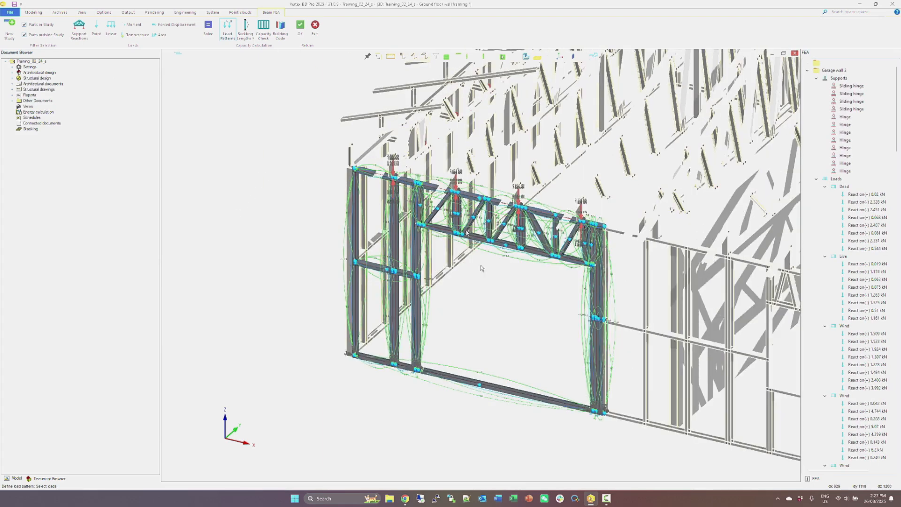
{"action": "left_click", "coordinate": [266, 41]}
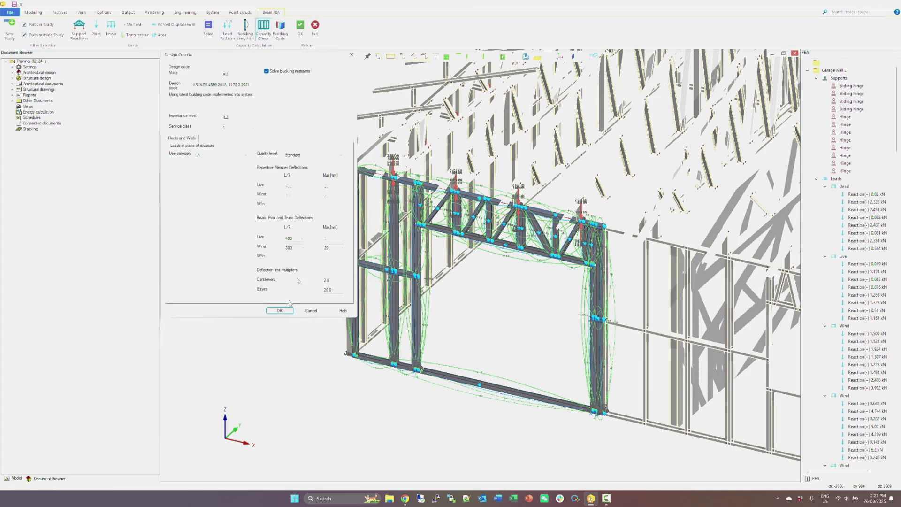
{"action": "left_click", "coordinate": [279, 312]}
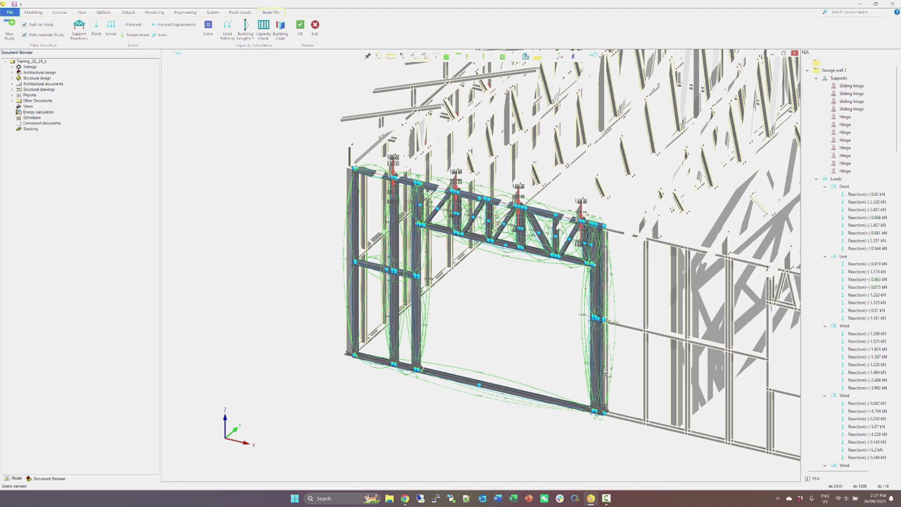
Select the wall's study members from the opening's top chord and open their FEA capacity summary results.
{"action": "scroll", "coordinate": [540, 218], "scroll_direction": "up", "scroll_amount": 5}
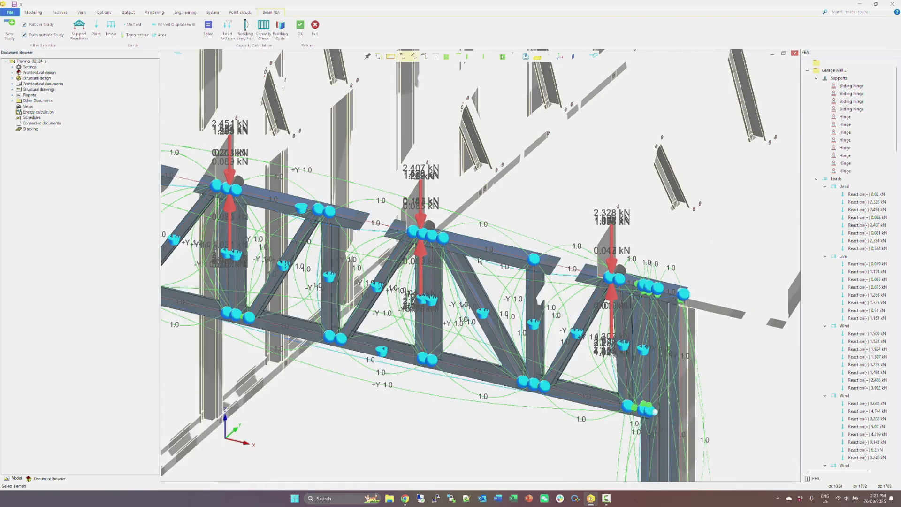
{"action": "left_click", "coordinate": [479, 256]}
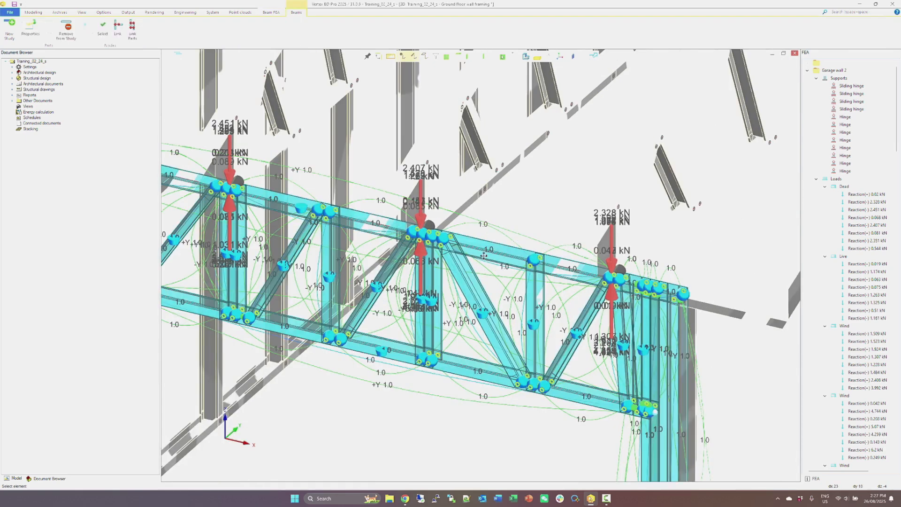
{"action": "scroll", "coordinate": [483, 256], "scroll_direction": "down", "scroll_amount": 3}
{"action": "right_click", "coordinate": [426, 279]}
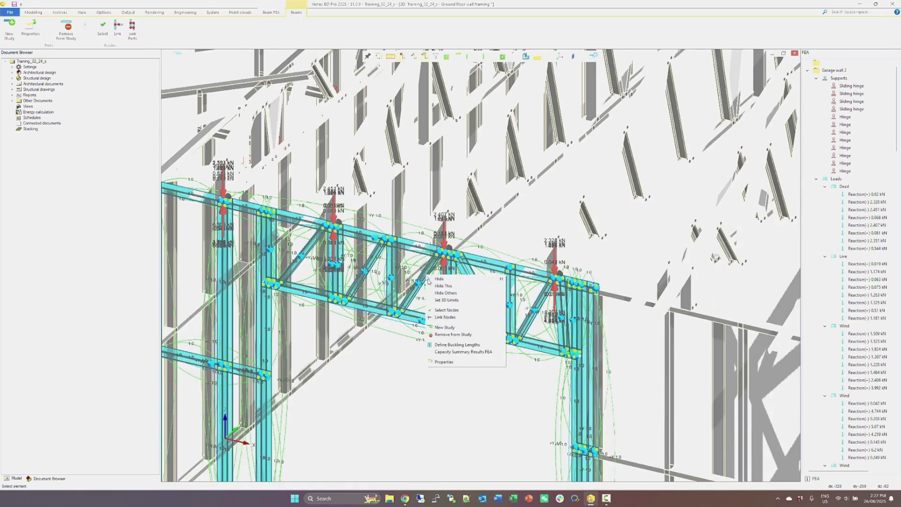
{"action": "left_click", "coordinate": [478, 353]}
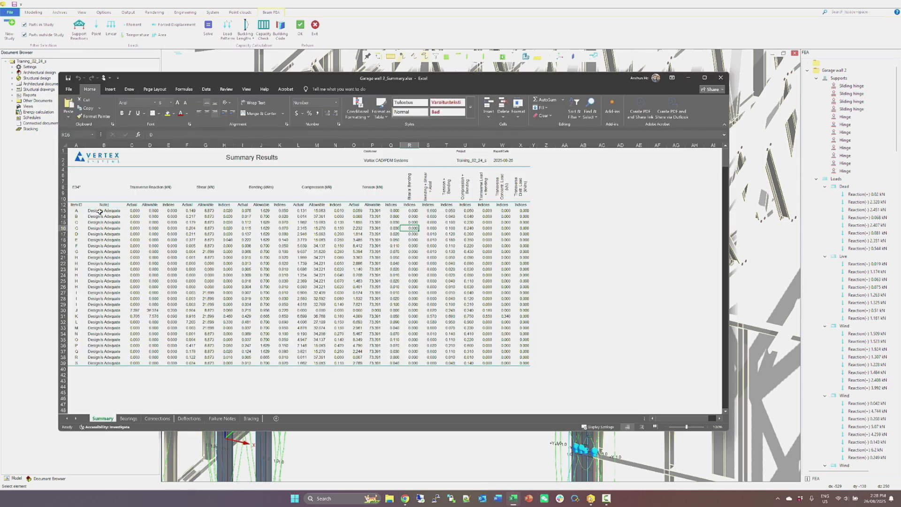
Examine the Summary design notes and the Bearings, Connections and Deflections sheets in Excel, and close the workbook.
{"action": "left_click_drag", "start_coordinate": [100, 212], "coordinate": [101, 361]}
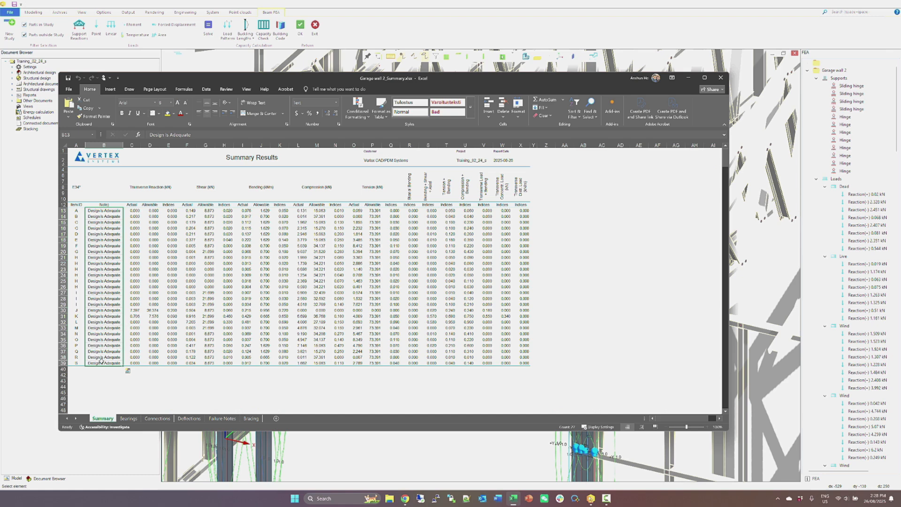
{"action": "left_click", "coordinate": [129, 418]}
{"action": "left_click", "coordinate": [158, 419]}
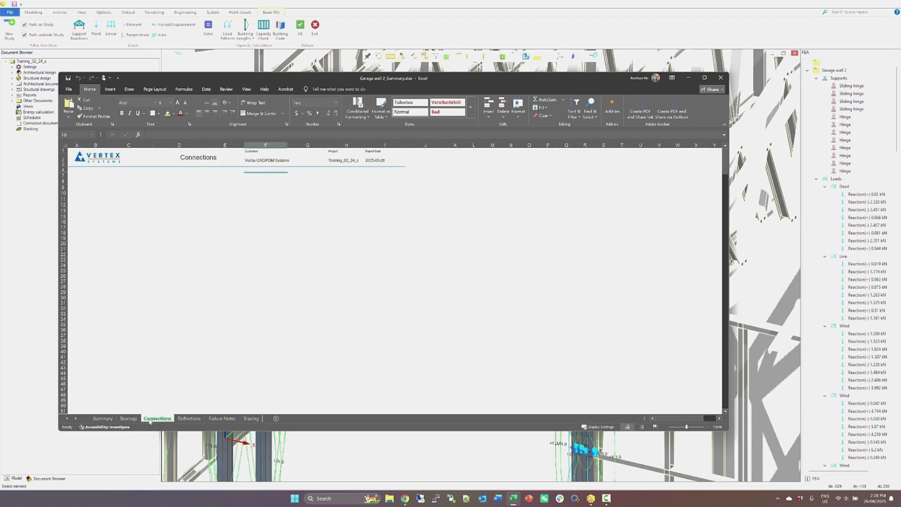
{"action": "left_click", "coordinate": [189, 418]}
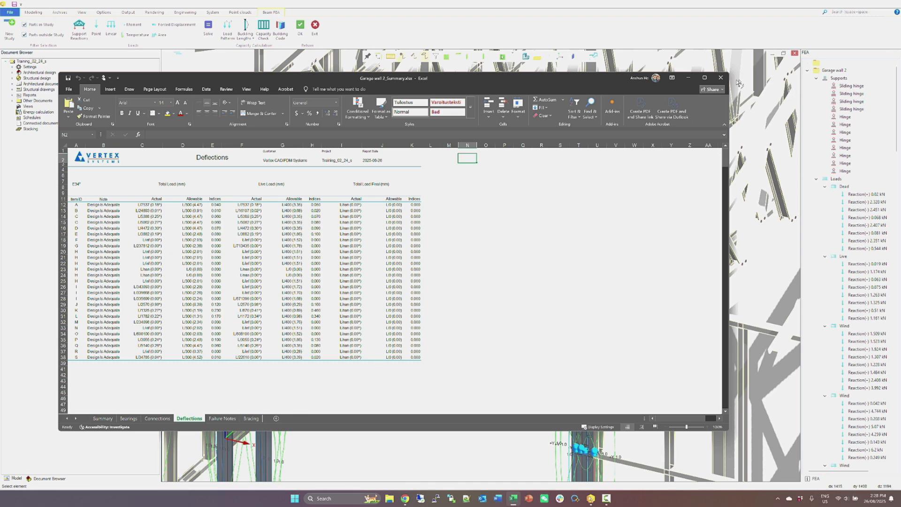
{"action": "left_click", "coordinate": [721, 78]}
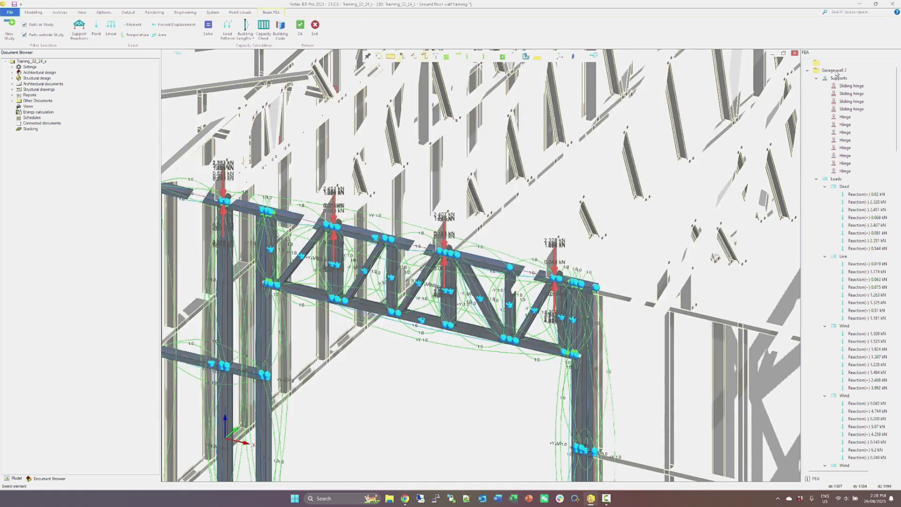
{"action": "middle_click_drag", "start_coordinate": [507, 387], "coordinate": [481, 265]}
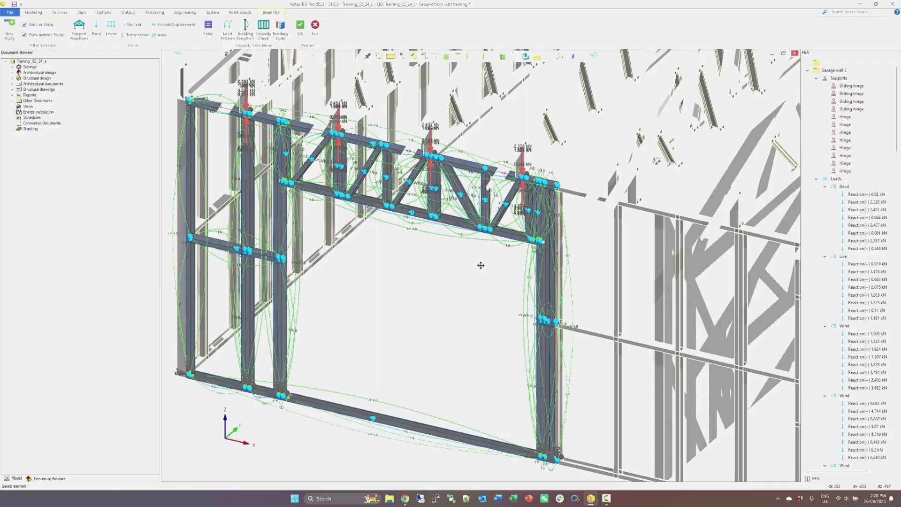